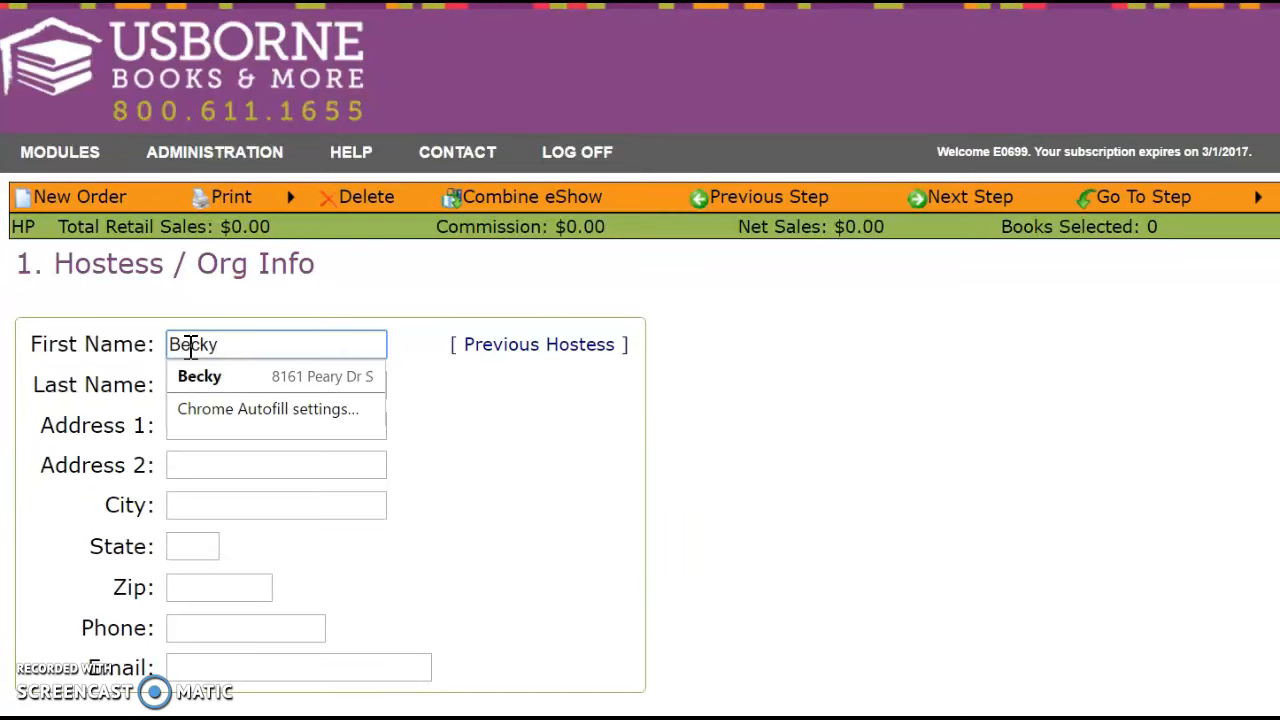
Autofill the hostess step with the saved hostess name, address, phone and e-mail.
{"action": "left_click", "coordinate": [195, 376]}
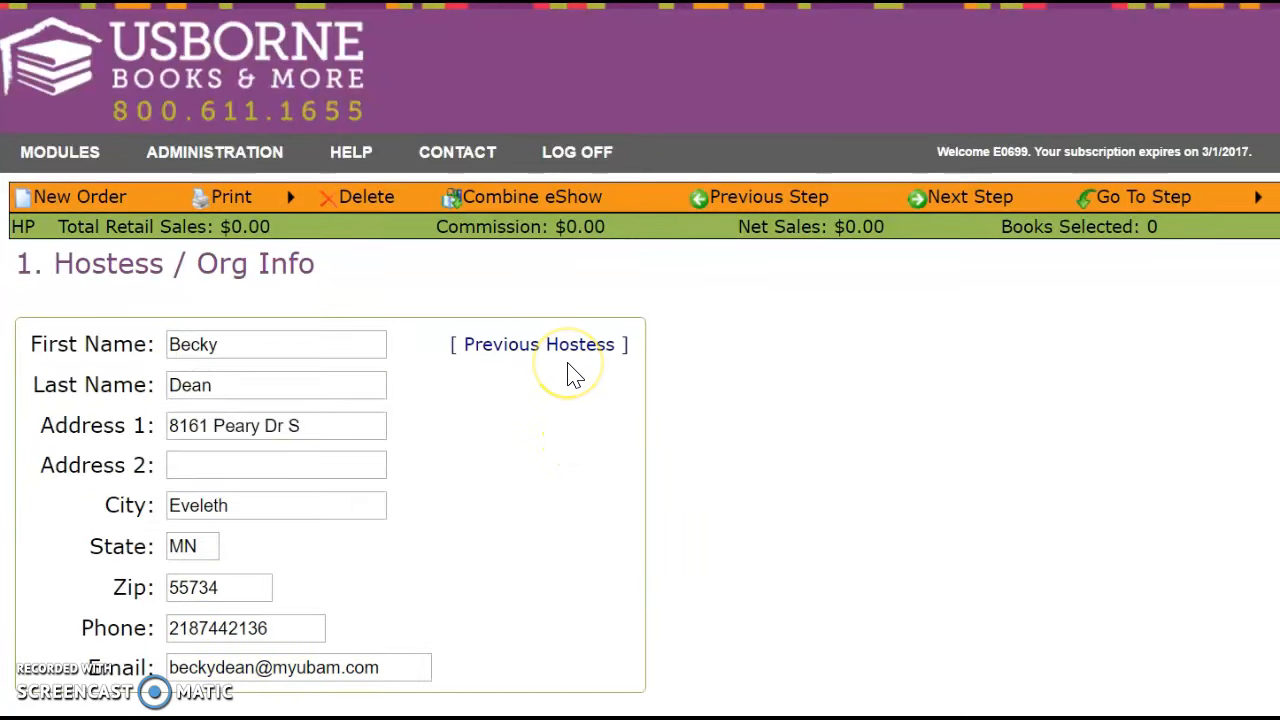
{"action": "scroll", "coordinate": [537, 437], "scroll_direction": "down", "scroll_amount": 3}
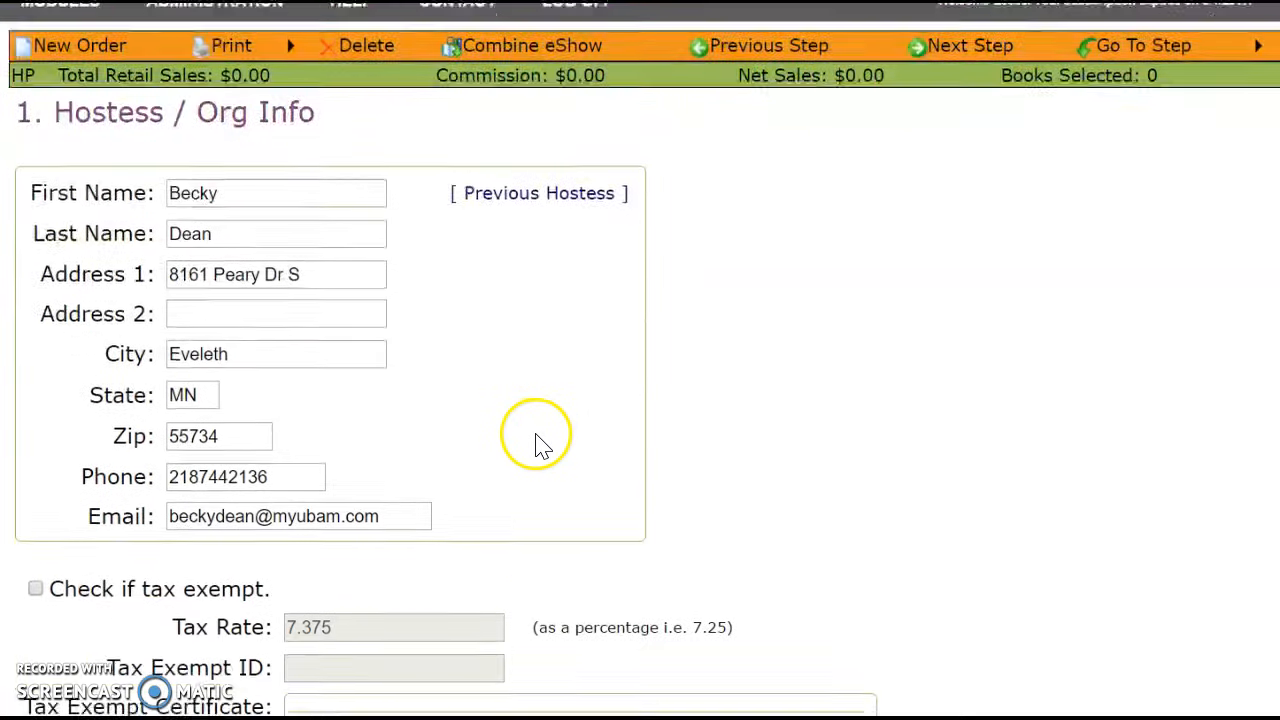
{"action": "scroll", "coordinate": [537, 443], "scroll_direction": "down", "scroll_amount": 2}
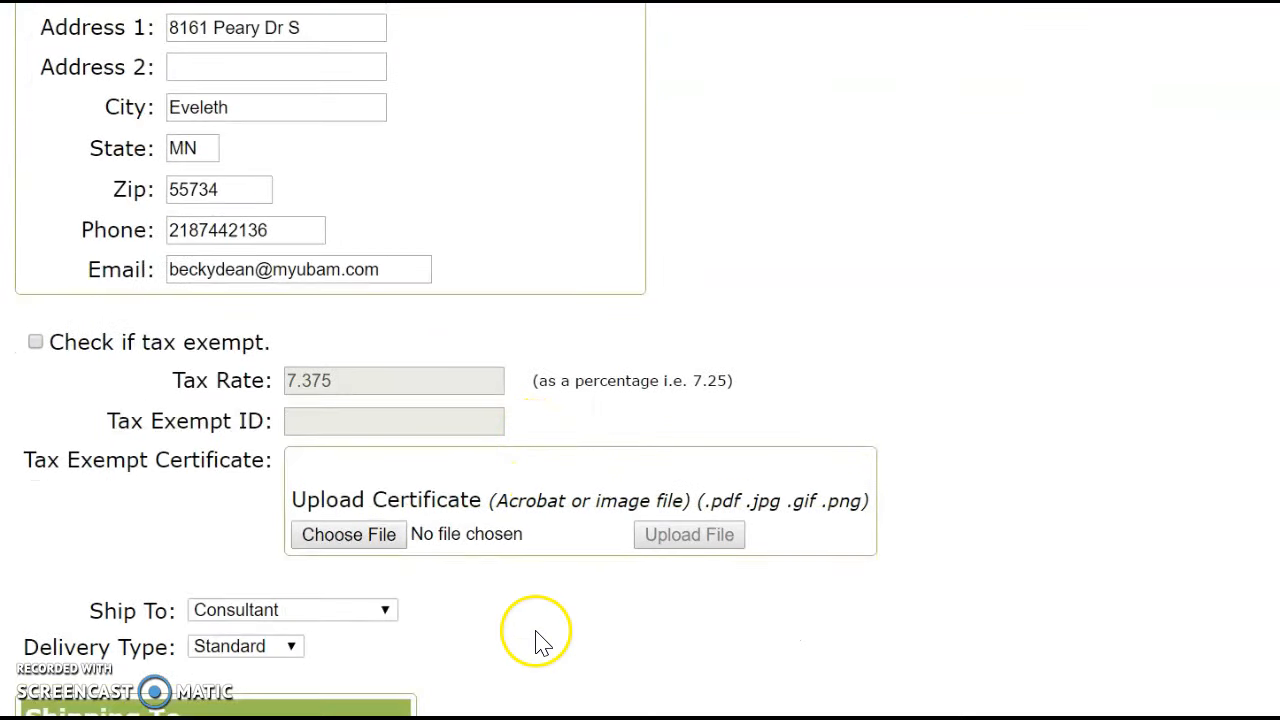
{"action": "scroll", "coordinate": [537, 640], "scroll_direction": "down", "scroll_amount": 1}
{"action": "scroll", "coordinate": [537, 640], "scroll_direction": "down", "scroll_amount": 1}
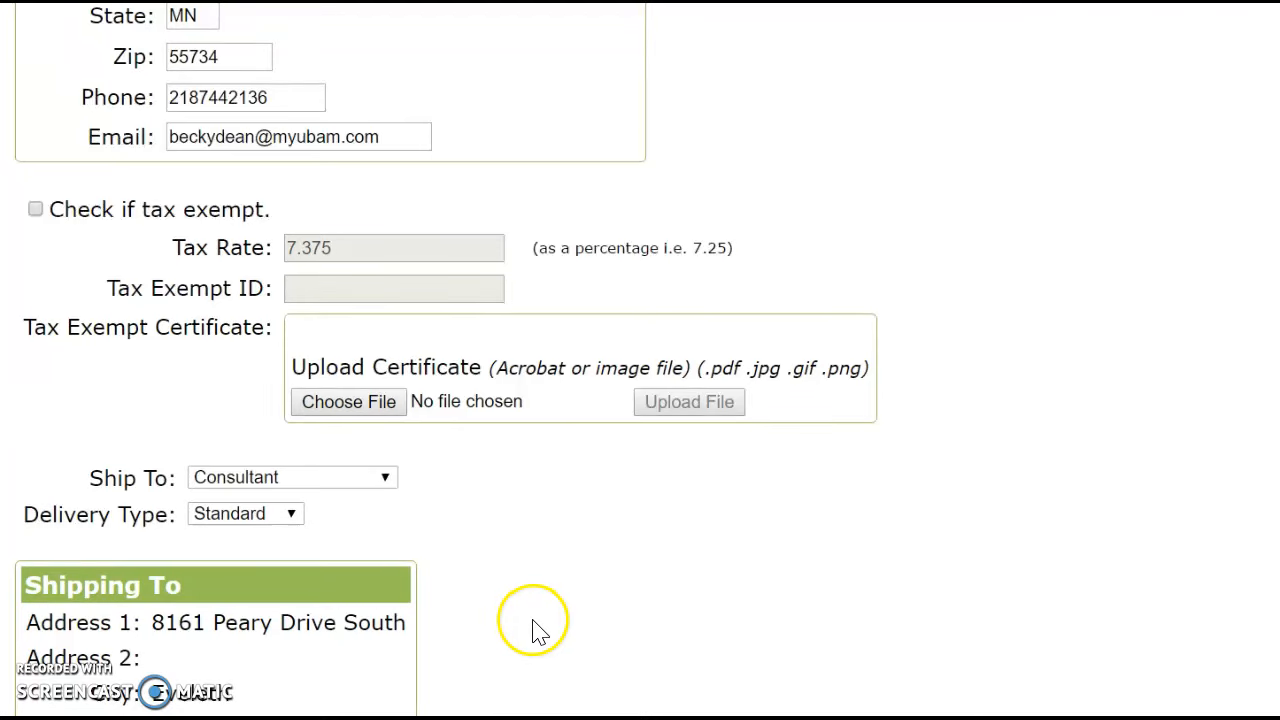
{"action": "scroll", "coordinate": [533, 630], "scroll_direction": "down", "scroll_amount": 1}
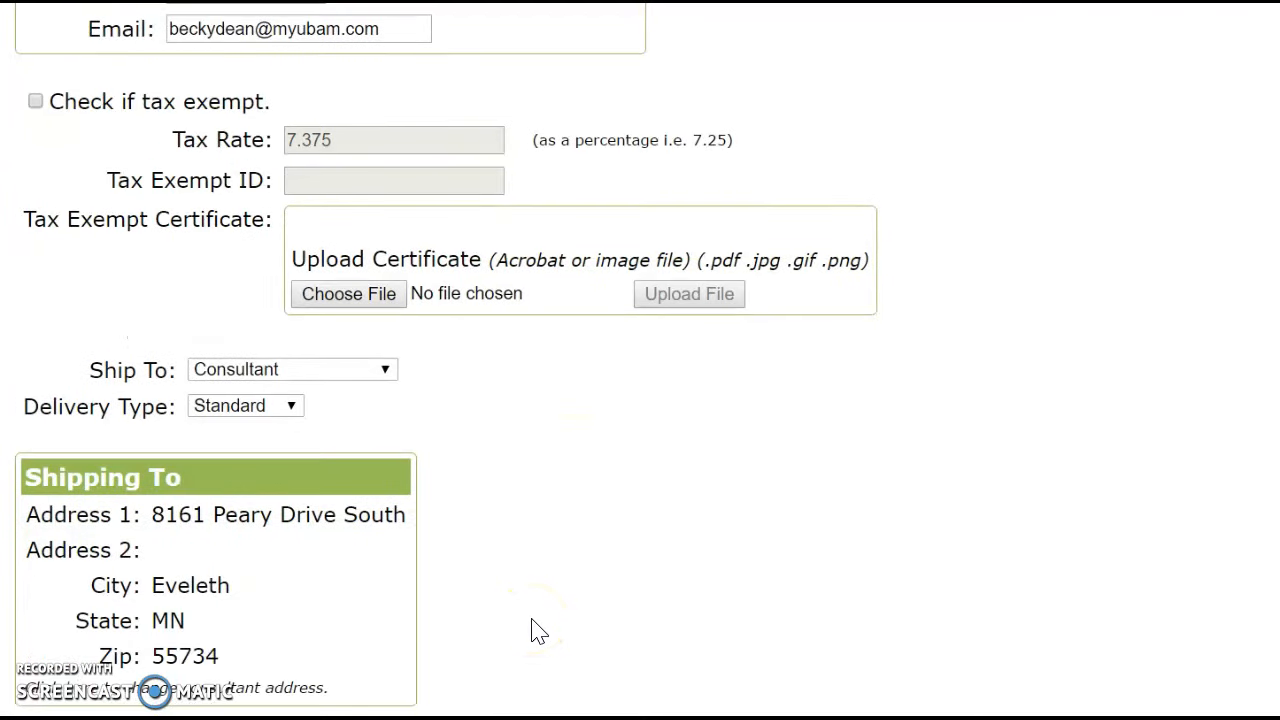
Keep shipping set to Consultant with Standard delivery.
{"action": "left_click", "coordinate": [386, 372]}
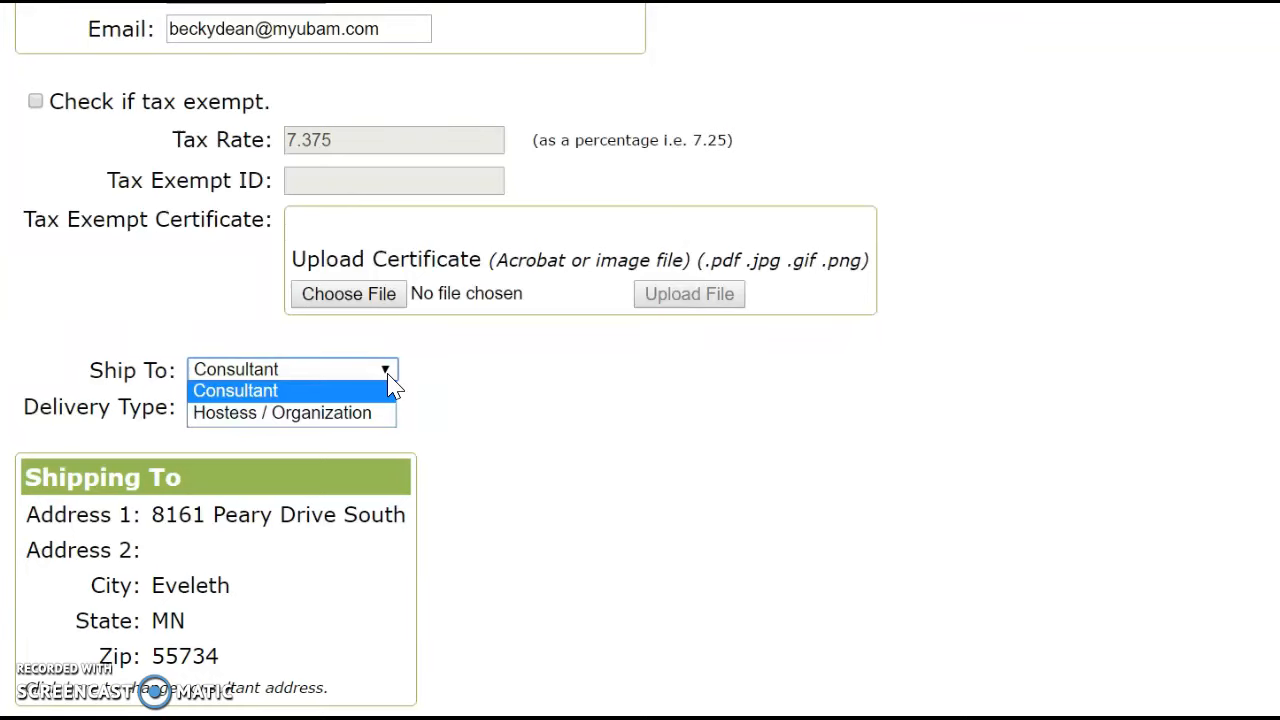
{"action": "left_click", "coordinate": [519, 515]}
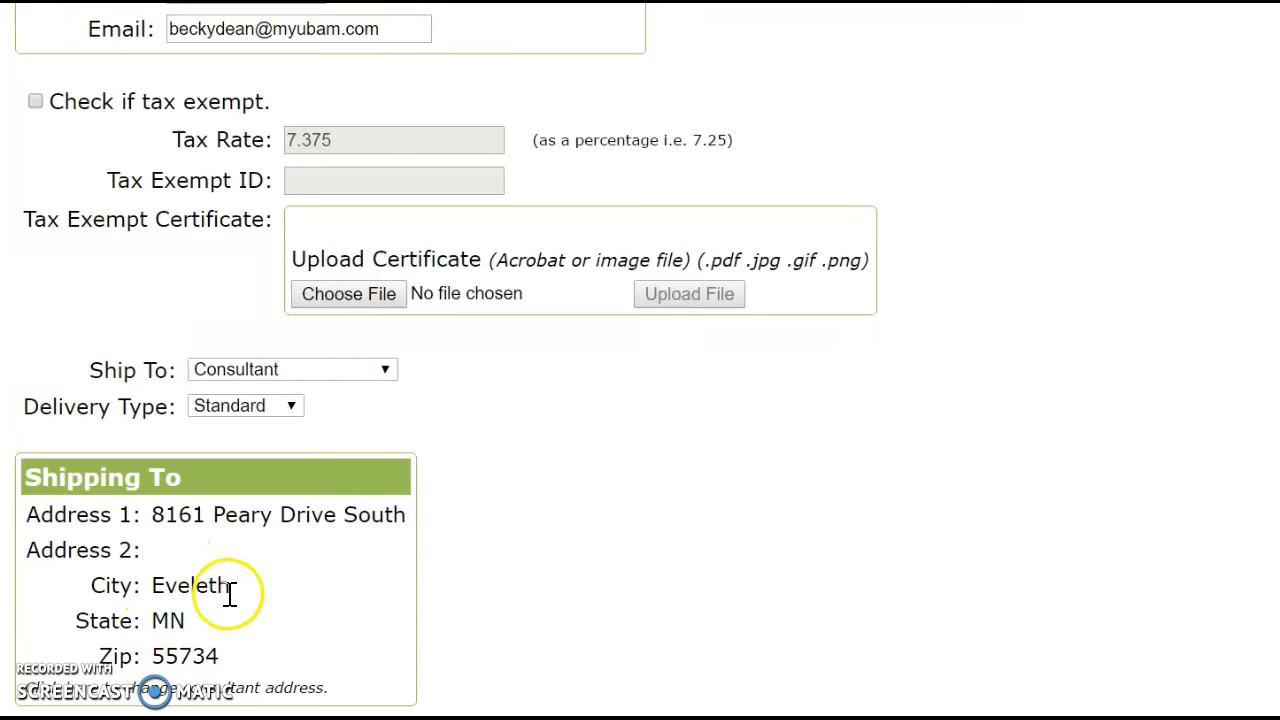
{"action": "left_click", "coordinate": [292, 410]}
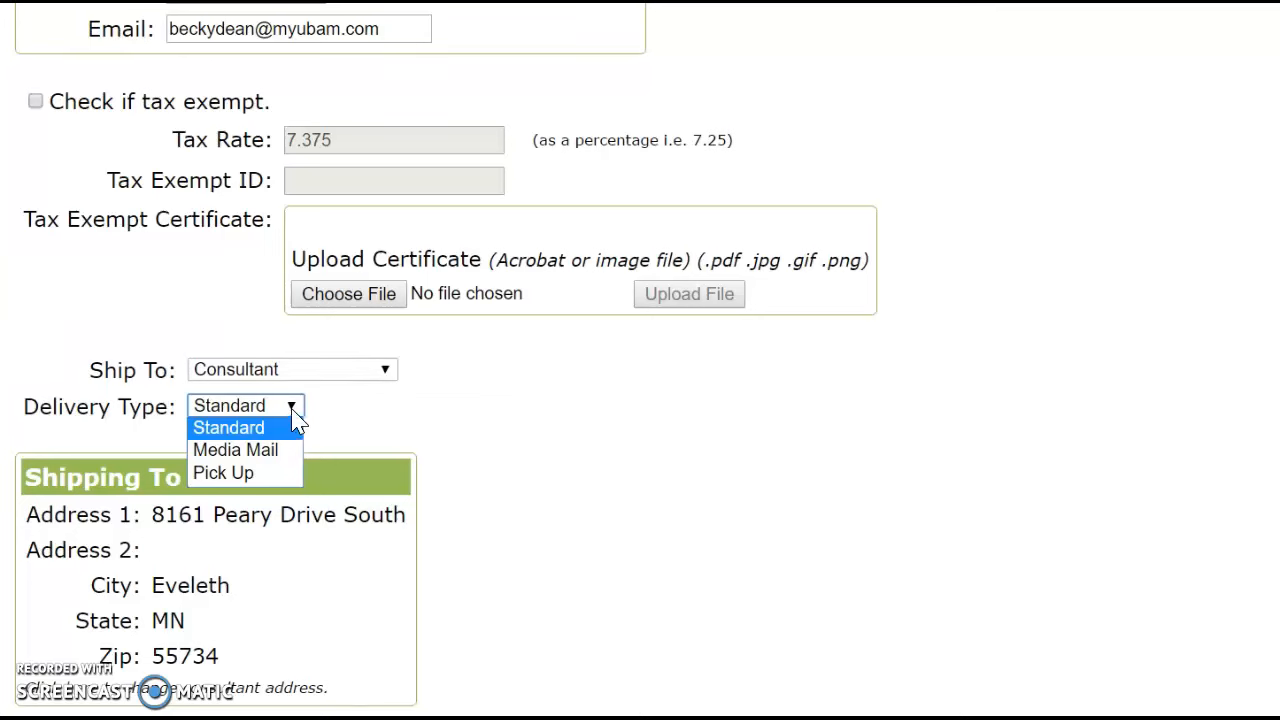
{"action": "left_click", "coordinate": [604, 580]}
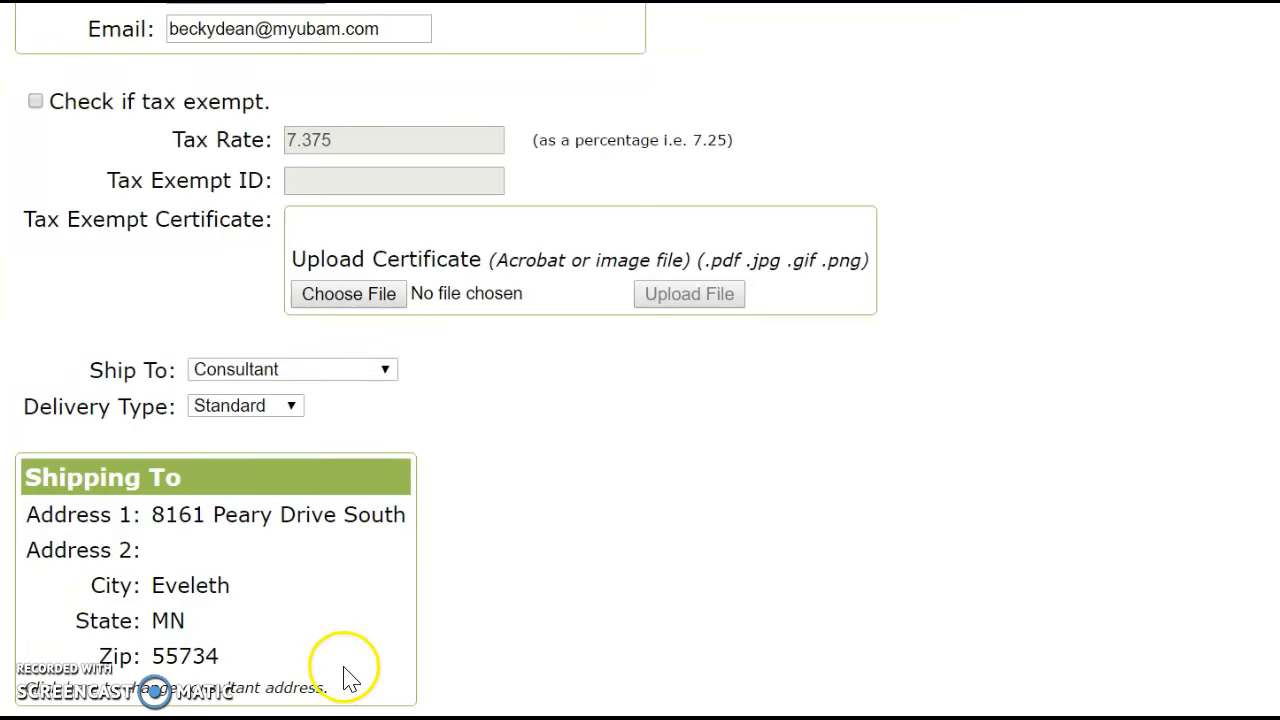
{"action": "scroll", "coordinate": [1160, 482], "scroll_direction": "up", "scroll_amount": 6}
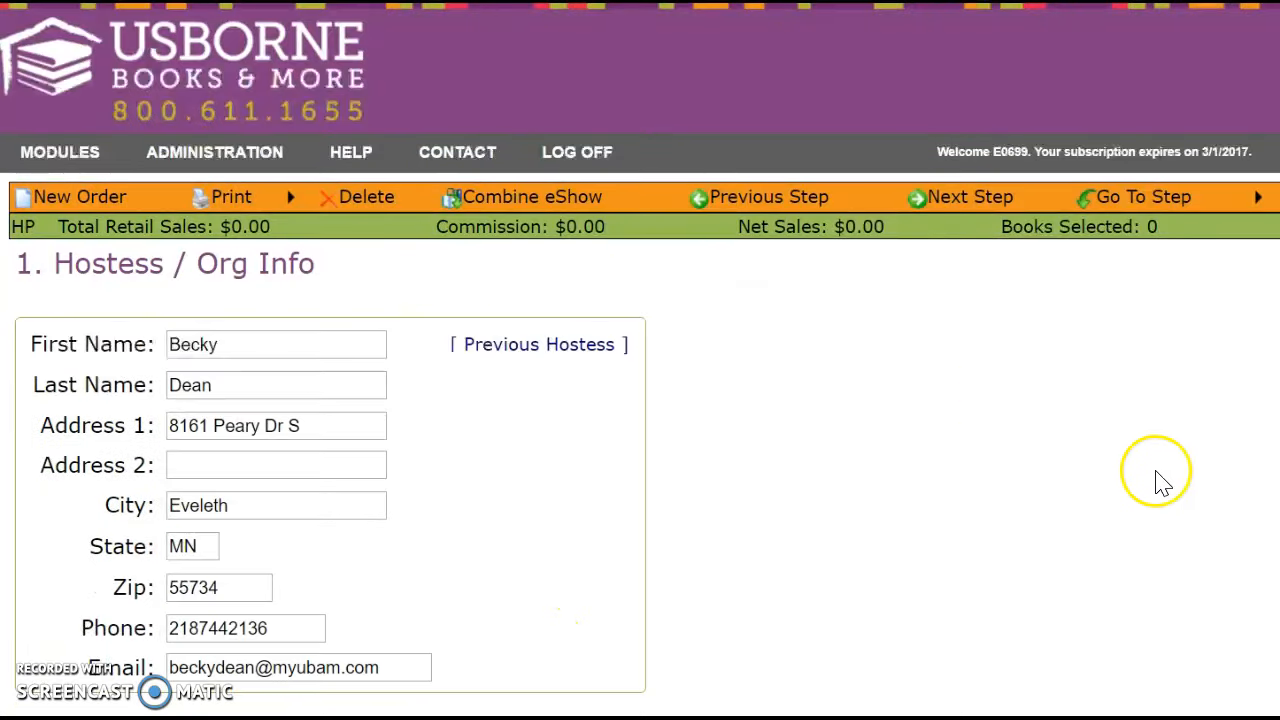
On Order Type, name the order after the hostess, leave it [ Not Filed ], and keep Home Party.
{"action": "mouse_move", "coordinate": [1100, 208]}
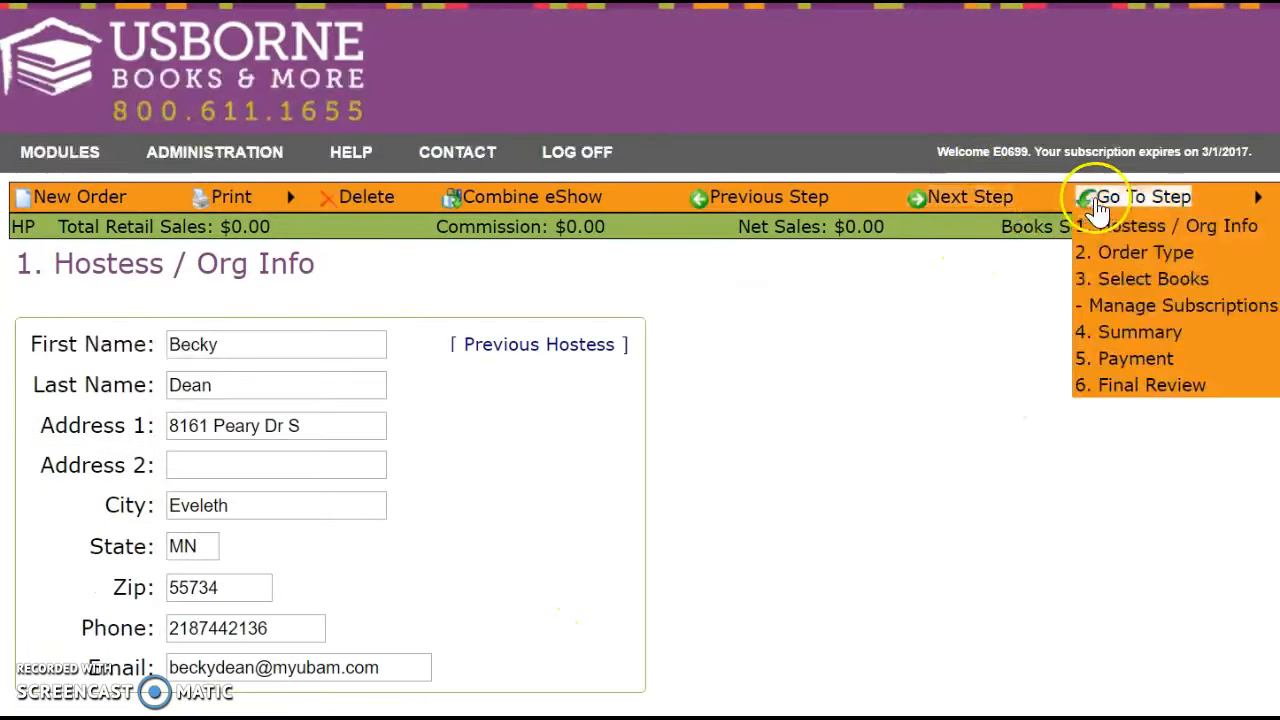
{"action": "left_click", "coordinate": [1106, 256]}
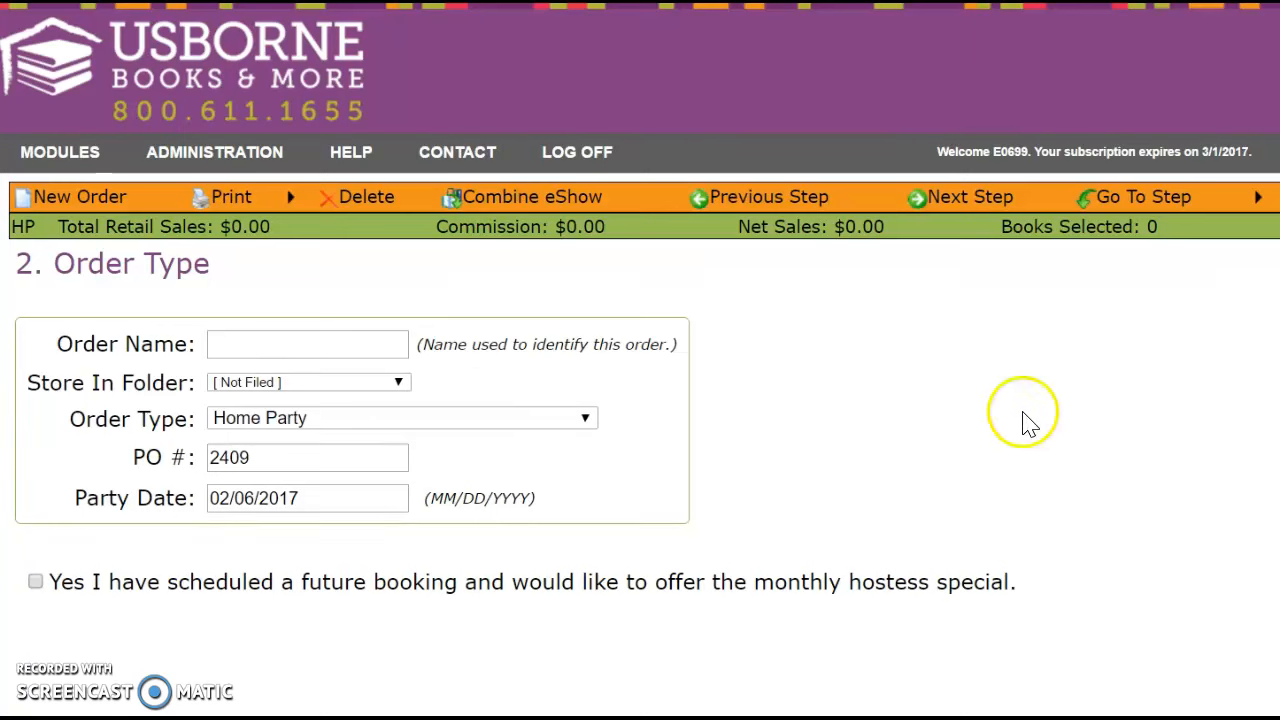
{"action": "left_click", "coordinate": [335, 345]}
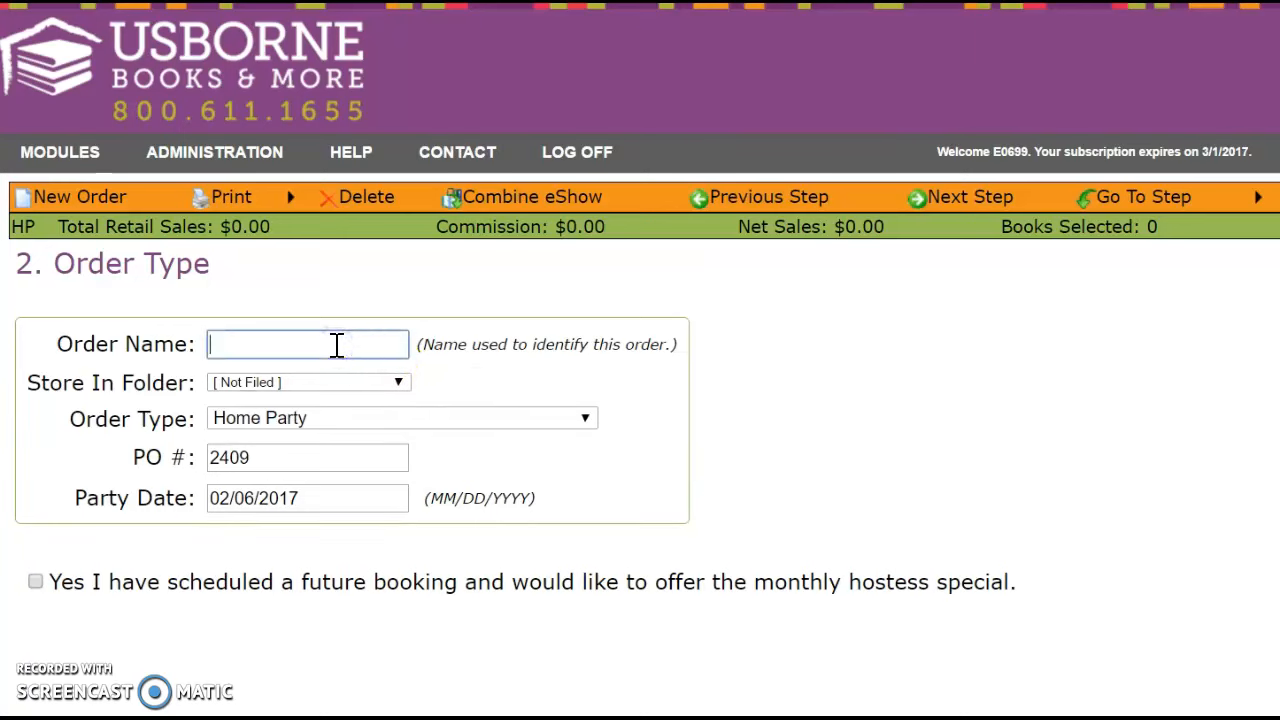
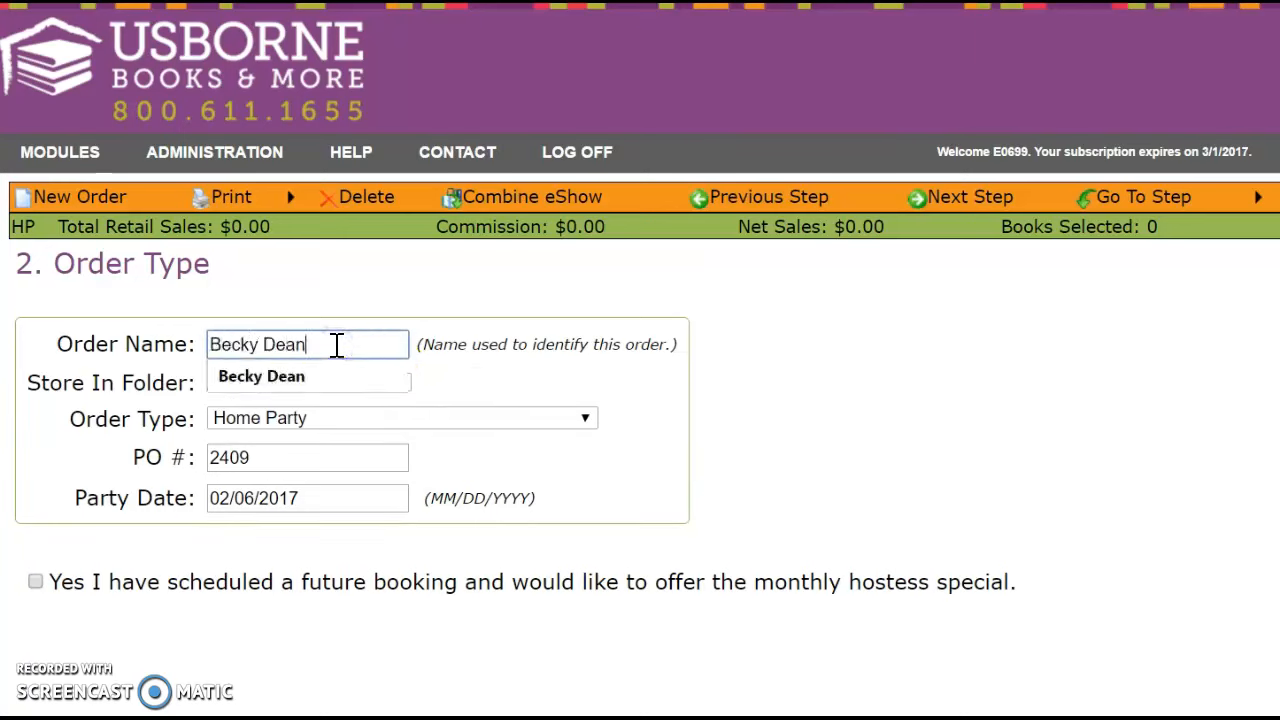
{"action": "left_click", "coordinate": [474, 399]}
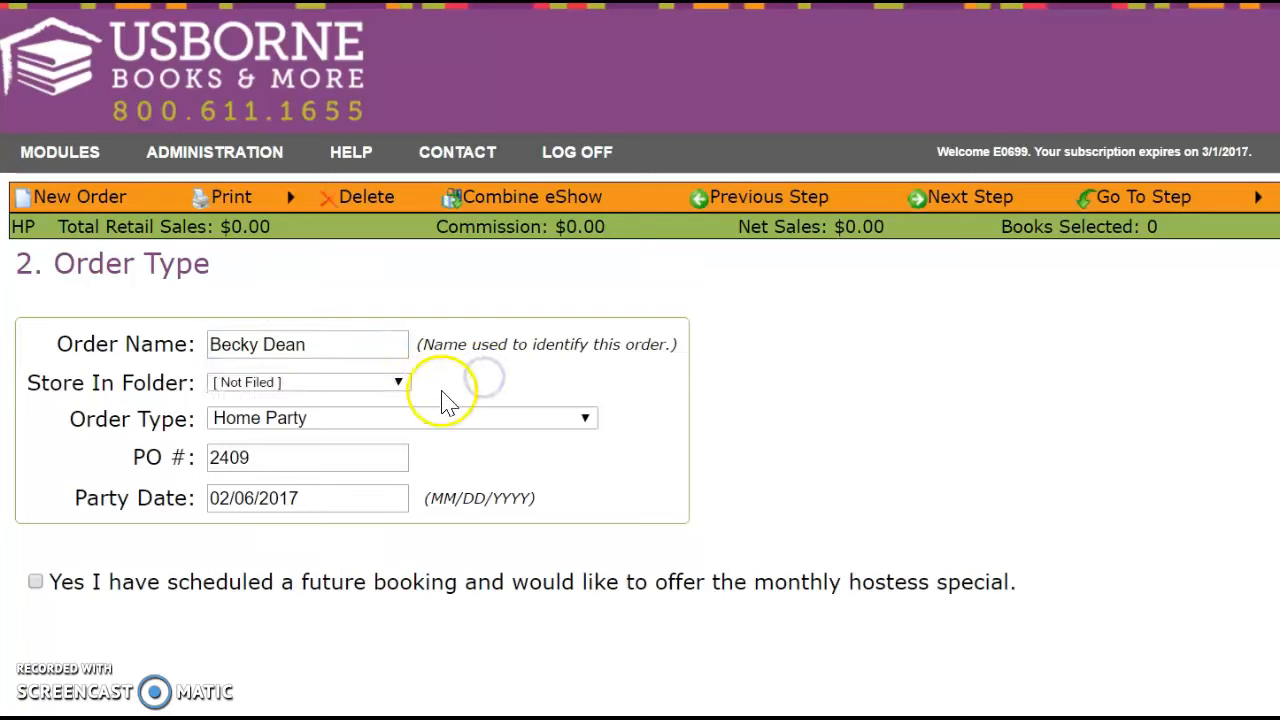
{"action": "left_click", "coordinate": [399, 385]}
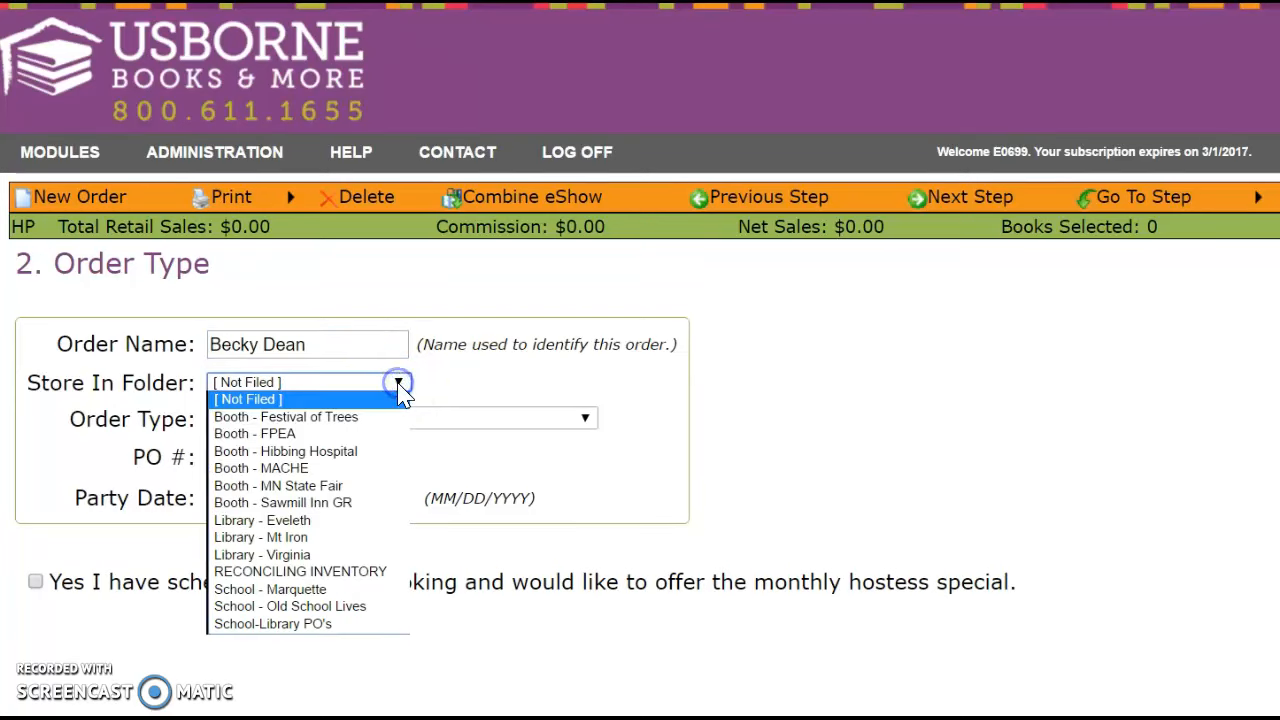
{"action": "left_click", "coordinate": [399, 385]}
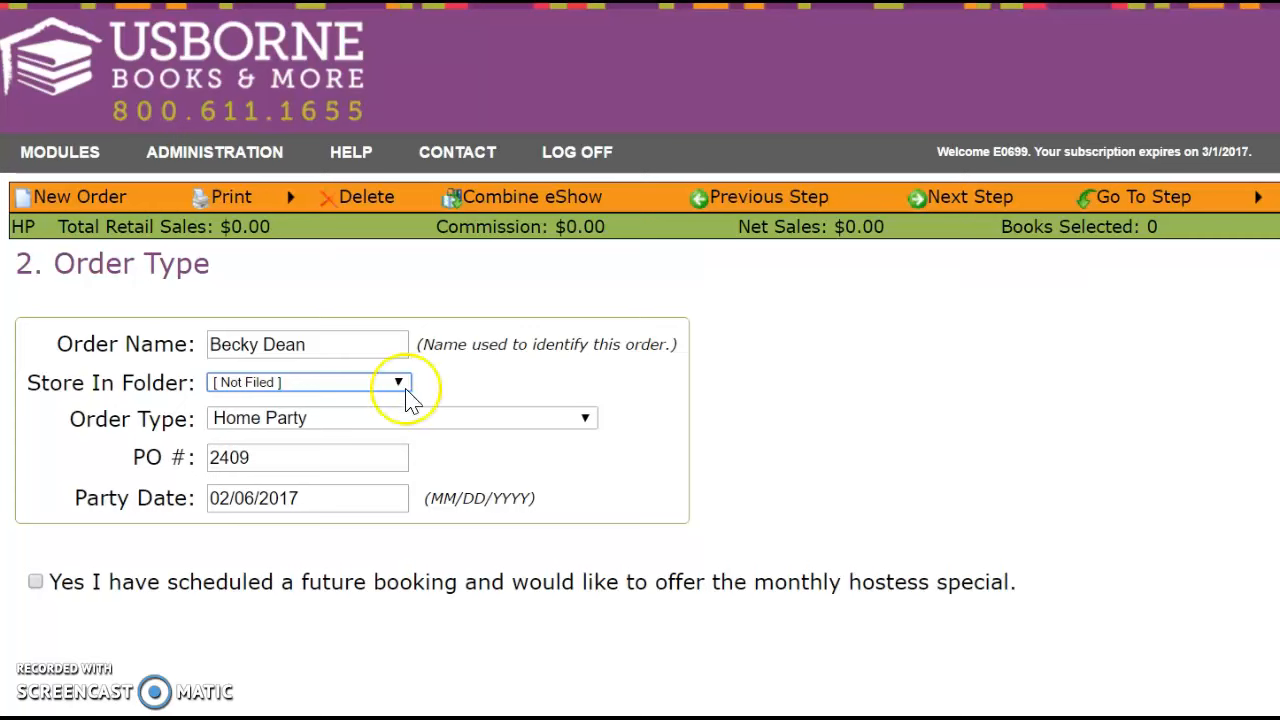
{"action": "left_click", "coordinate": [585, 419]}
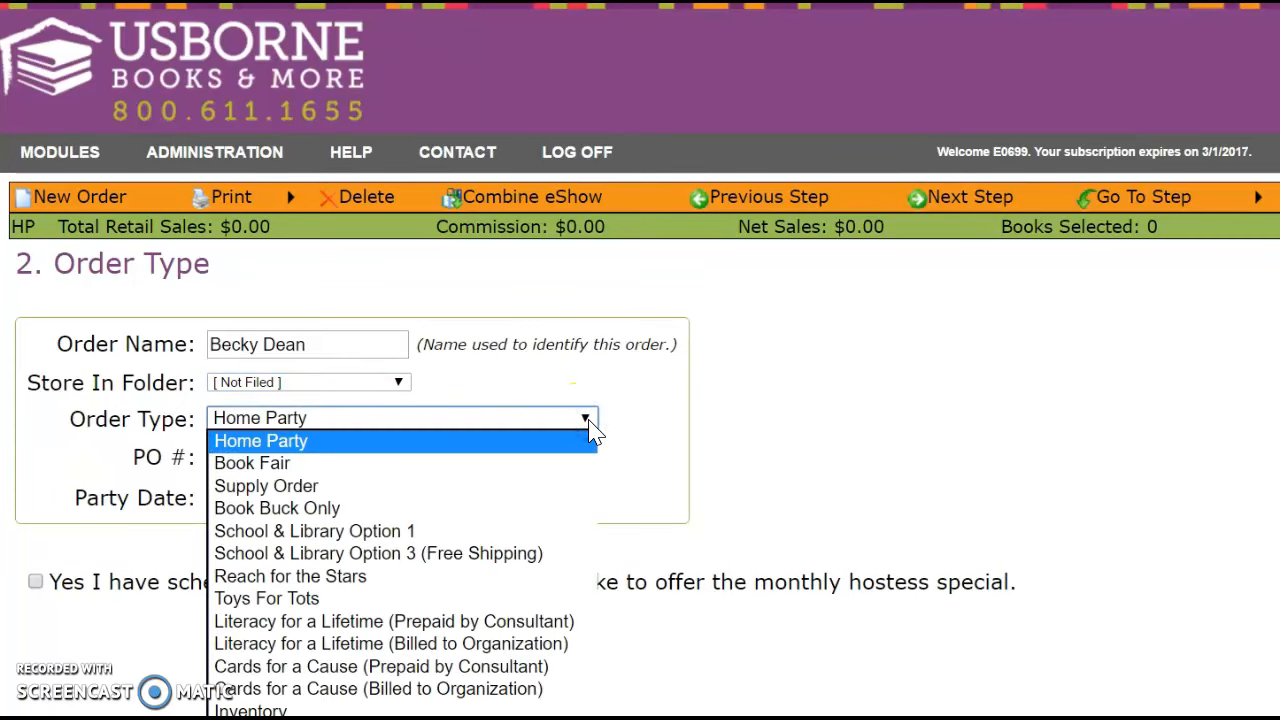
{"action": "left_click", "coordinate": [590, 428]}
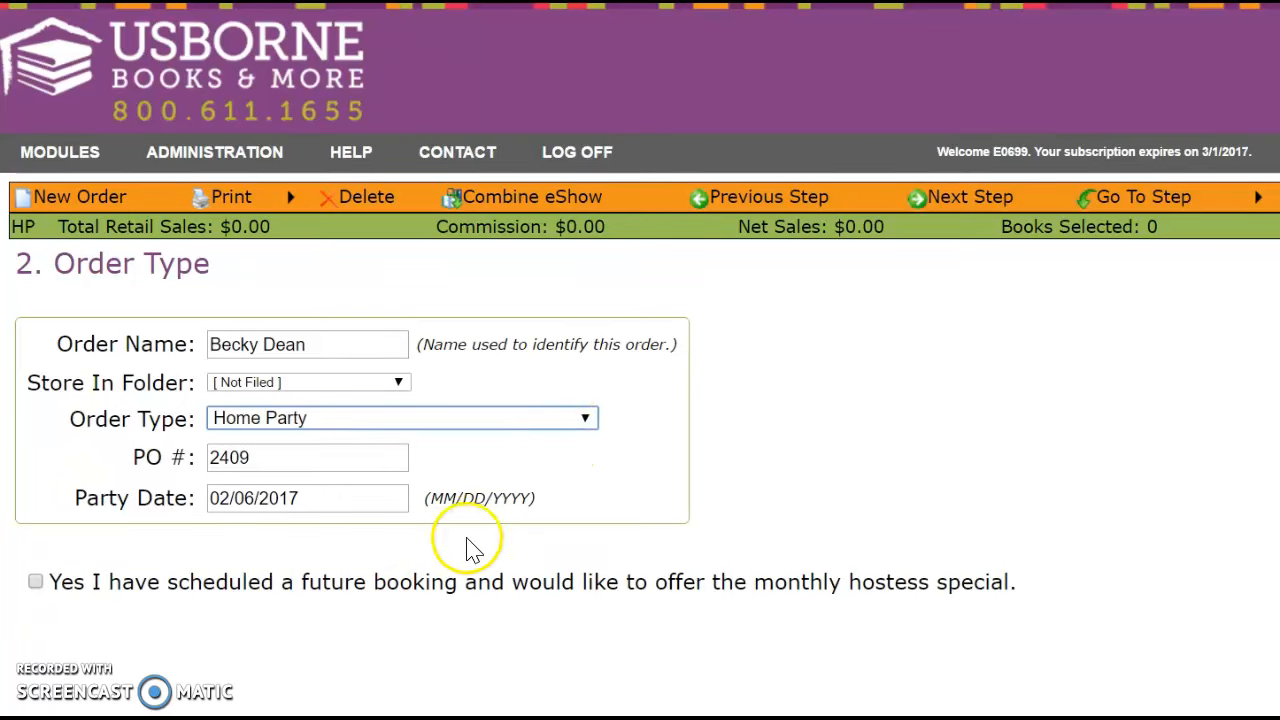
Tick the future booking for the monthly hostess special and pick the future hostess's name from the suggestions.
{"action": "left_click", "coordinate": [35, 582]}
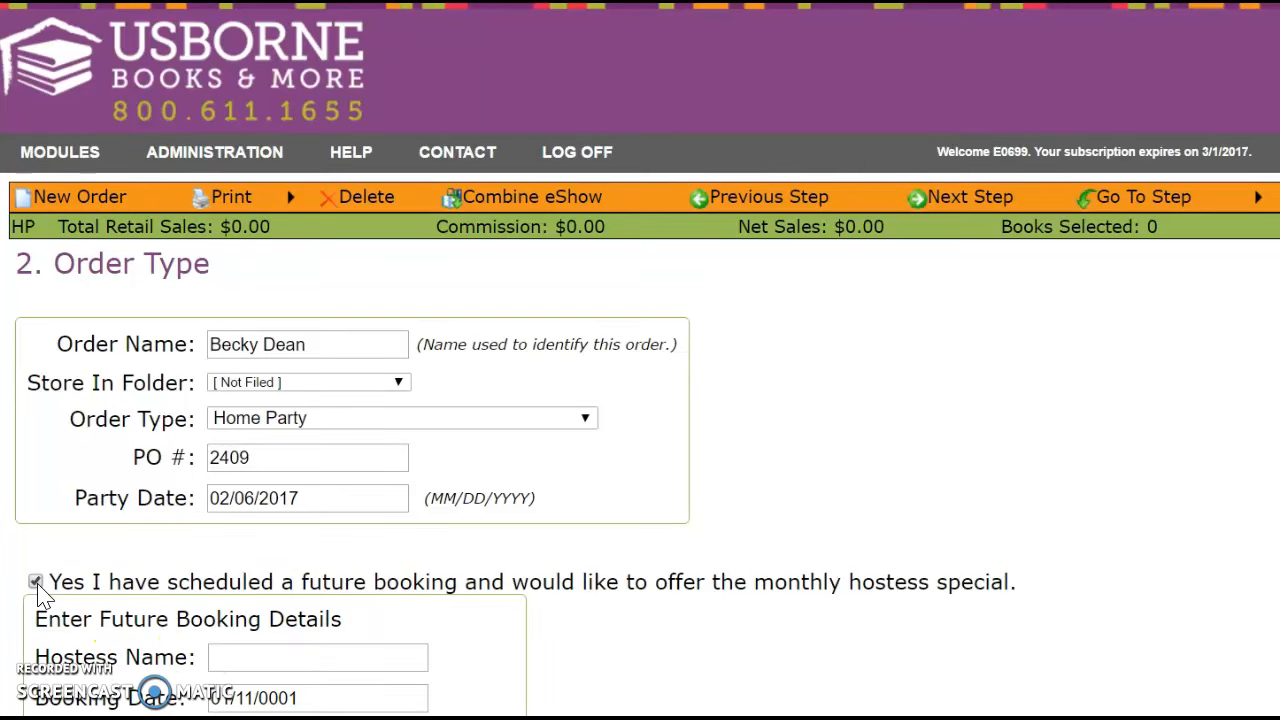
{"action": "left_click", "coordinate": [222, 654]}
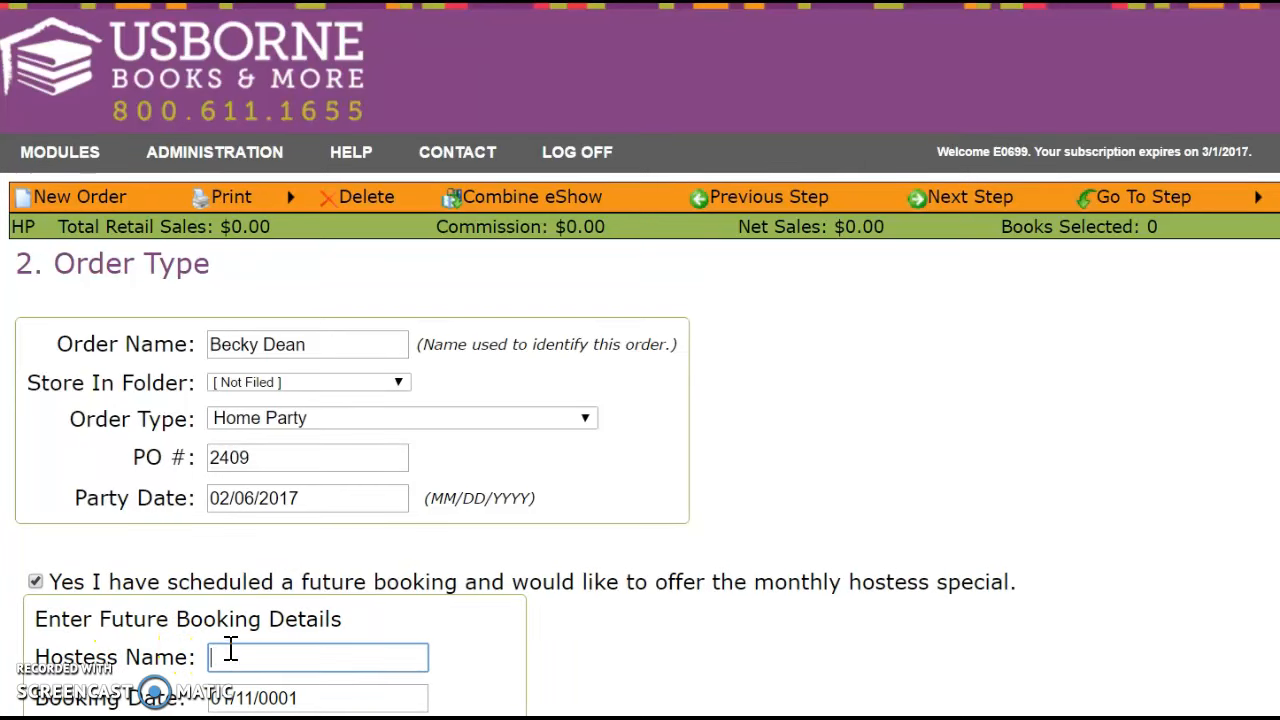
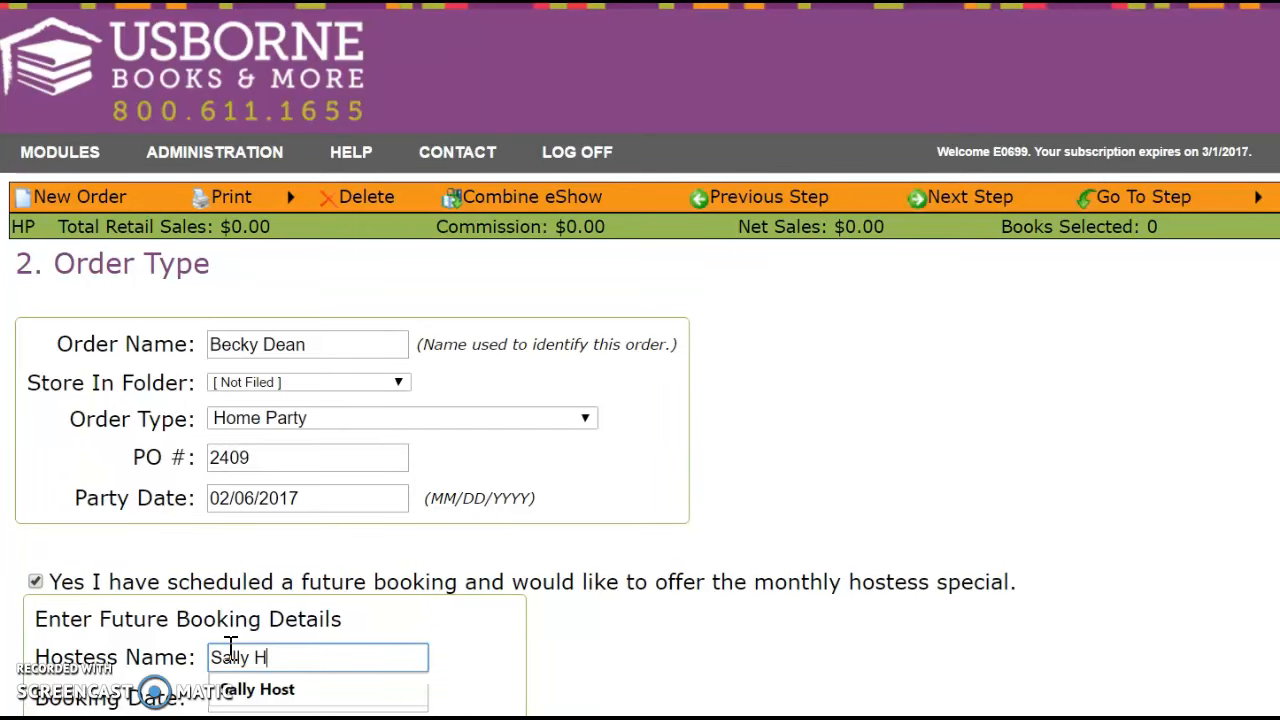
{"action": "left_click", "coordinate": [586, 638]}
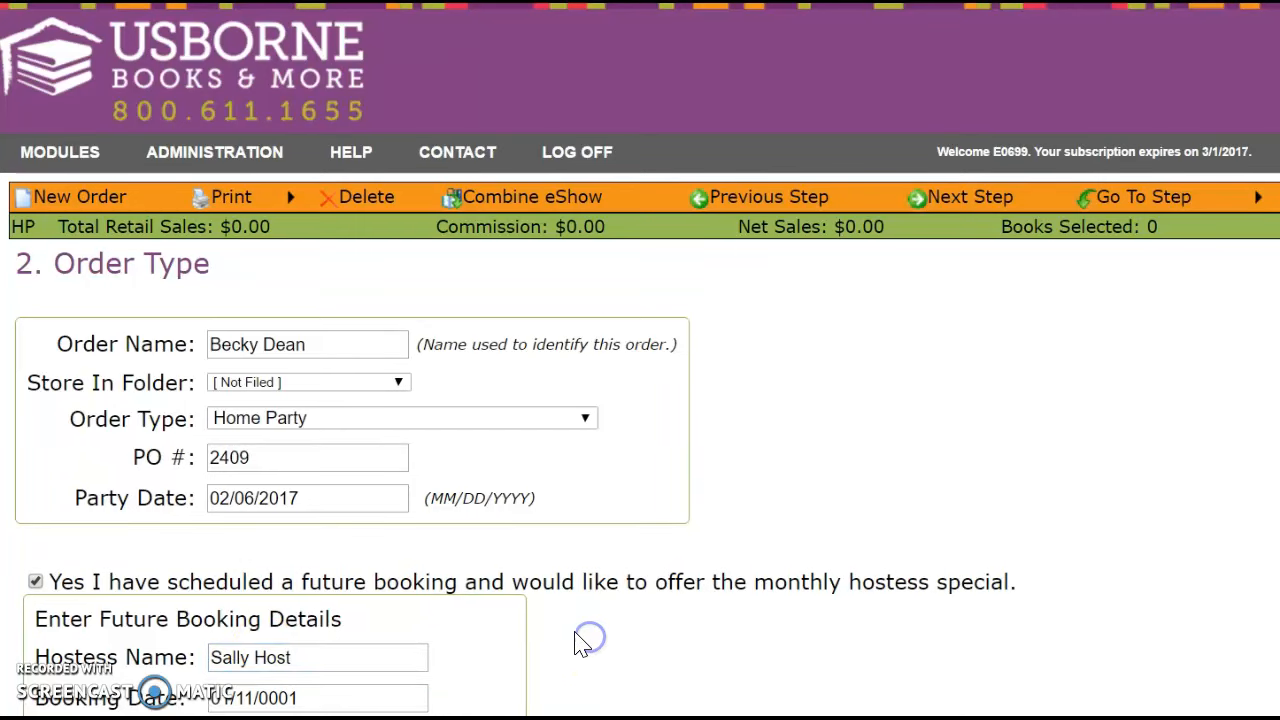
{"action": "scroll", "coordinate": [571, 648], "scroll_direction": "down", "scroll_amount": 2}
{"action": "left_click_drag", "start_coordinate": [371, 566], "coordinate": [207, 566]}
{"action": "left_click", "coordinate": [312, 655]}
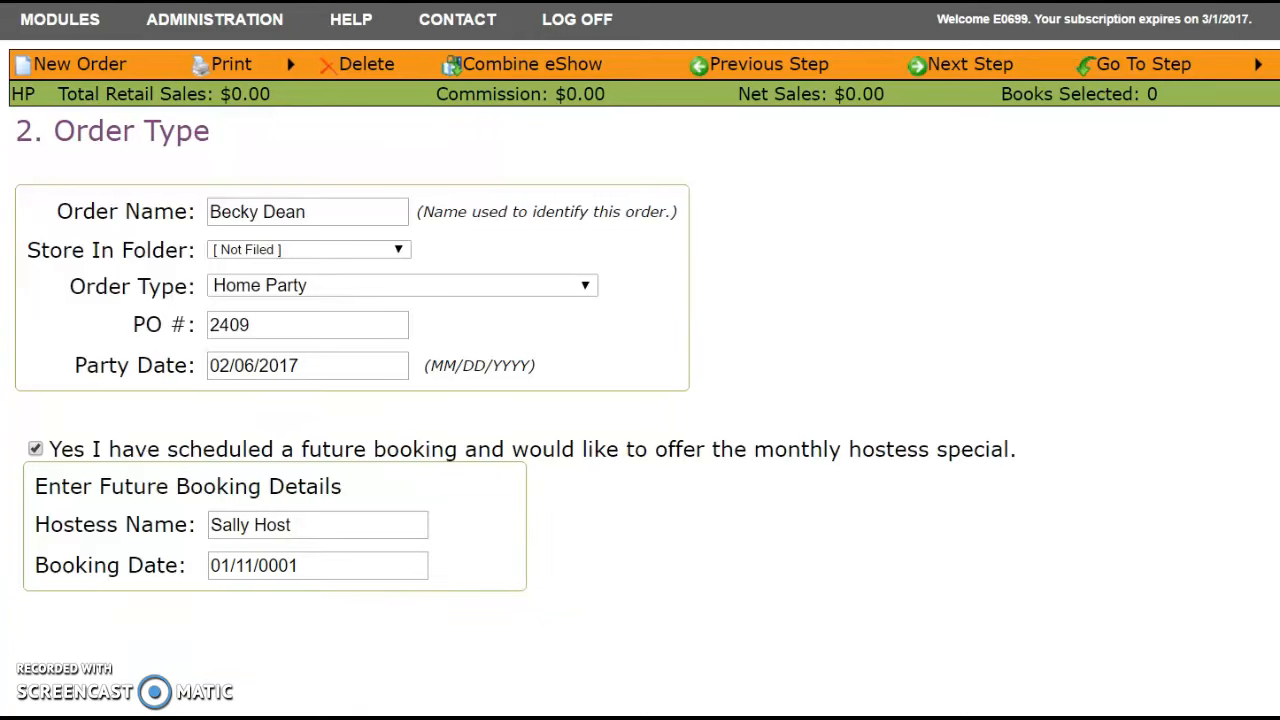
{"action": "scroll", "coordinate": [991, 457], "scroll_direction": "up", "scroll_amount": 2}
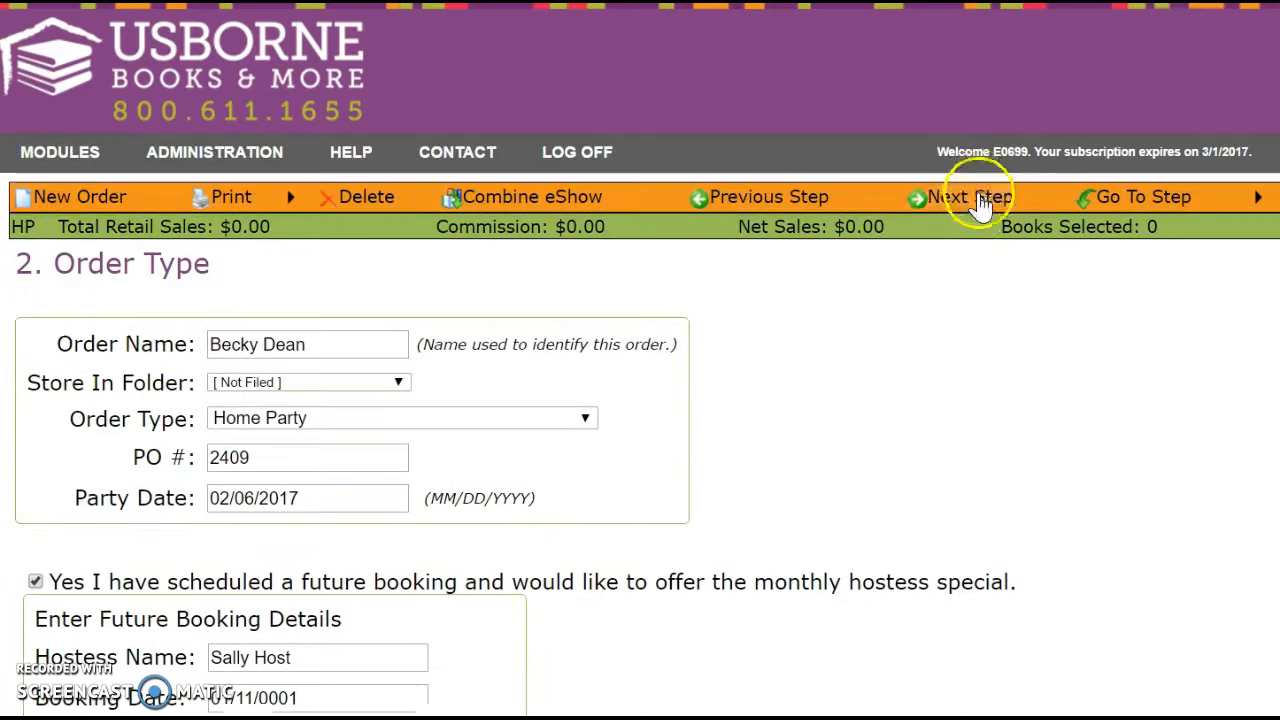
Go to the Select Books step of the order.
{"action": "mouse_move", "coordinate": [1149, 201]}
{"action": "left_click", "coordinate": [1136, 281]}
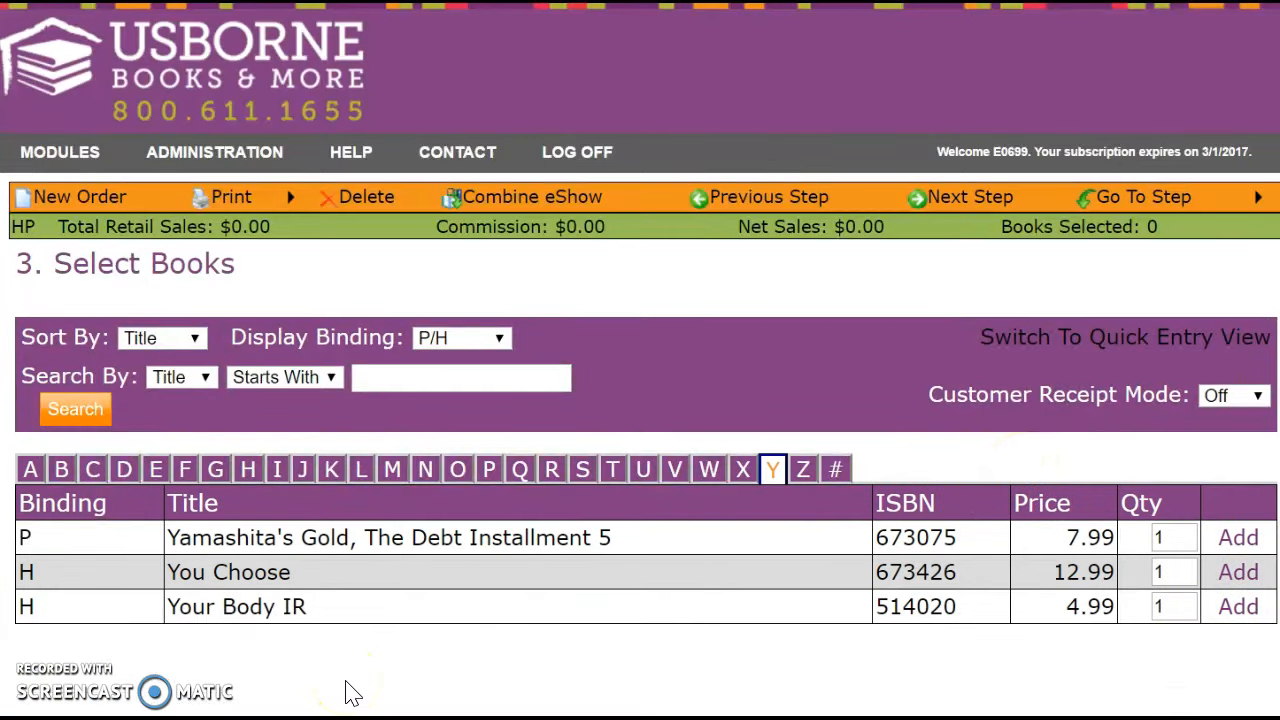
{"action": "scroll", "coordinate": [350, 692], "scroll_direction": "down", "scroll_amount": 3}
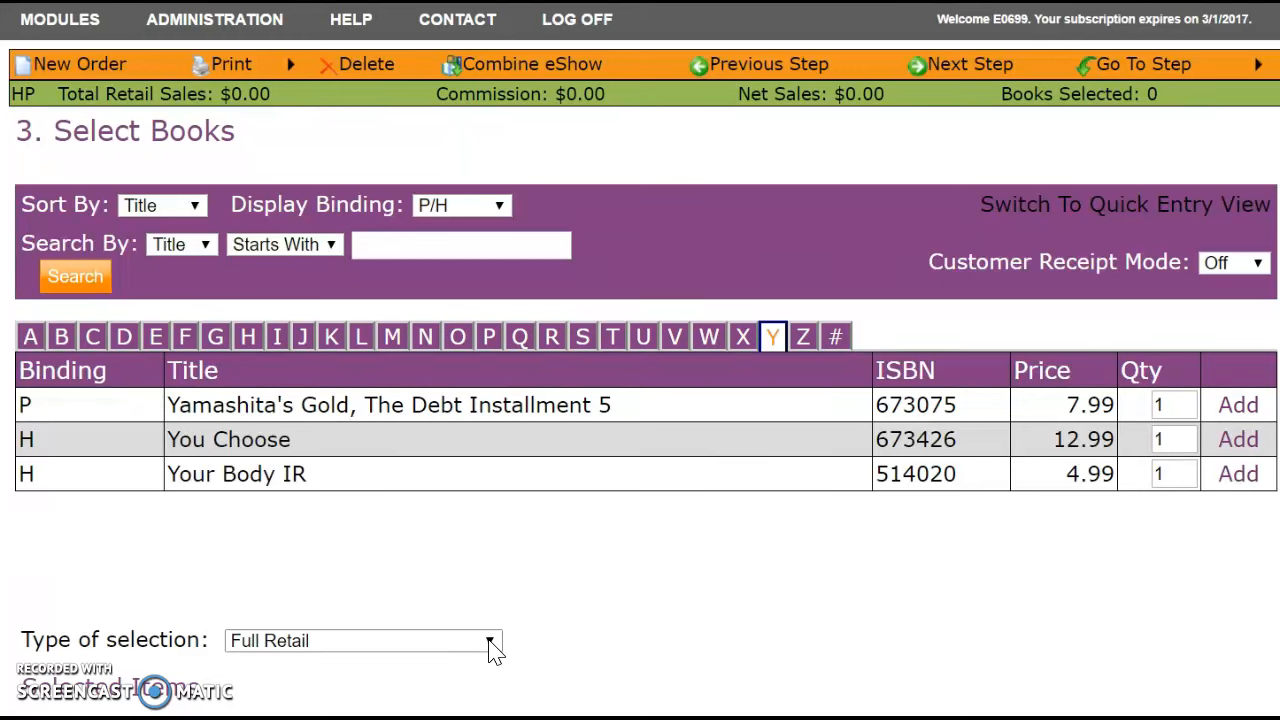
{"action": "scroll", "coordinate": [492, 646], "scroll_direction": "down", "scroll_amount": 3}
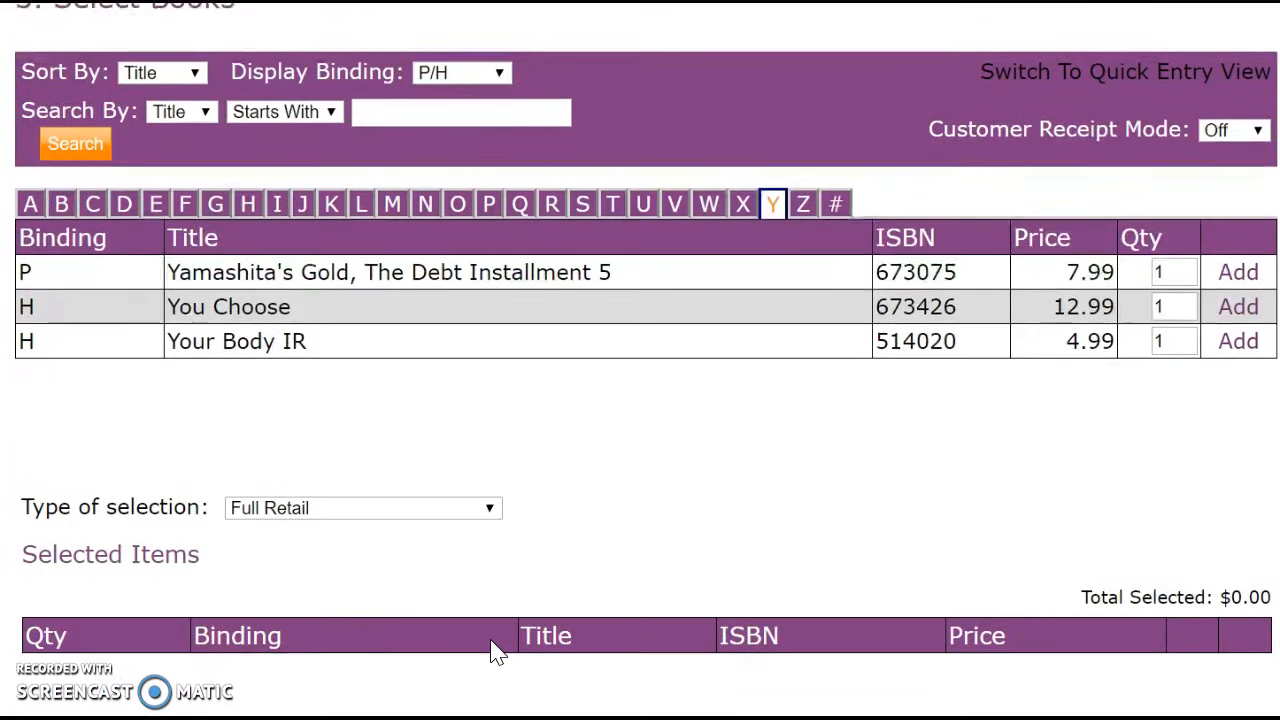
Keep Full Retail as the selection type and list only titles starting with Y.
{"action": "left_click", "coordinate": [486, 514]}
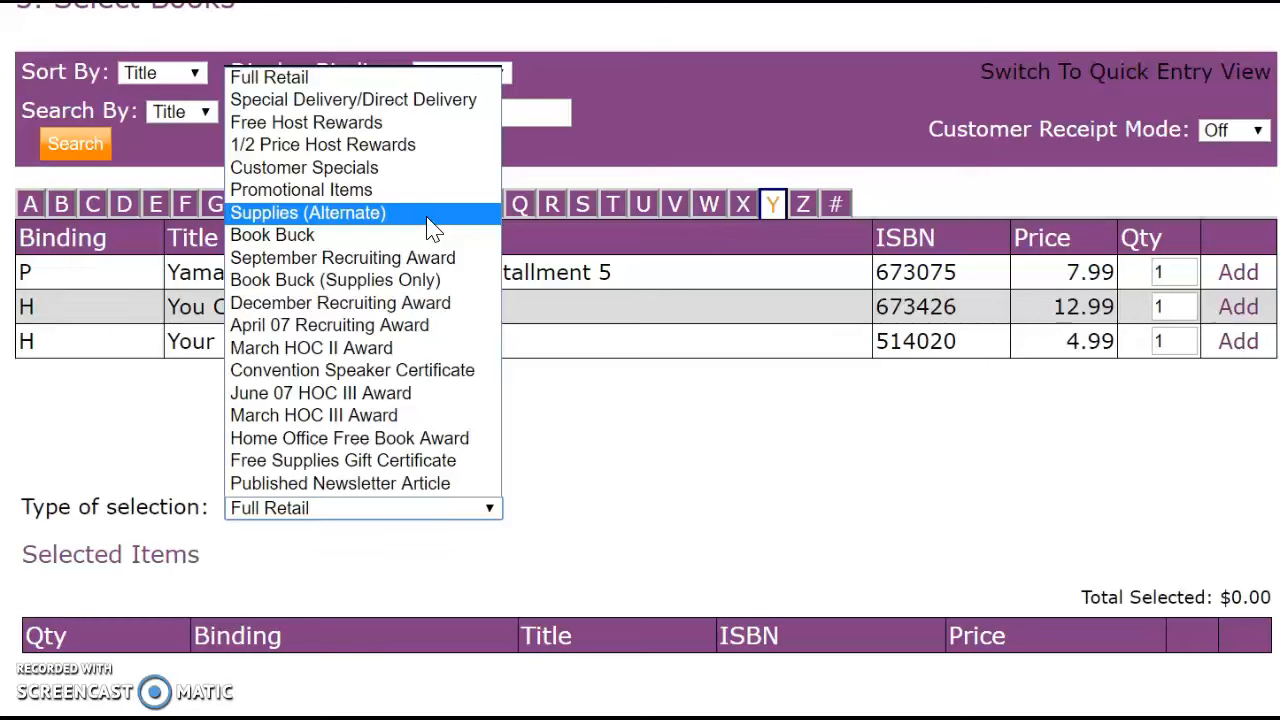
{"action": "left_click", "coordinate": [430, 257]}
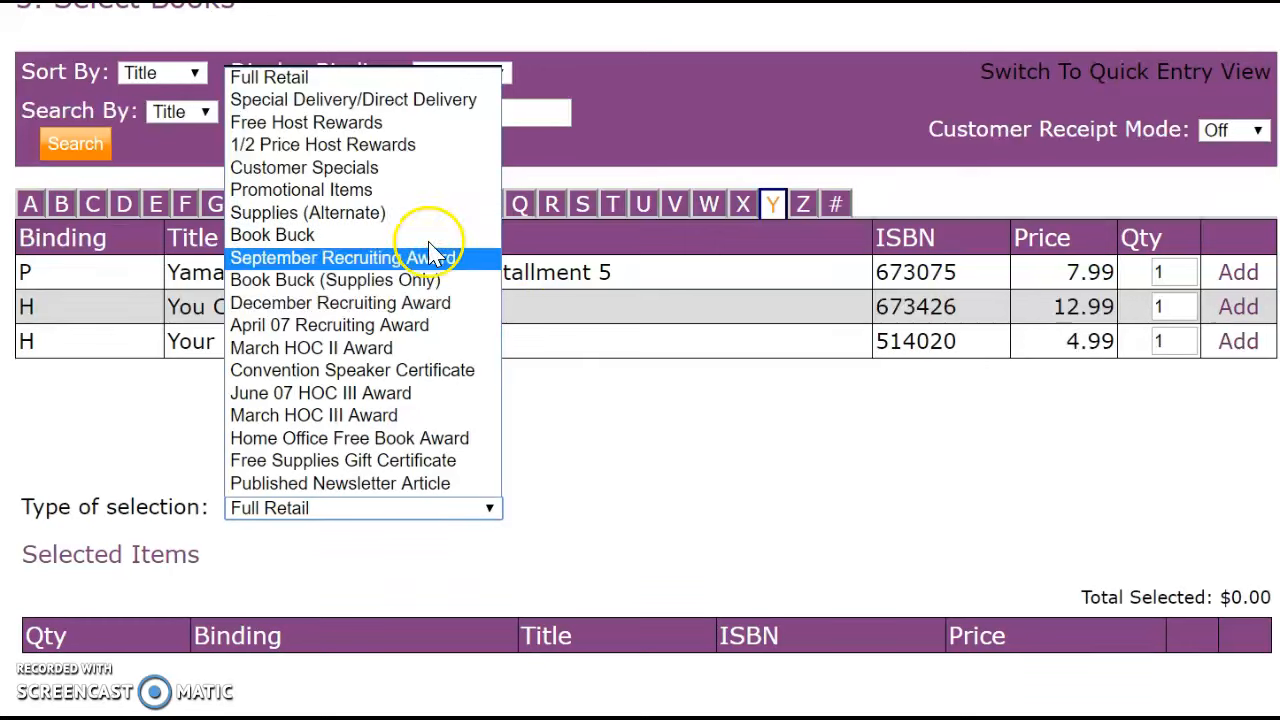
{"action": "left_click", "coordinate": [490, 510]}
{"action": "left_click", "coordinate": [490, 512]}
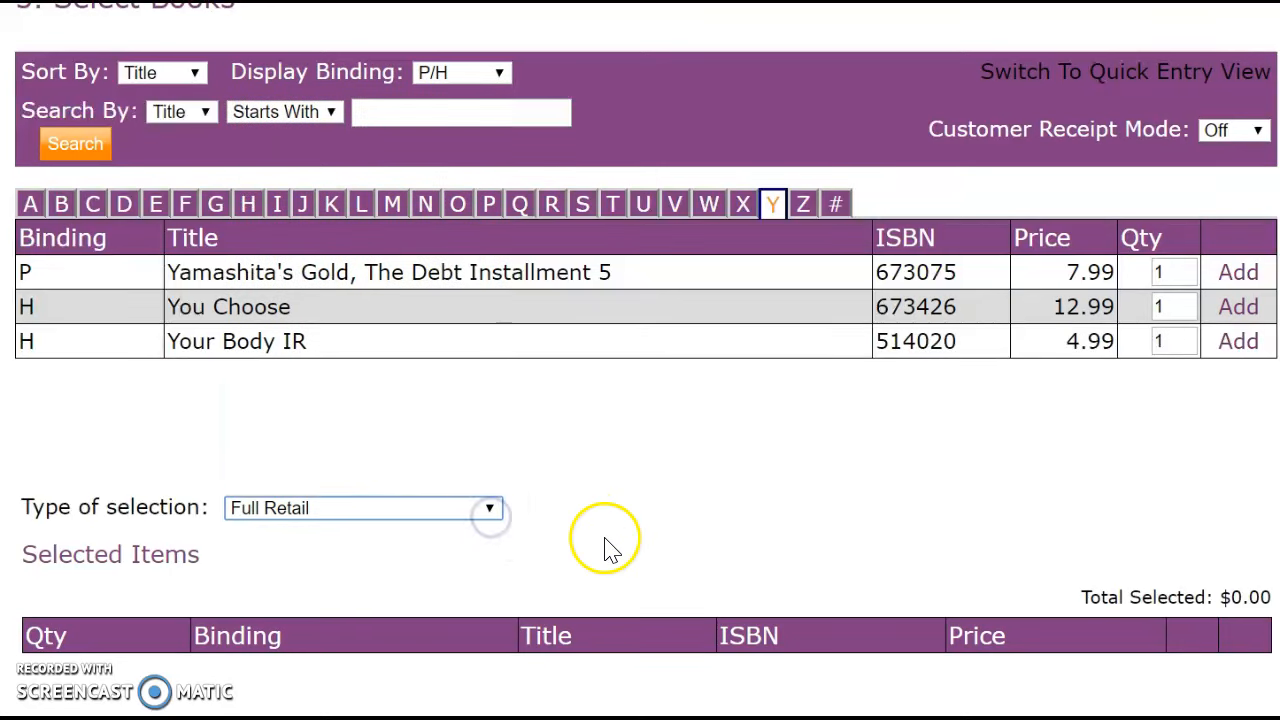
{"action": "scroll", "coordinate": [634, 586], "scroll_direction": "up", "scroll_amount": 5}
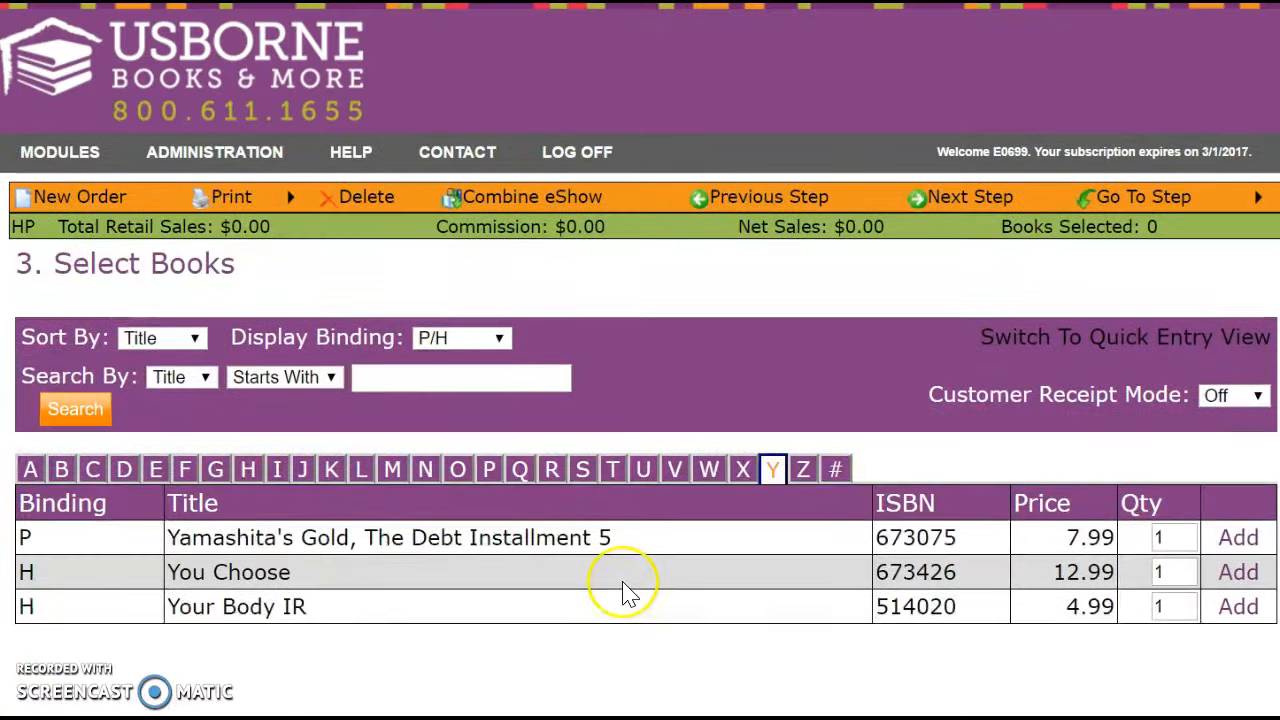
{"action": "left_click", "coordinate": [650, 640]}
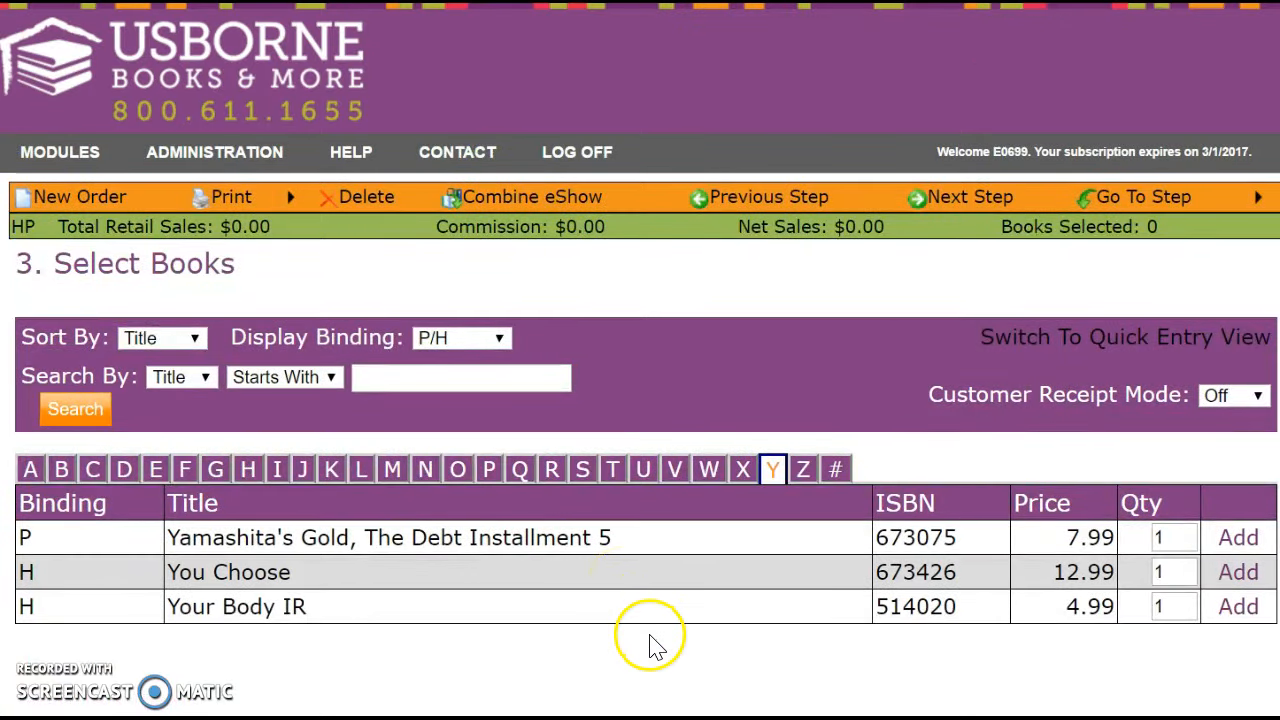
{"action": "left_click", "coordinate": [704, 650]}
Turn Customer Receipt Mode on and confirm the autofilled customer information.
{"action": "left_click", "coordinate": [1258, 398]}
{"action": "left_click", "coordinate": [1240, 416]}
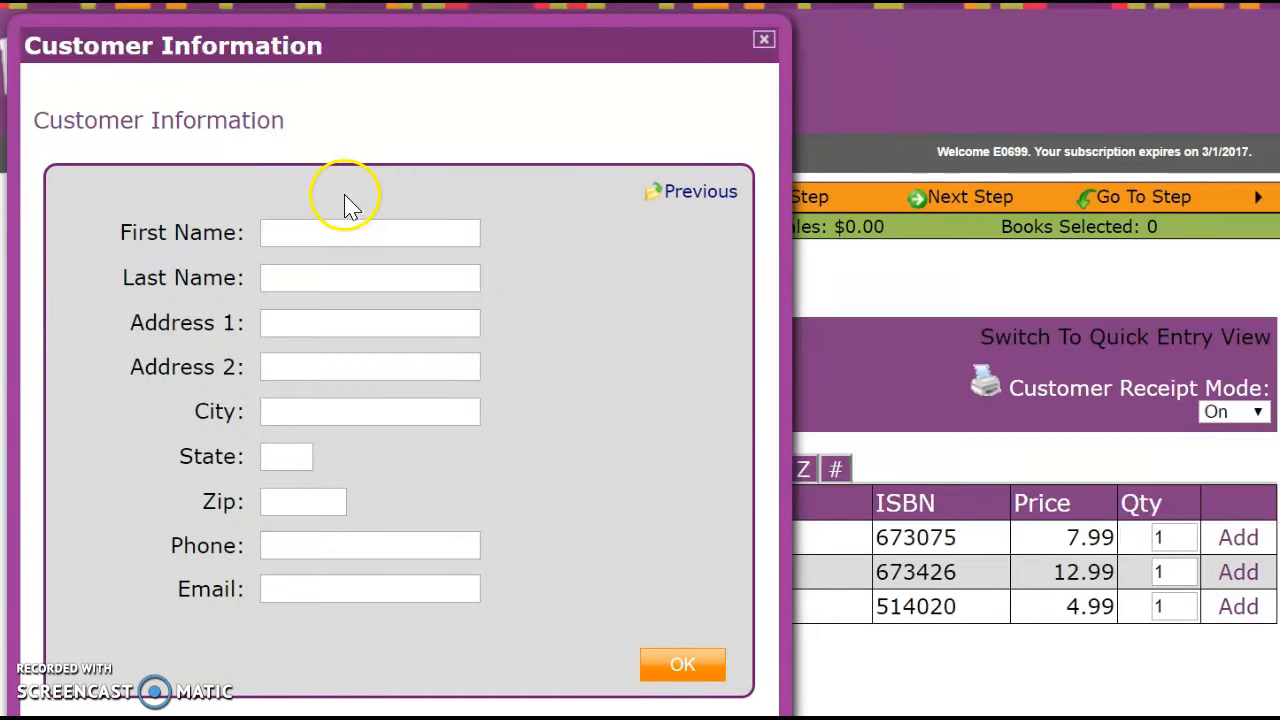
{"action": "left_click", "coordinate": [322, 234]}
{"action": "type", "text": "B"}
{"action": "left_click", "coordinate": [320, 266]}
{"action": "left_click", "coordinate": [703, 668]}
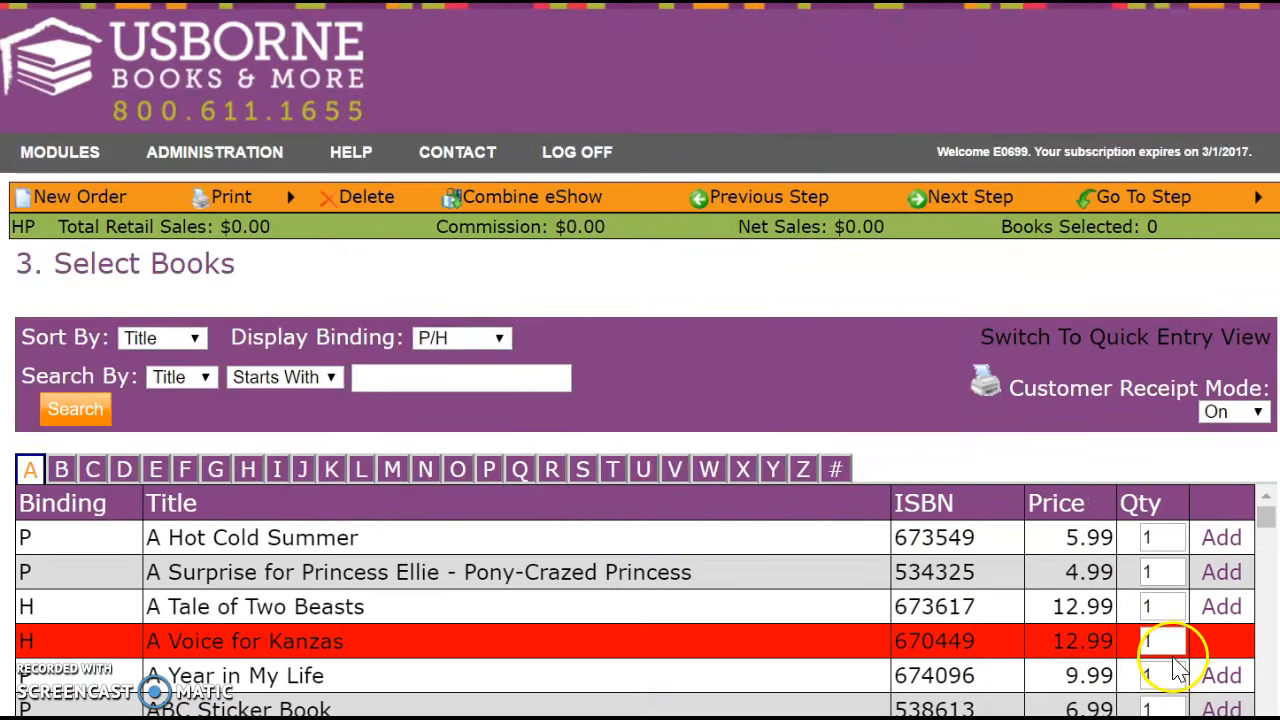
Set quantity 4 for A Tale of Two Beasts, giving a $51.96 customer total.
{"action": "double_click", "coordinate": [1162, 607]}
{"action": "type", "text": "4"}
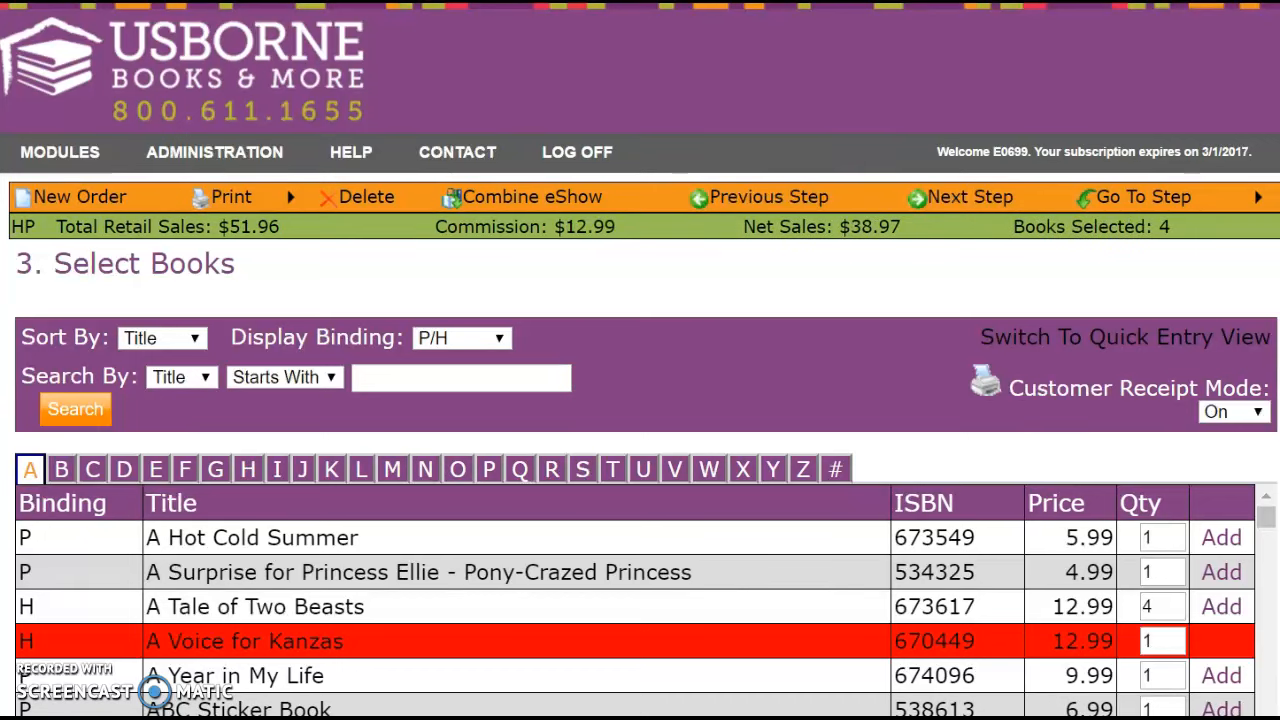
{"action": "scroll", "coordinate": [1276, 636], "scroll_direction": "down", "scroll_amount": 6}
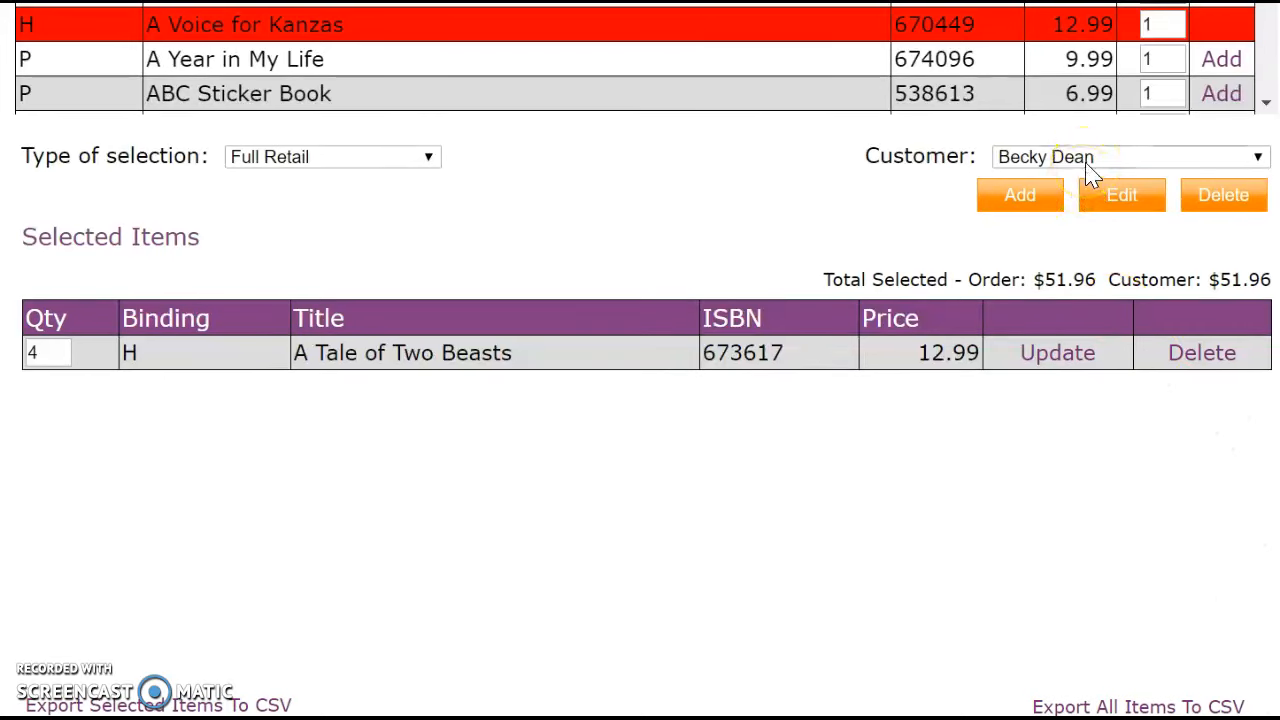
{"action": "left_click_drag", "start_coordinate": [1210, 283], "coordinate": [1270, 280]}
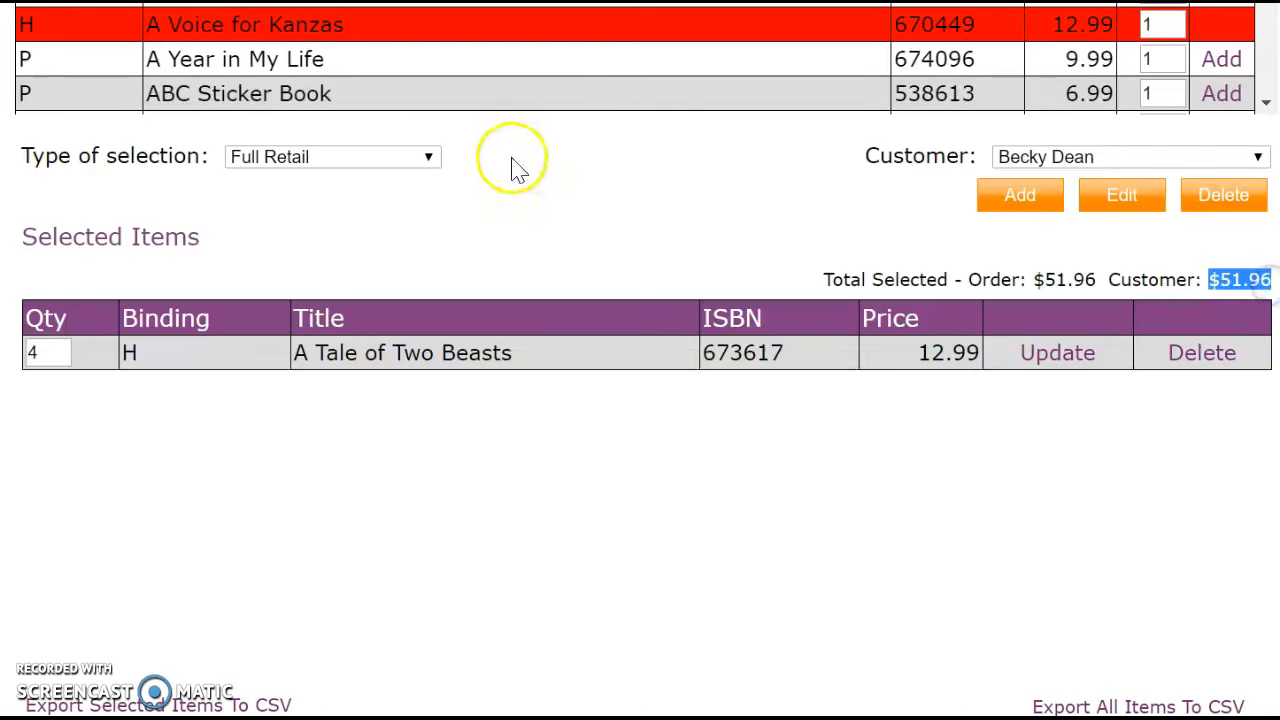
{"action": "left_click", "coordinate": [428, 162]}
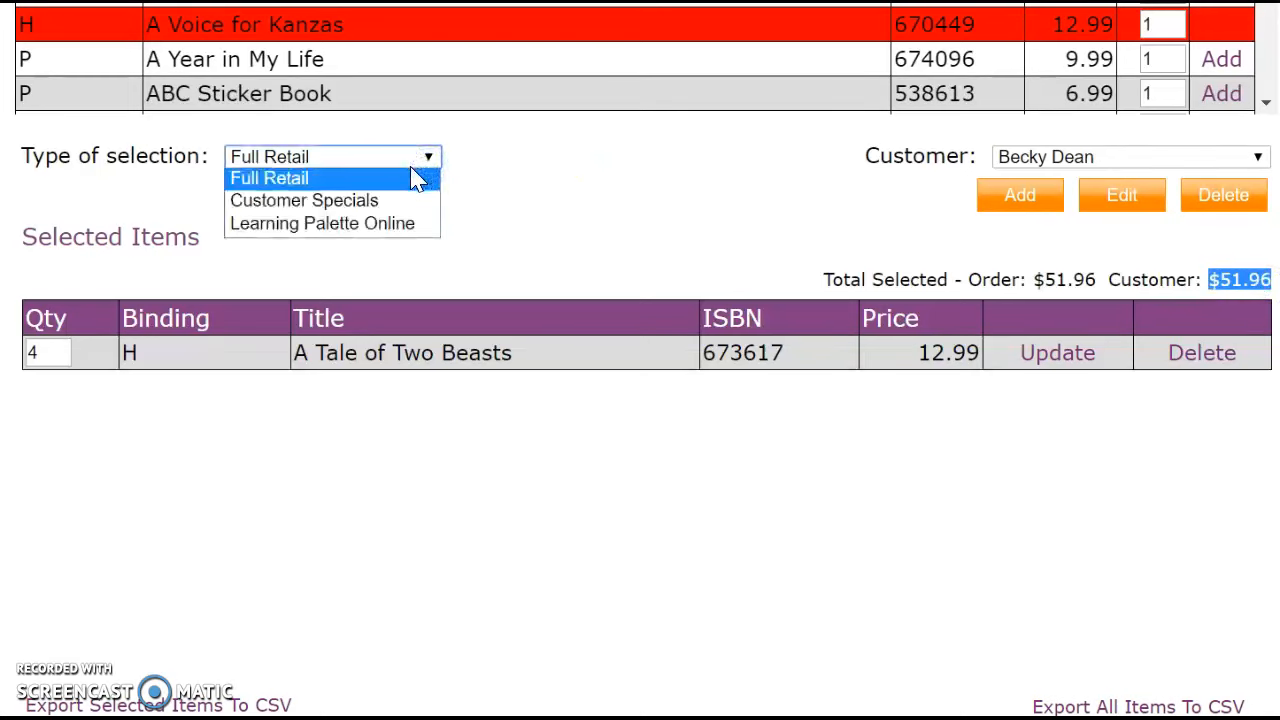
{"action": "left_click", "coordinate": [680, 218]}
{"action": "left_click", "coordinate": [429, 162]}
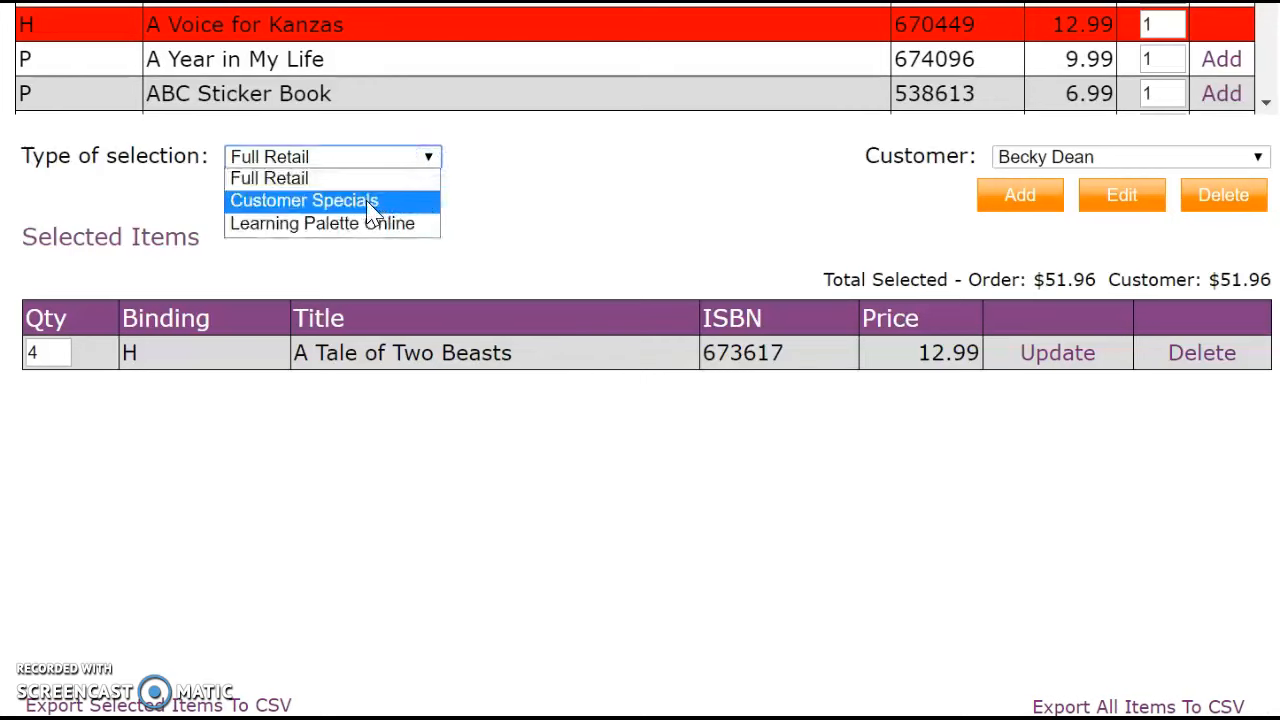
Add Secrets of the Apple Tree as a Customer Special at $8.99.
{"action": "left_click", "coordinate": [370, 205]}
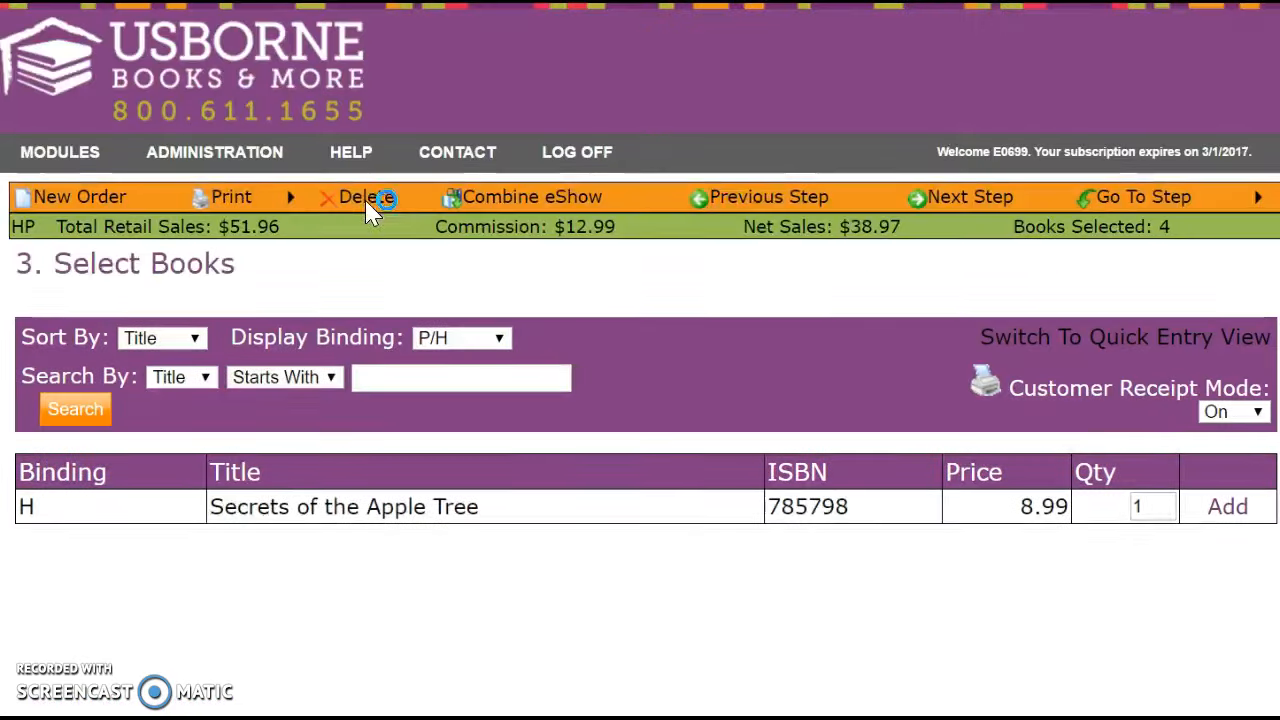
{"action": "left_click", "coordinate": [760, 431]}
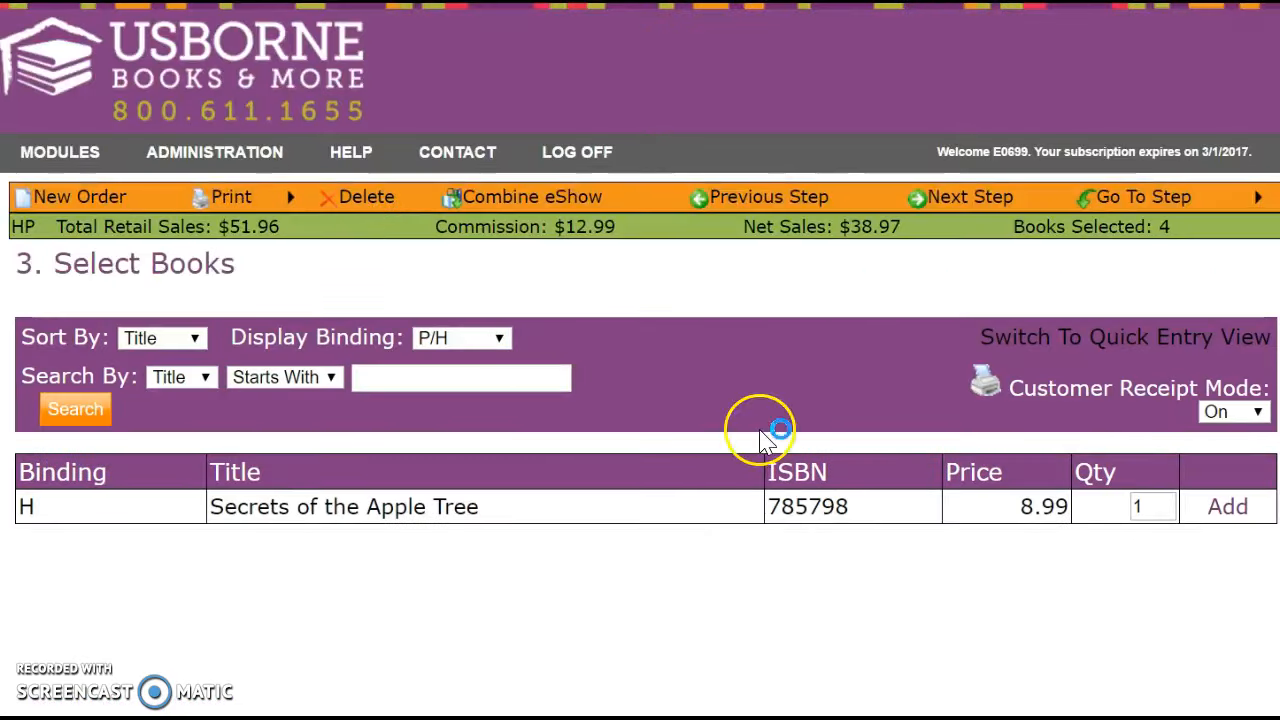
{"action": "left_click", "coordinate": [1229, 507]}
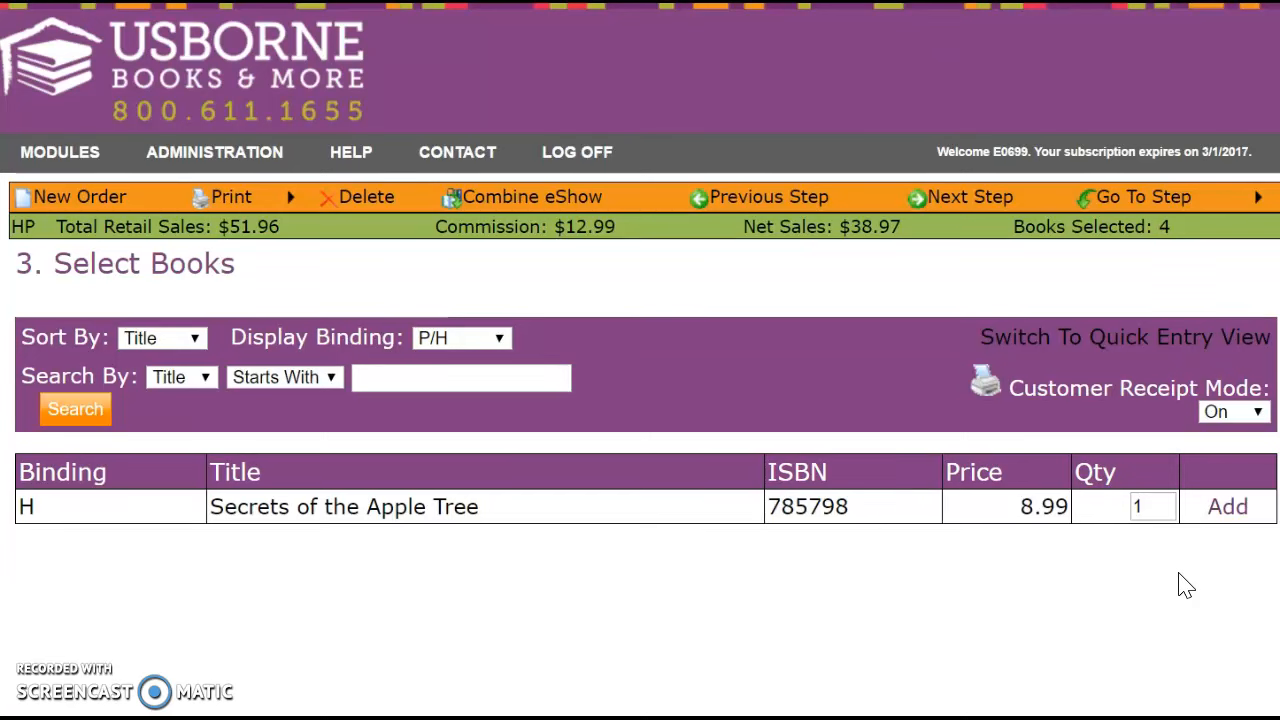
{"action": "scroll", "coordinate": [1180, 588], "scroll_direction": "down", "scroll_amount": 4}
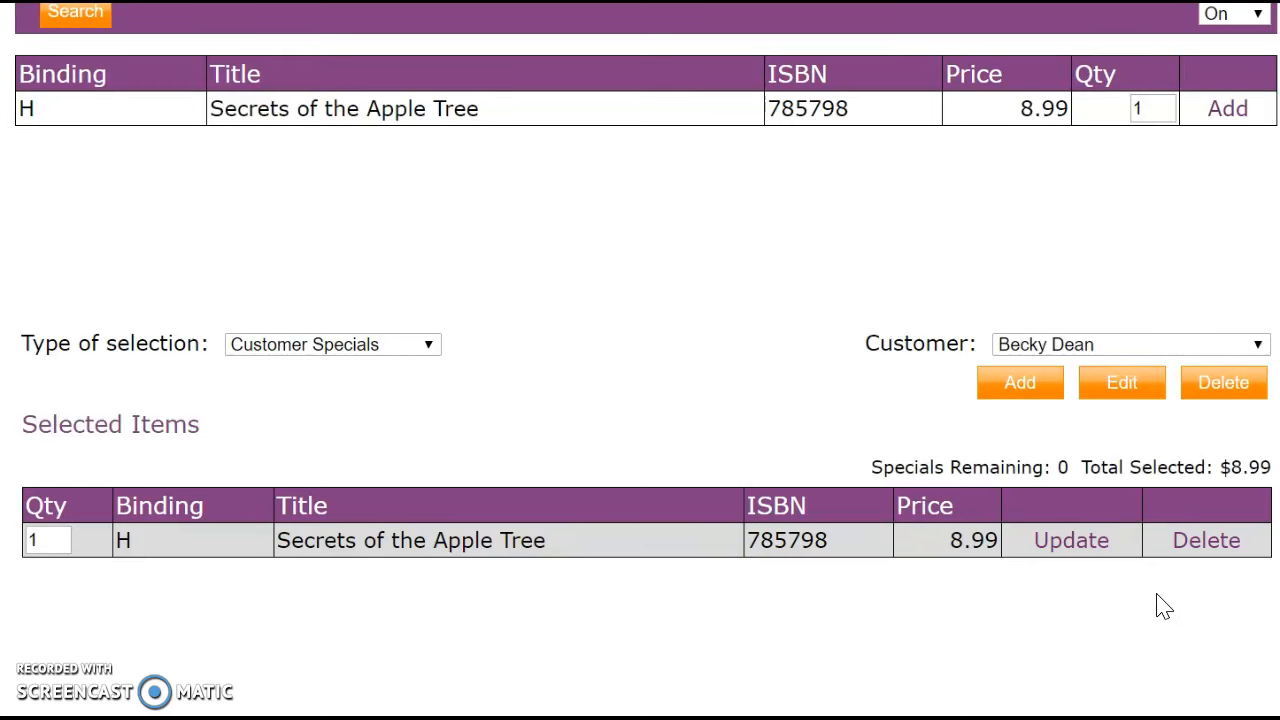
Switch the selection type back to Full Retail and review the 5-book, $60.95 order.
{"action": "left_click", "coordinate": [428, 350]}
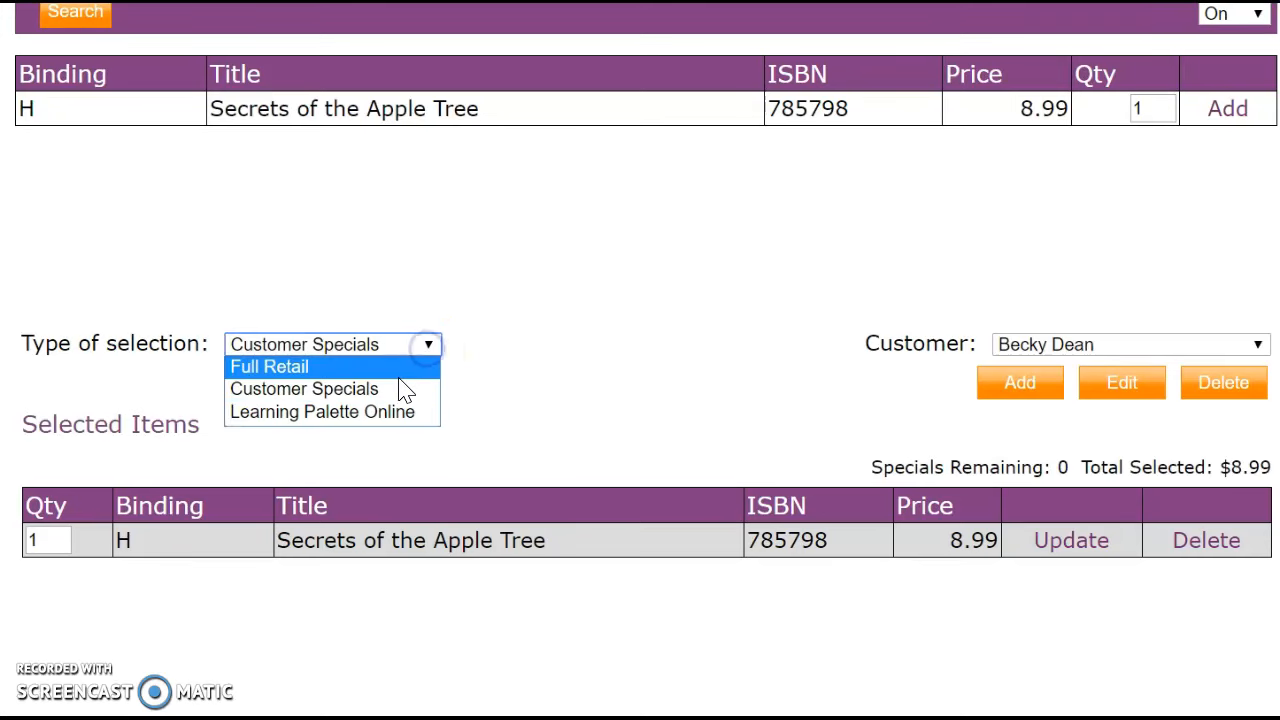
{"action": "left_click", "coordinate": [400, 368]}
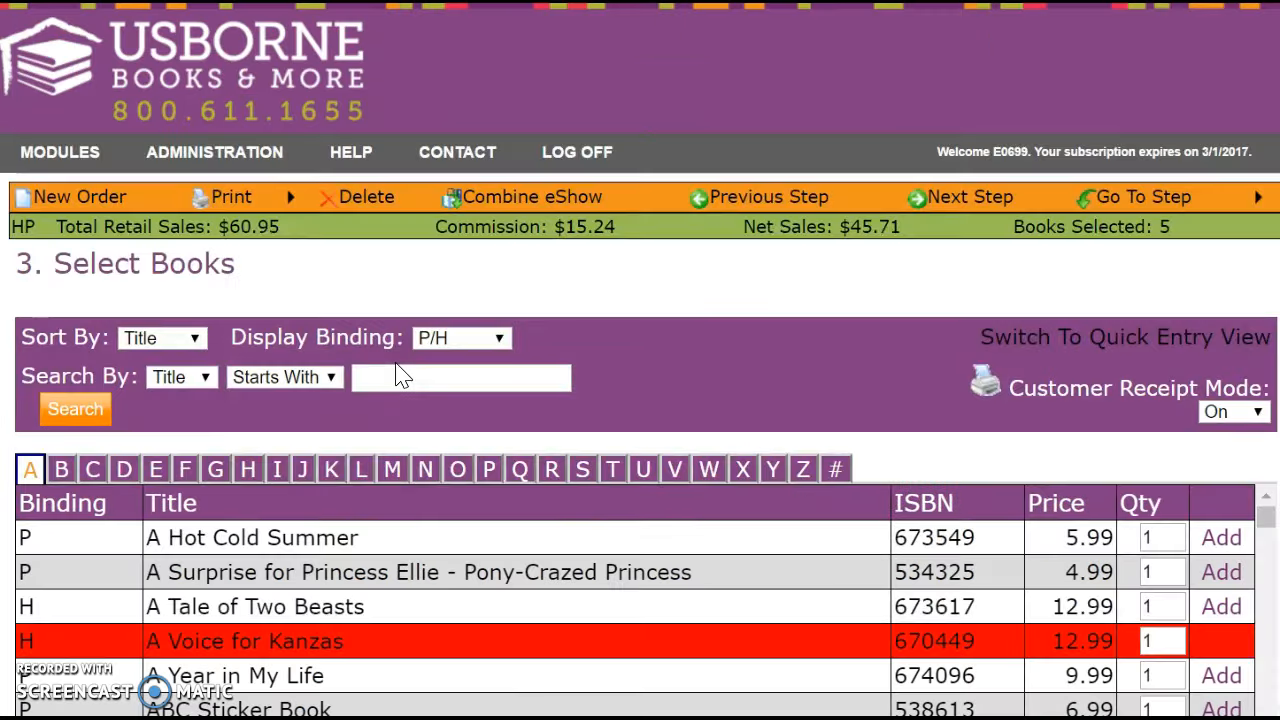
{"action": "scroll", "coordinate": [508, 543], "scroll_direction": "down", "scroll_amount": 20}
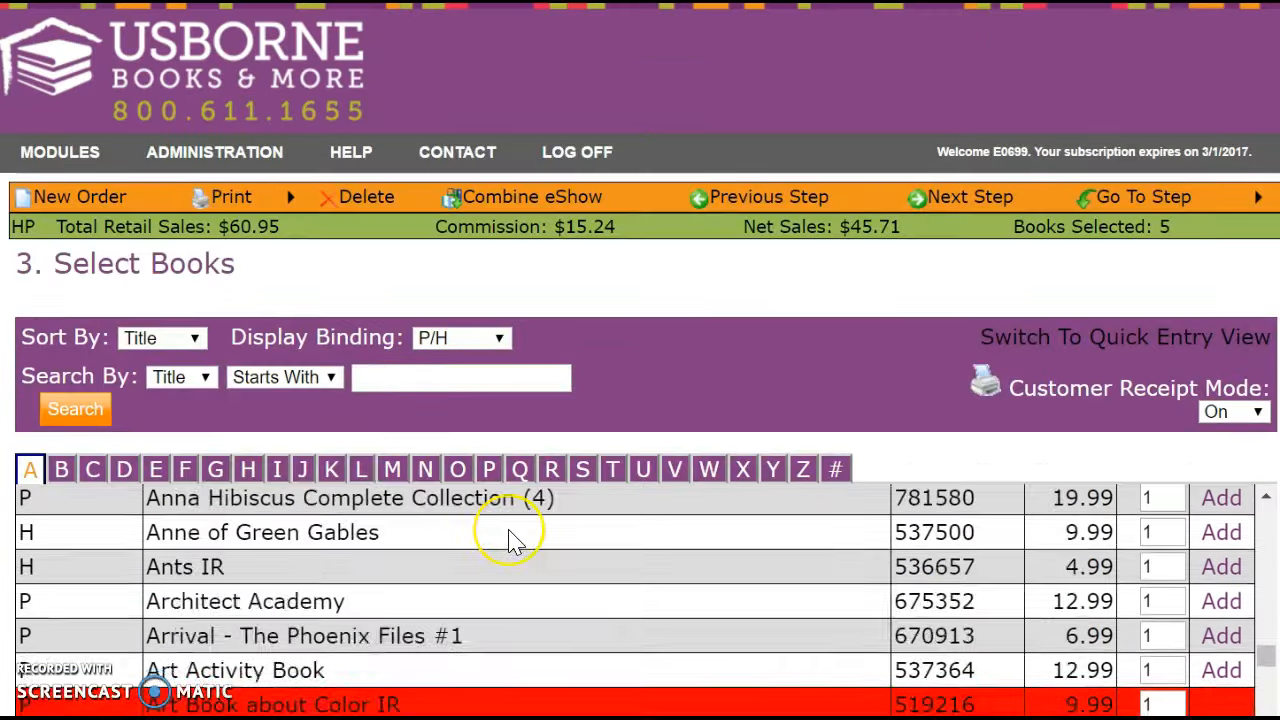
{"action": "scroll", "coordinate": [508, 543], "scroll_direction": "down", "scroll_amount": 4}
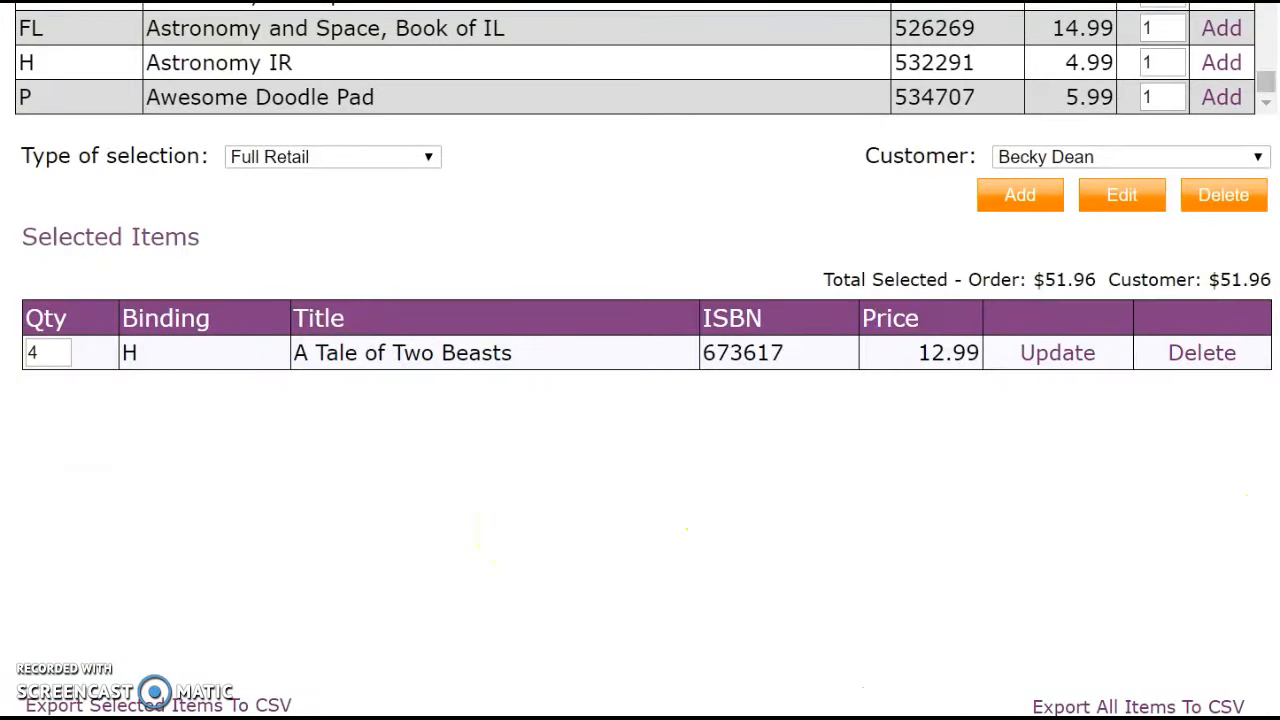
{"action": "scroll", "coordinate": [1005, 385], "scroll_direction": "up", "scroll_amount": 6}
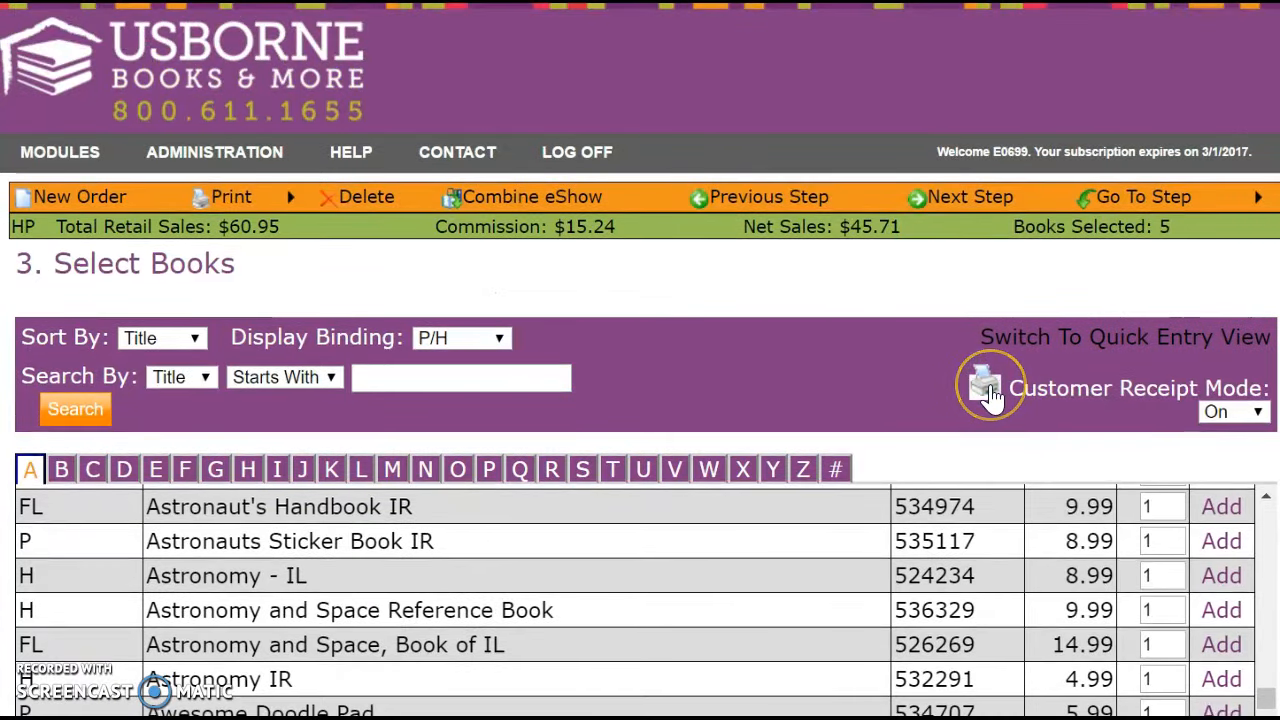
{"action": "left_click", "coordinate": [988, 390]}
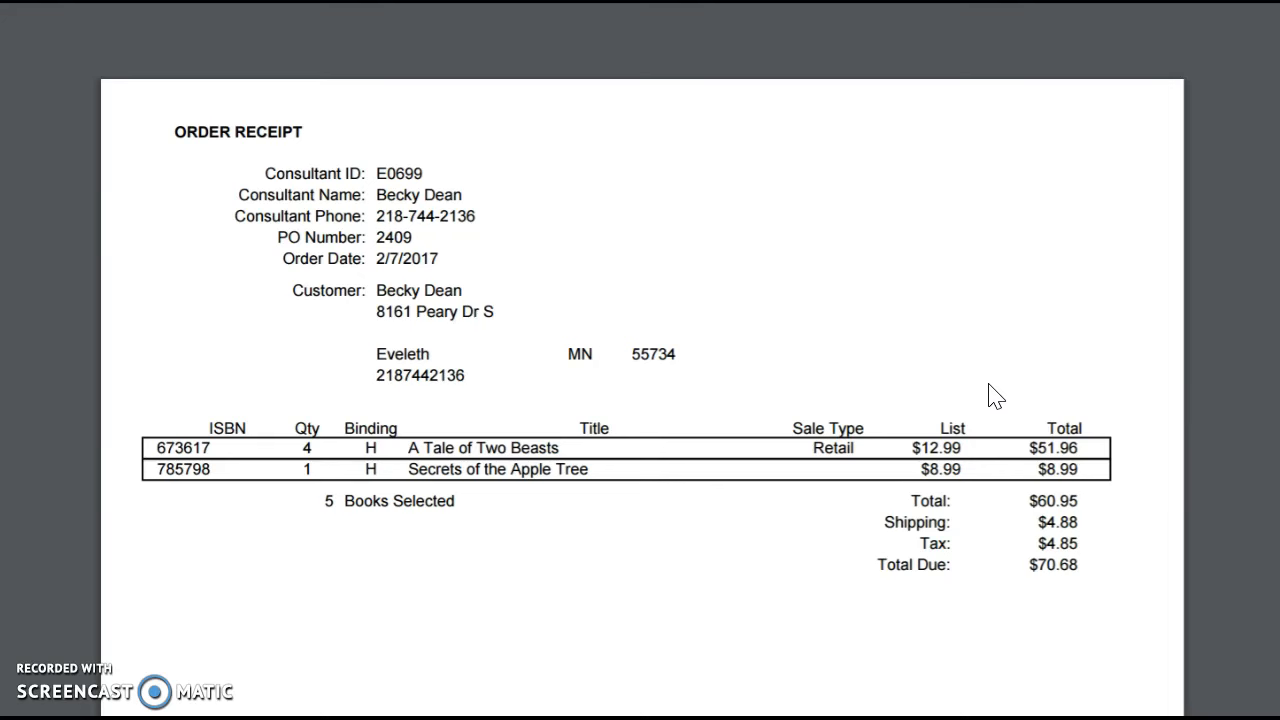
{"action": "left_click", "coordinate": [620, 2]}
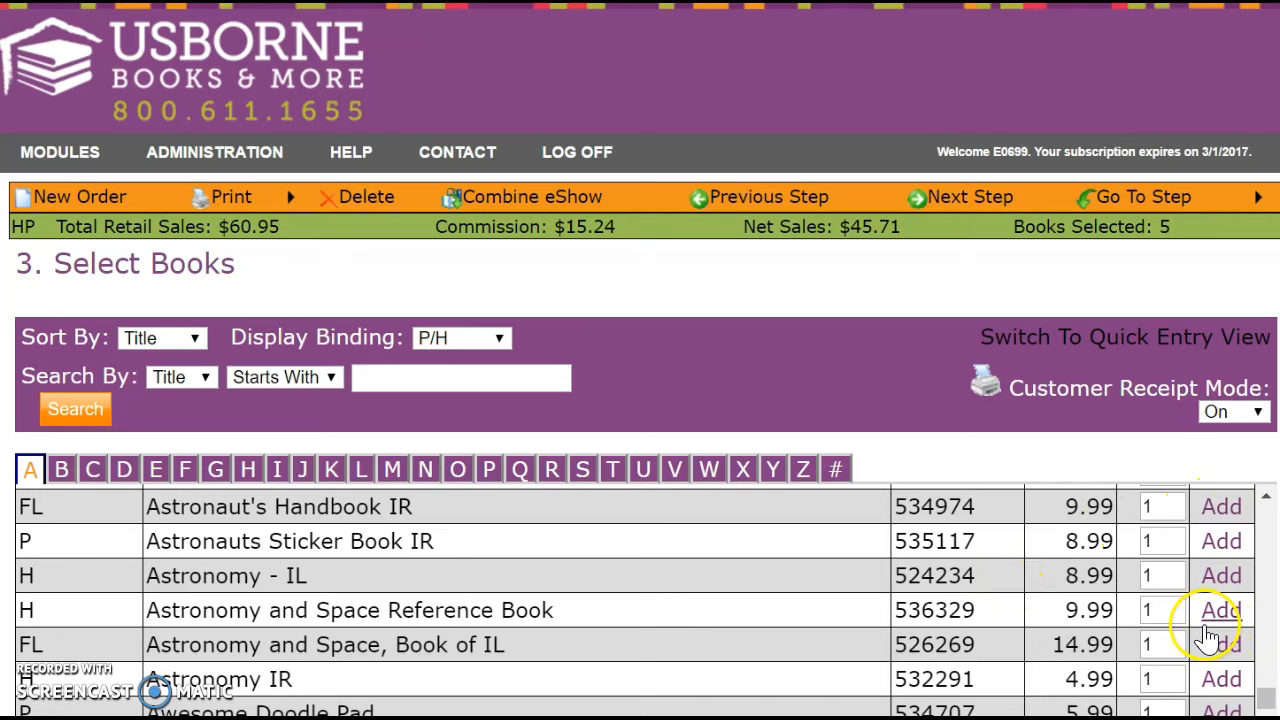
Turn Customer Receipt Mode off and check Selected Items shows 0 books, $0.00.
{"action": "left_click", "coordinate": [1260, 412]}
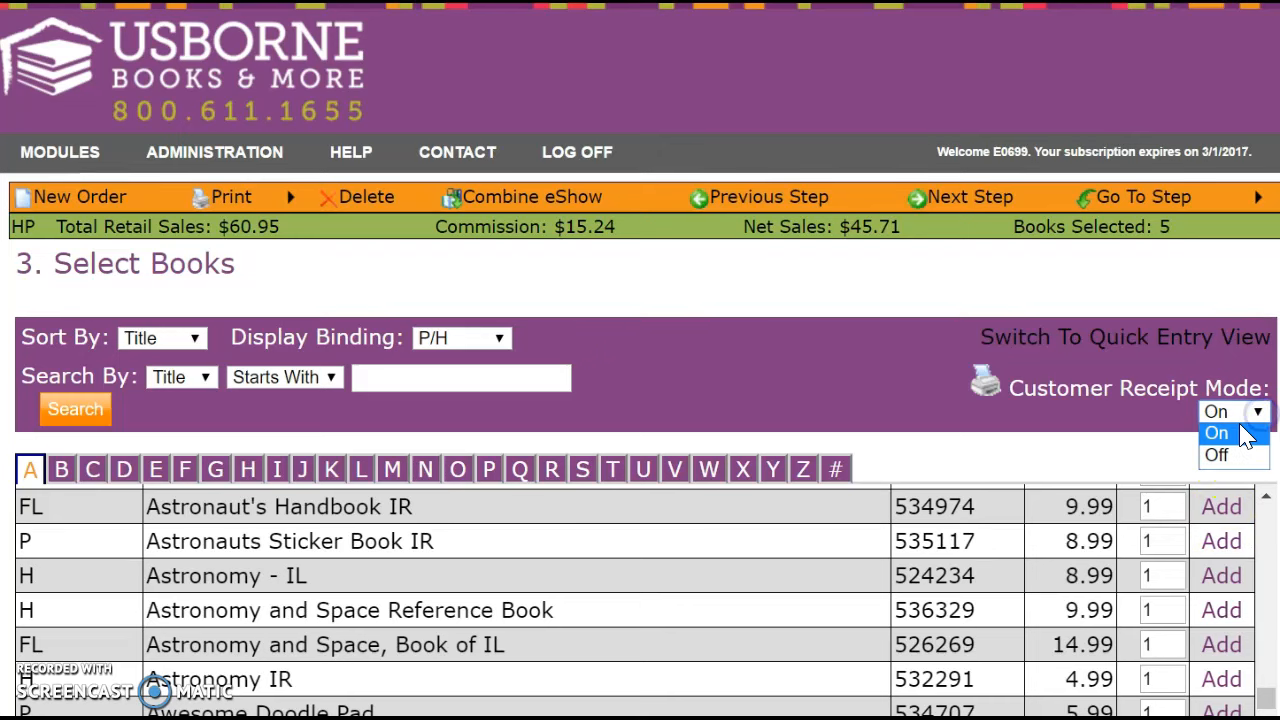
{"action": "left_click", "coordinate": [1230, 452]}
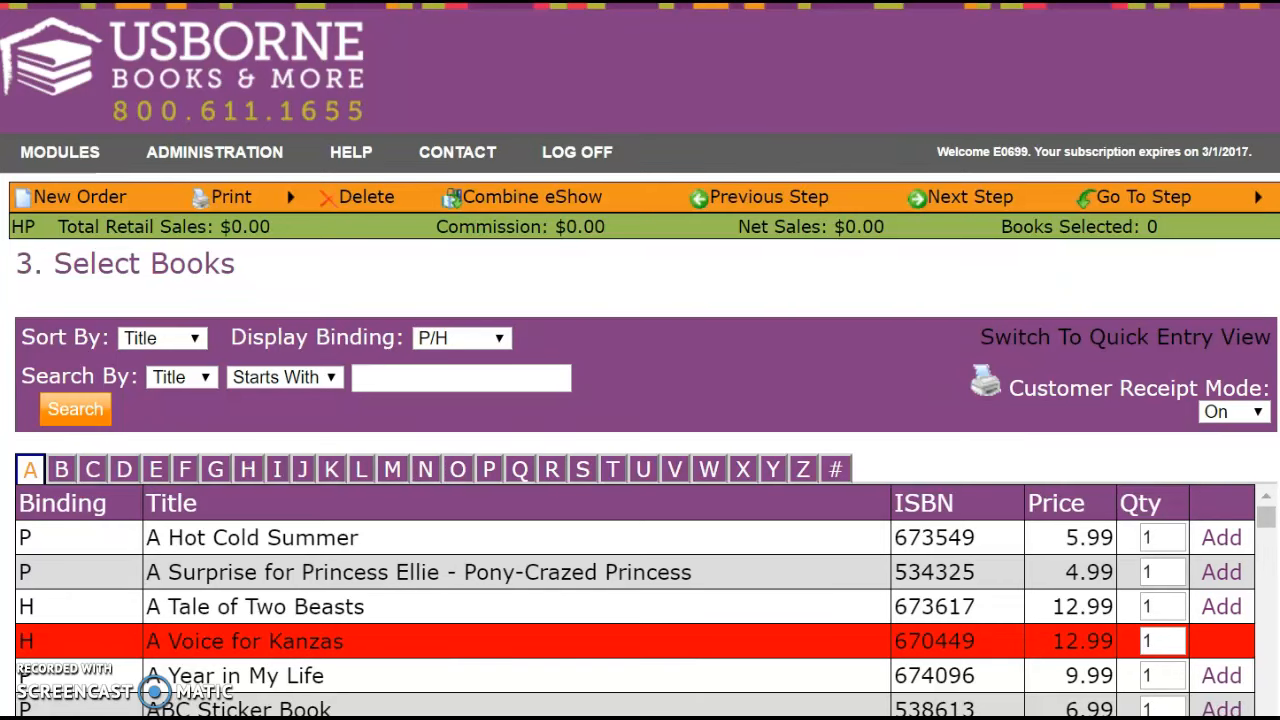
{"action": "scroll", "coordinate": [640, 400], "scroll_direction": "down", "scroll_amount": 6}
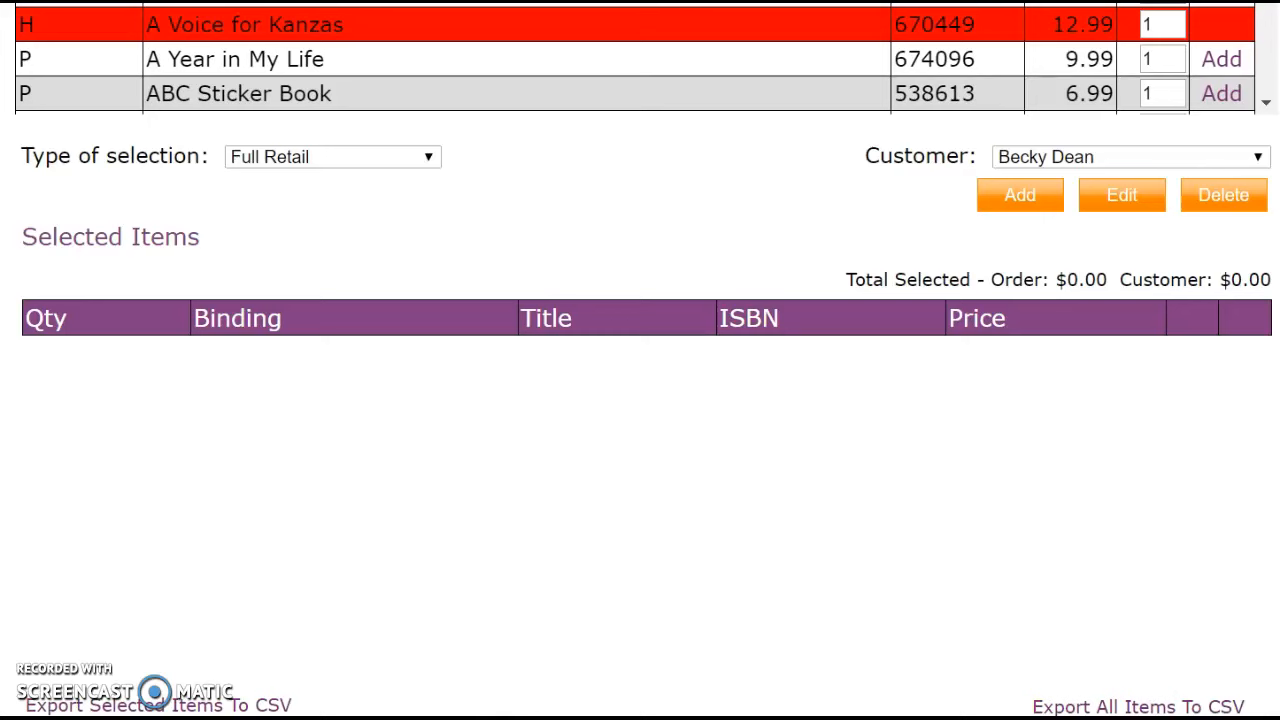
{"action": "scroll", "coordinate": [640, 400], "scroll_direction": "up", "scroll_amount": 6}
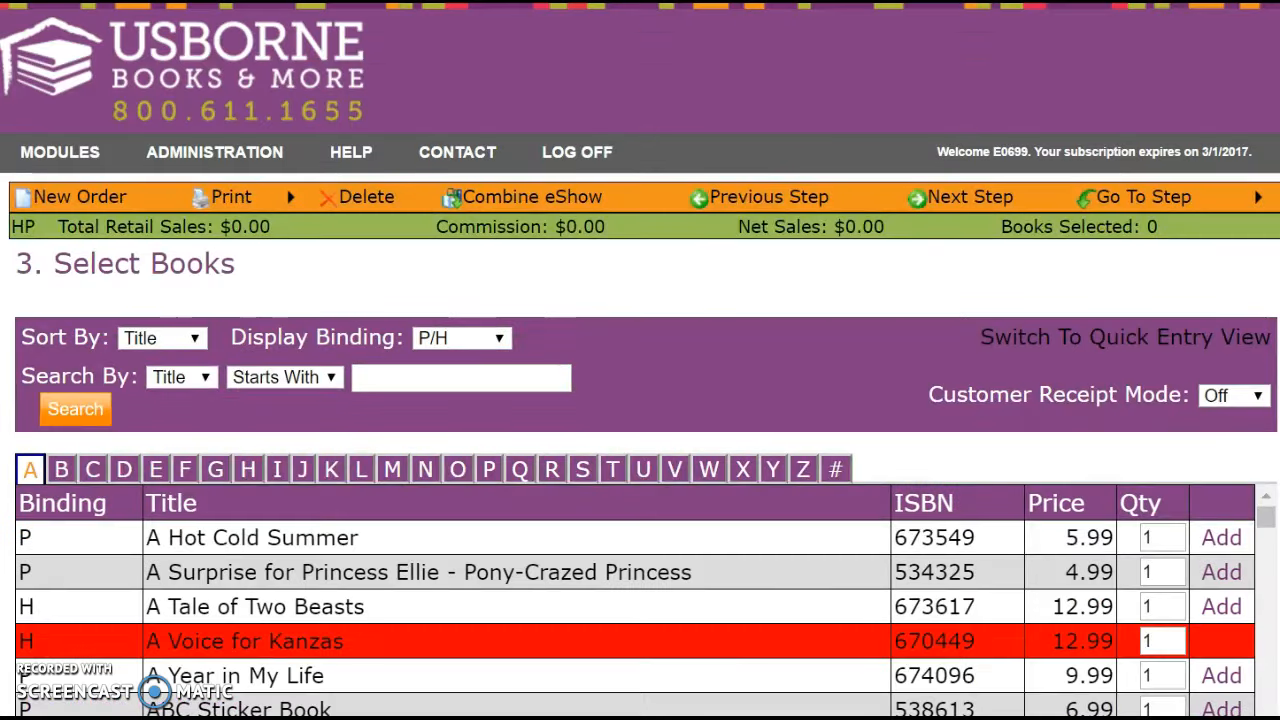
Set the catalogue search to ISBN with Contains matching, keeping the Title sort.
{"action": "left_click", "coordinate": [195, 338]}
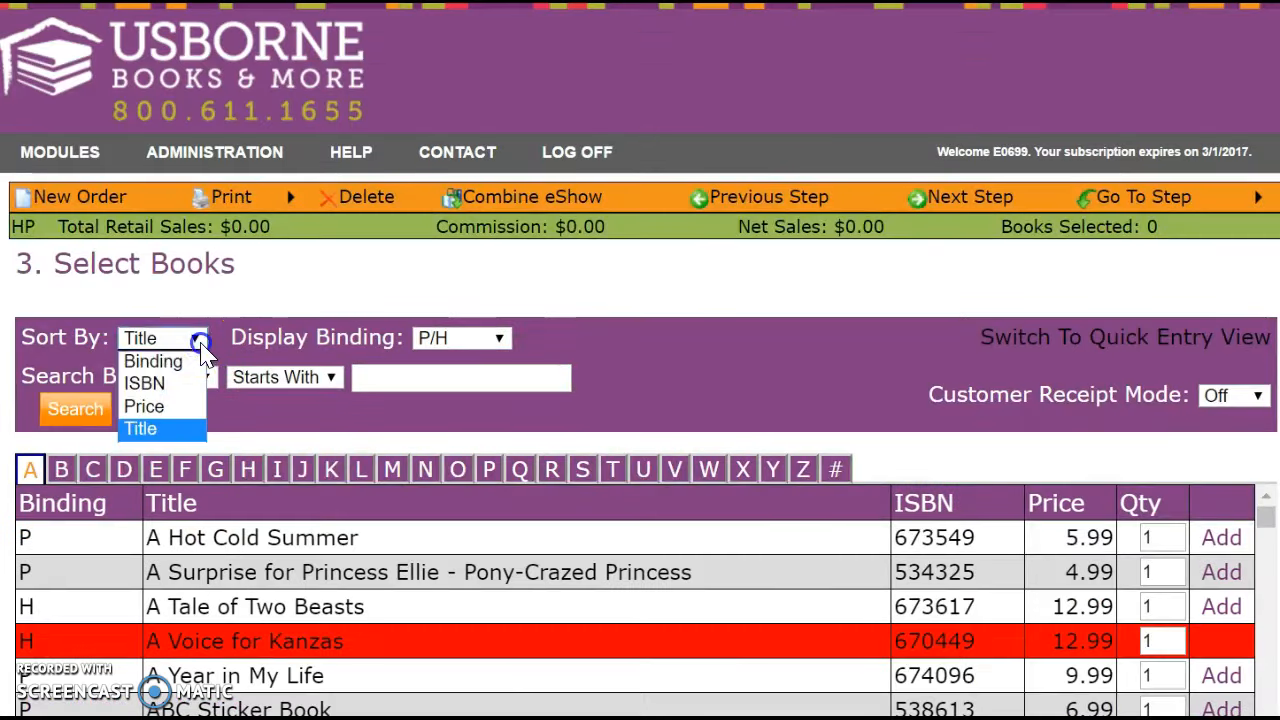
{"action": "left_click", "coordinate": [205, 340]}
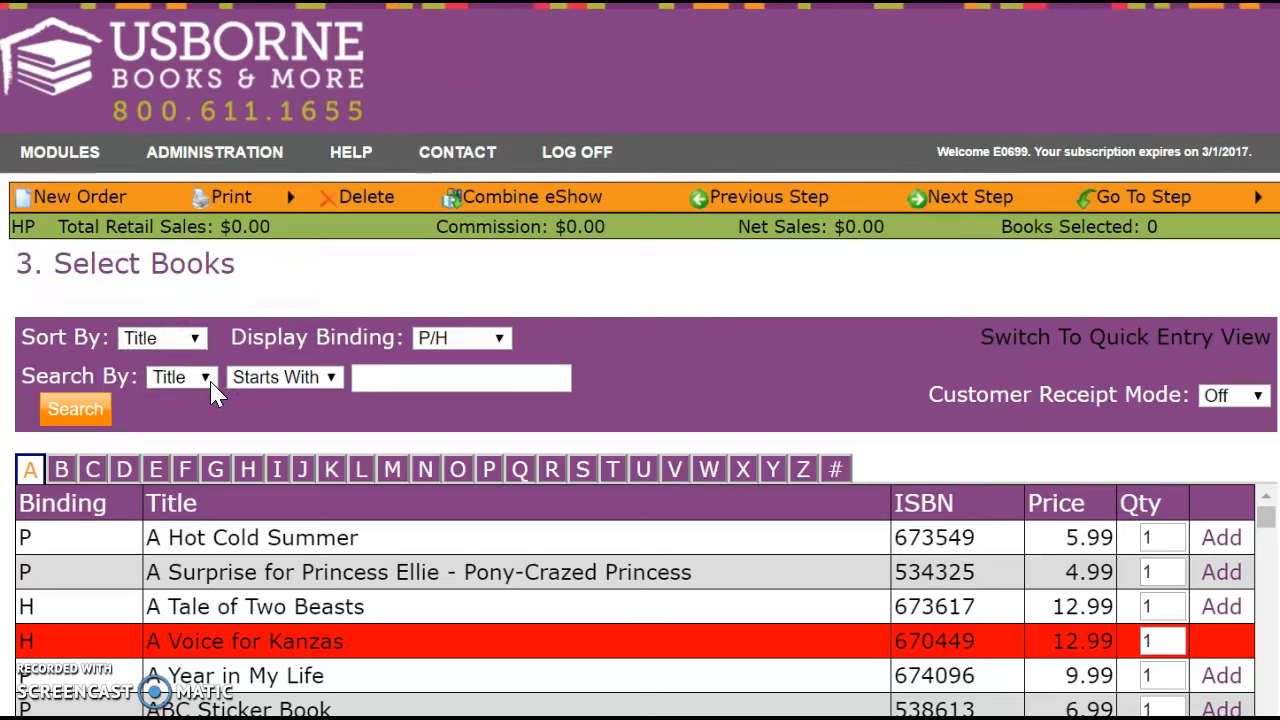
{"action": "left_click", "coordinate": [205, 380]}
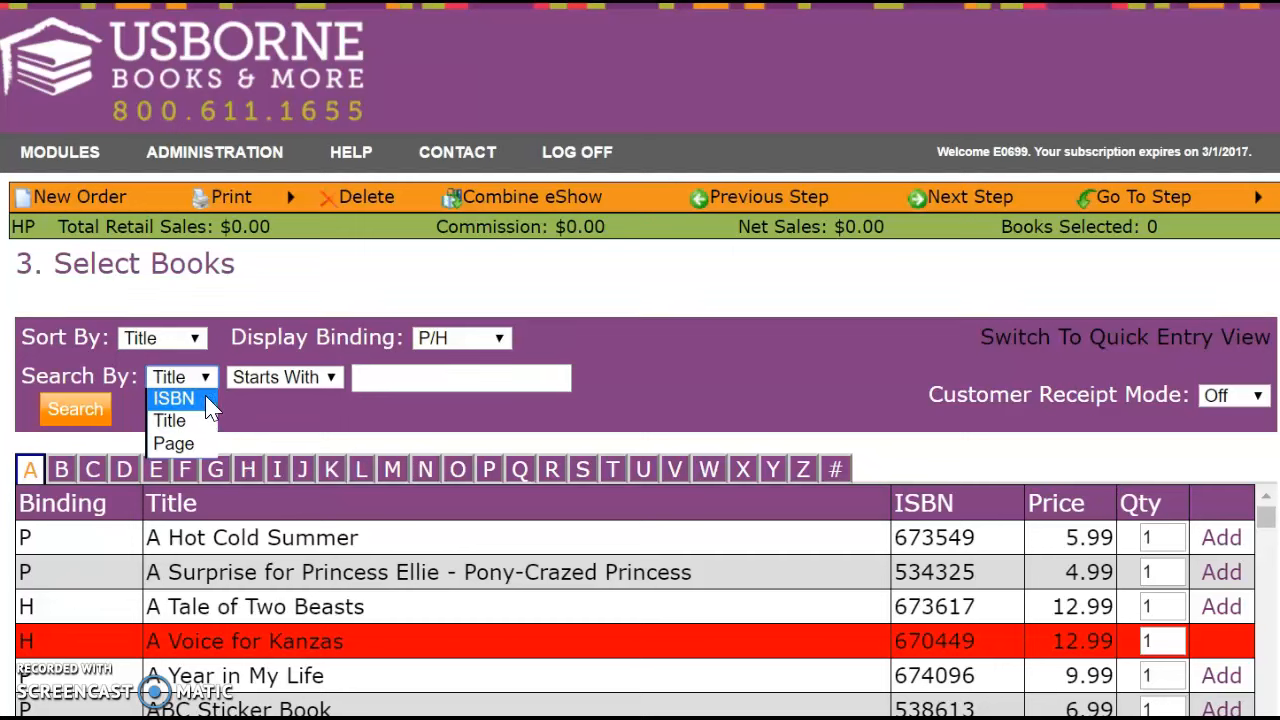
{"action": "left_click", "coordinate": [298, 406]}
{"action": "left_click", "coordinate": [331, 380]}
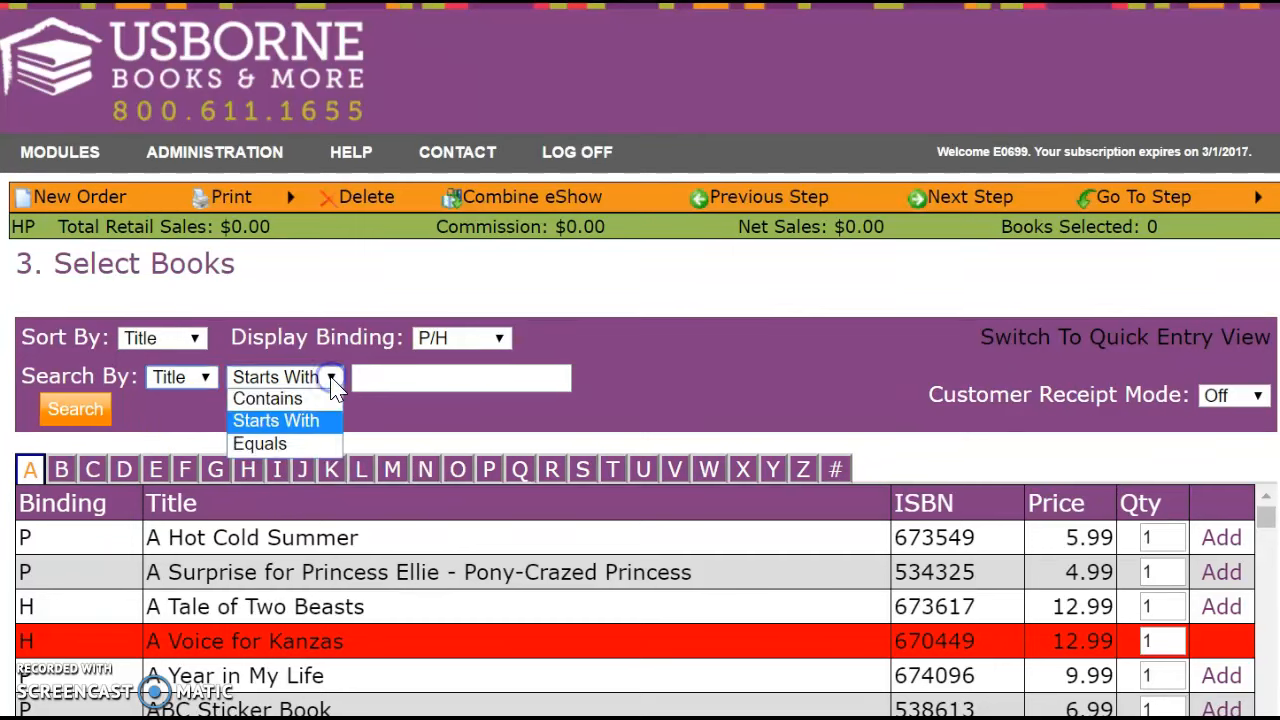
{"action": "left_click", "coordinate": [297, 405]}
{"action": "left_click", "coordinate": [205, 377]}
{"action": "left_click", "coordinate": [174, 398]}
{"action": "left_click", "coordinate": [380, 377]}
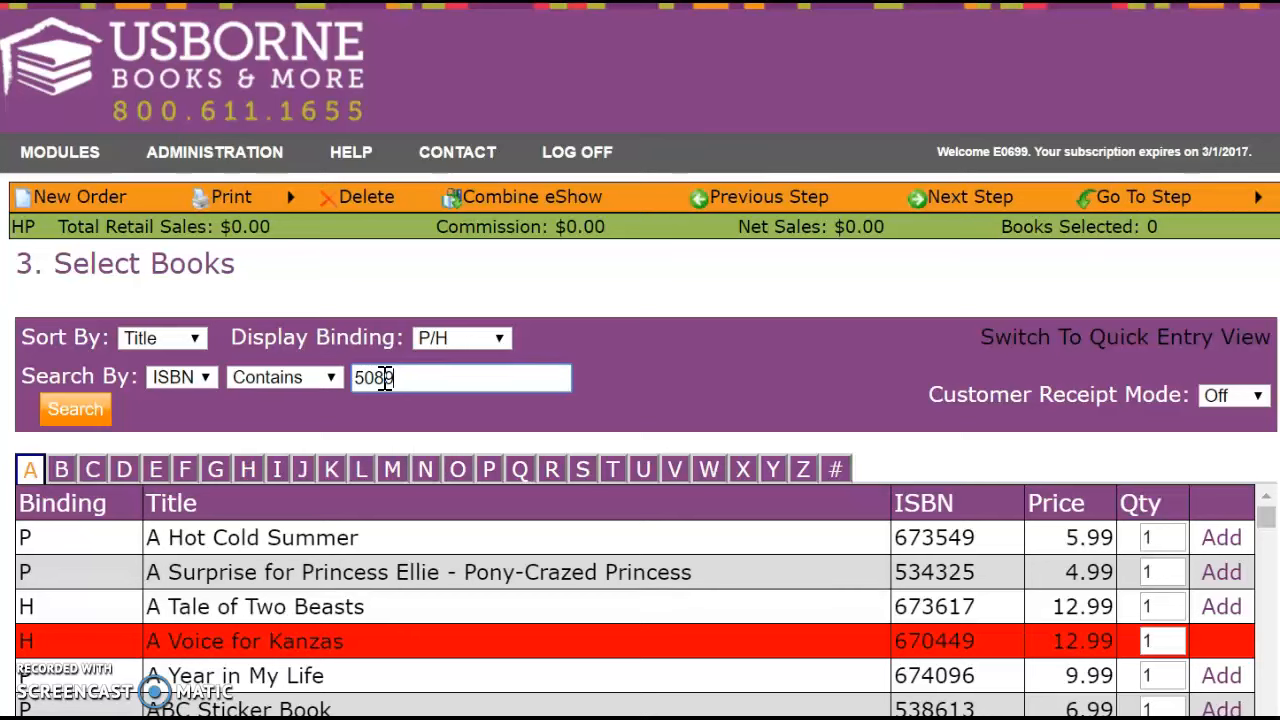
Search ISBNs containing 5089 and add Princess Stories C/V, bringing the order to $32.98.
{"action": "key", "text": "Return"}
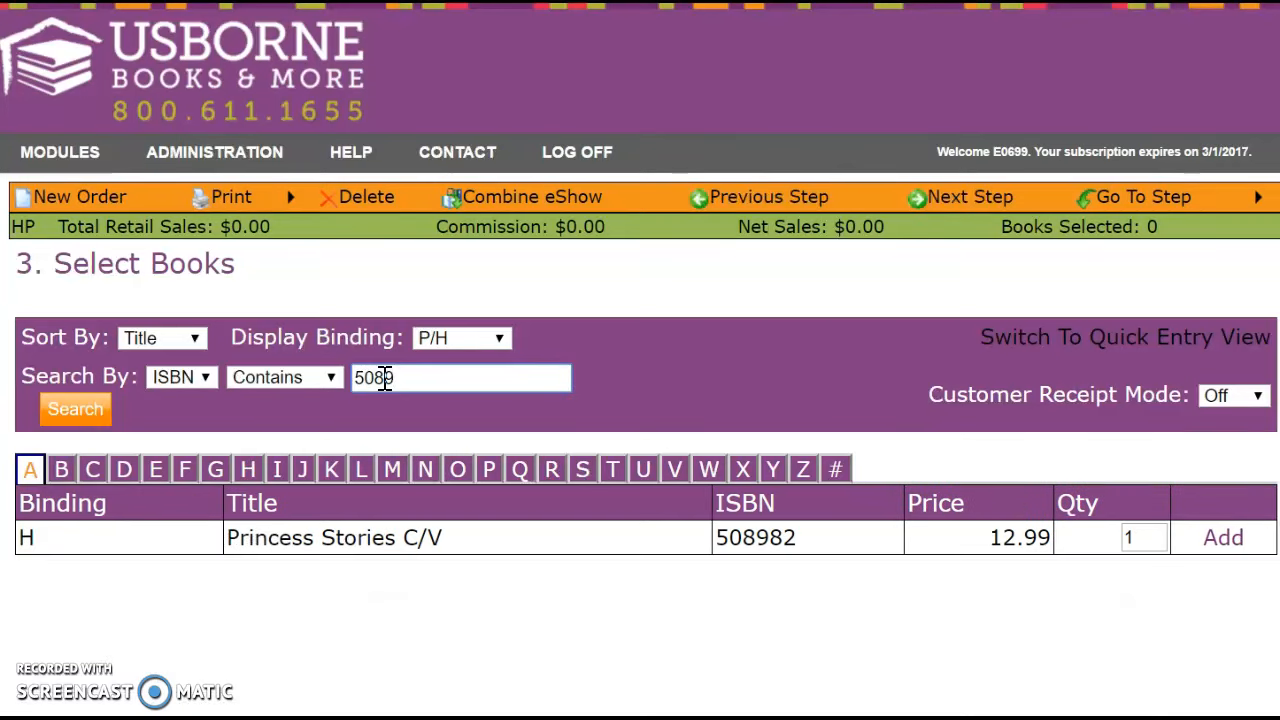
{"action": "left_click", "coordinate": [1230, 540]}
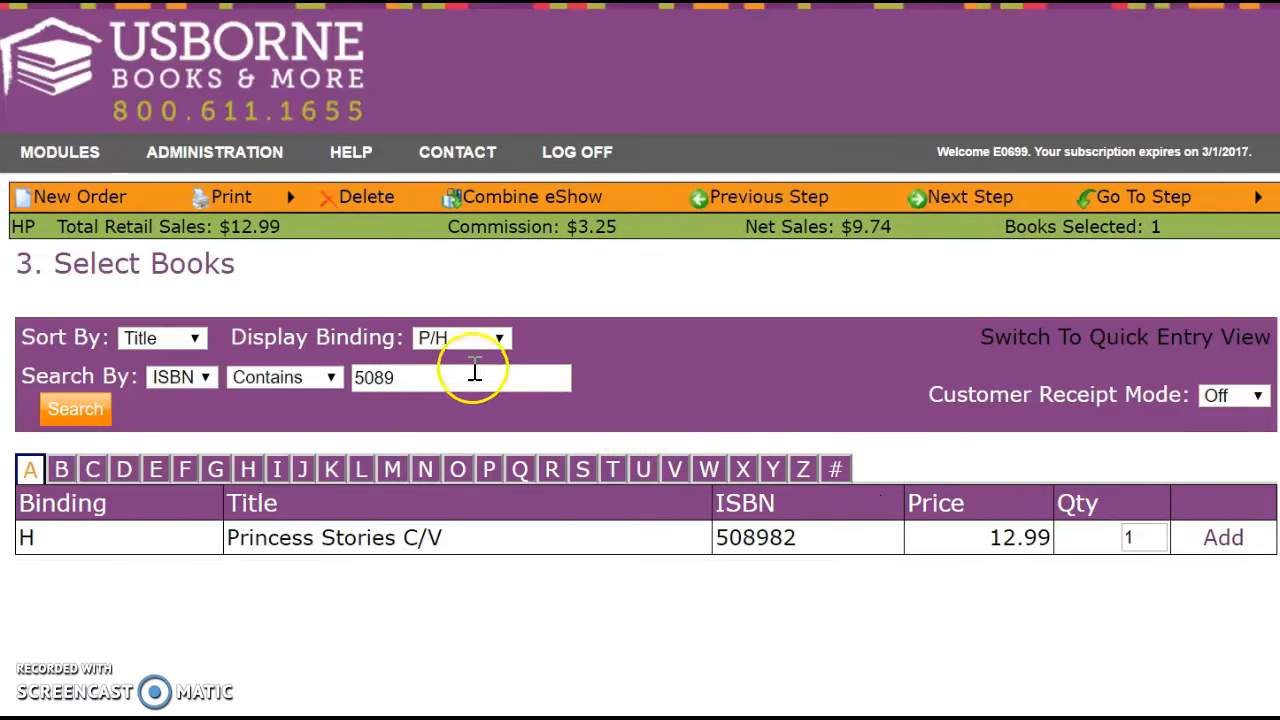
{"action": "left_click", "coordinate": [500, 343]}
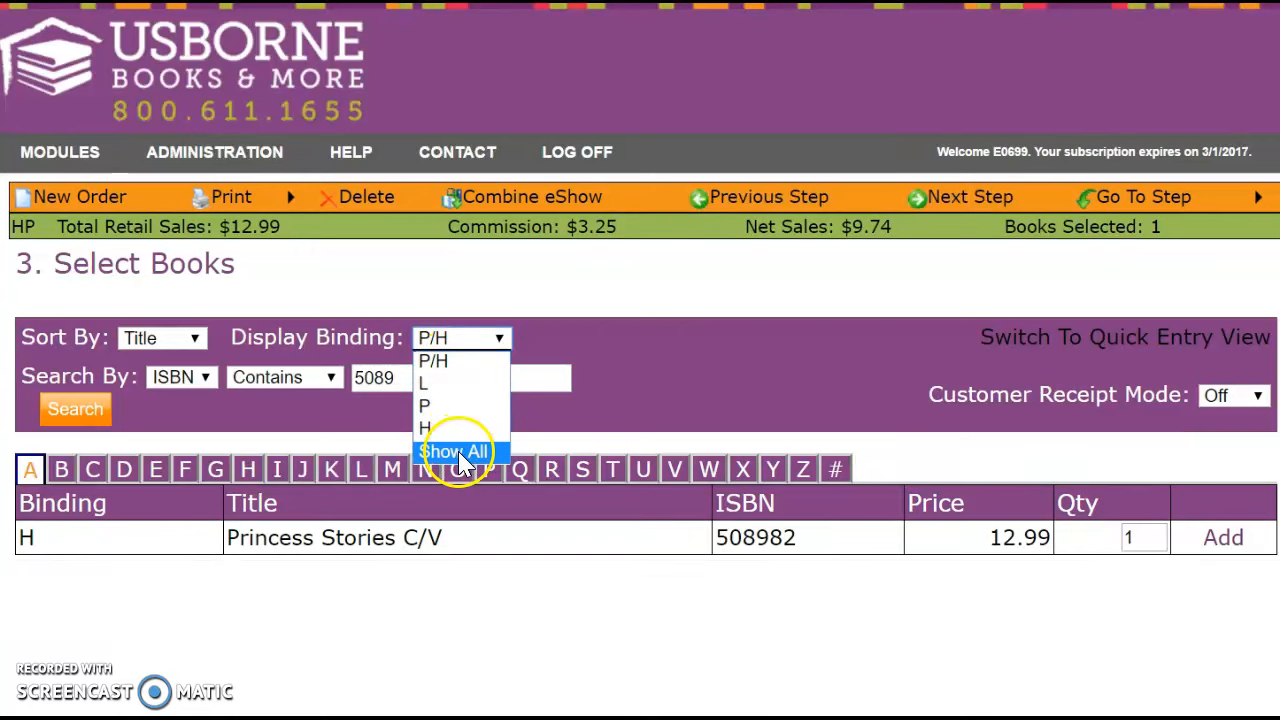
{"action": "left_click", "coordinate": [677, 626]}
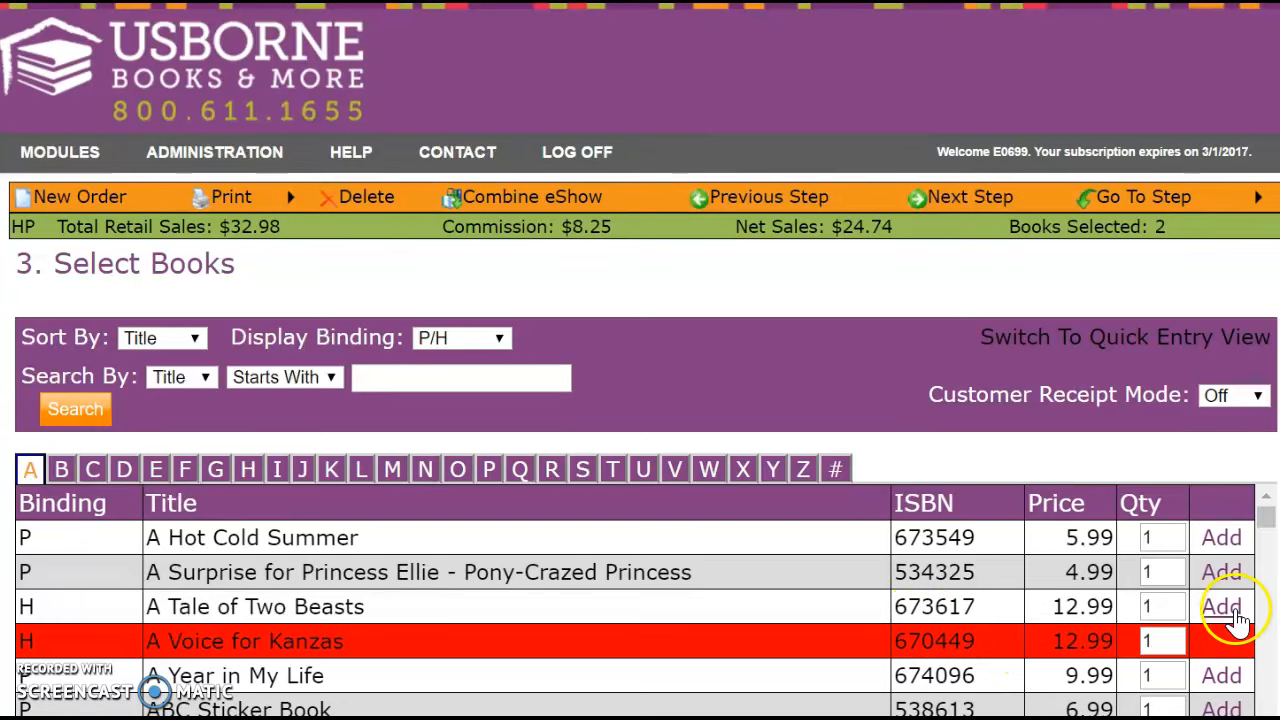
In Quick Entry, add Ted and Friends with CD (ISBN 527013) and Complete Book Farmyard Tales + CD.
{"action": "left_click", "coordinate": [1143, 344]}
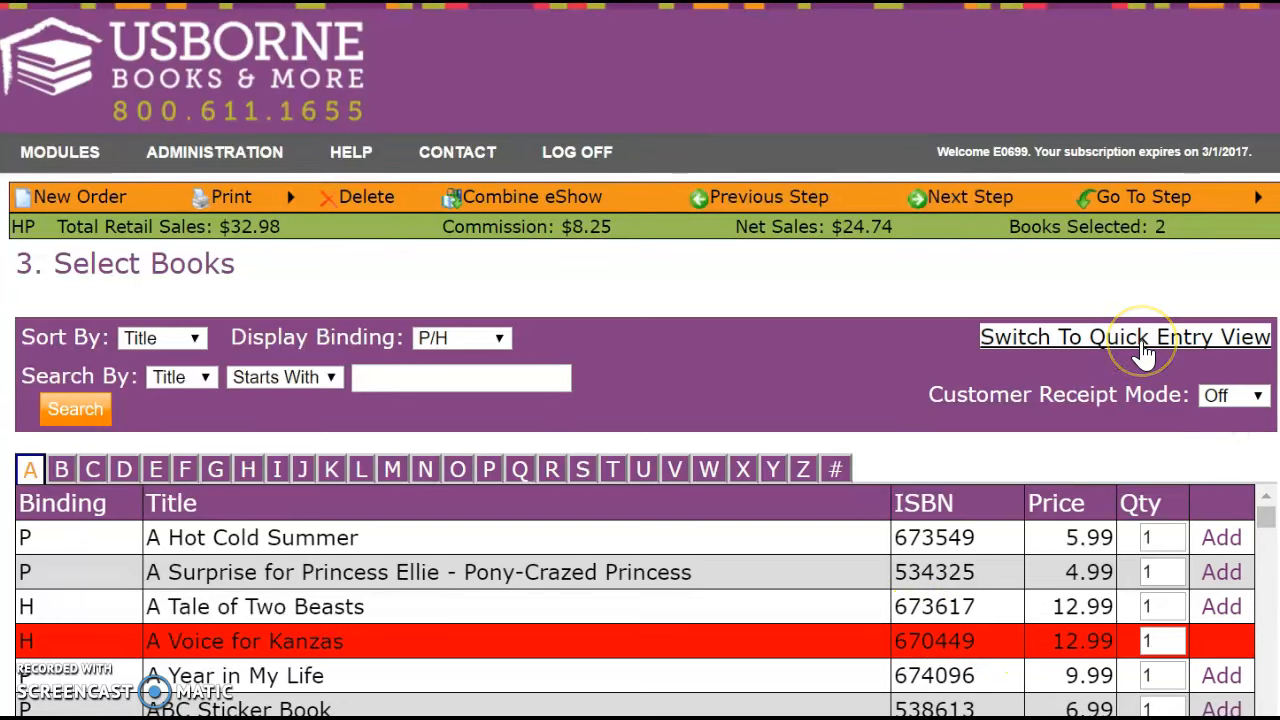
{"action": "left_click", "coordinate": [1141, 340]}
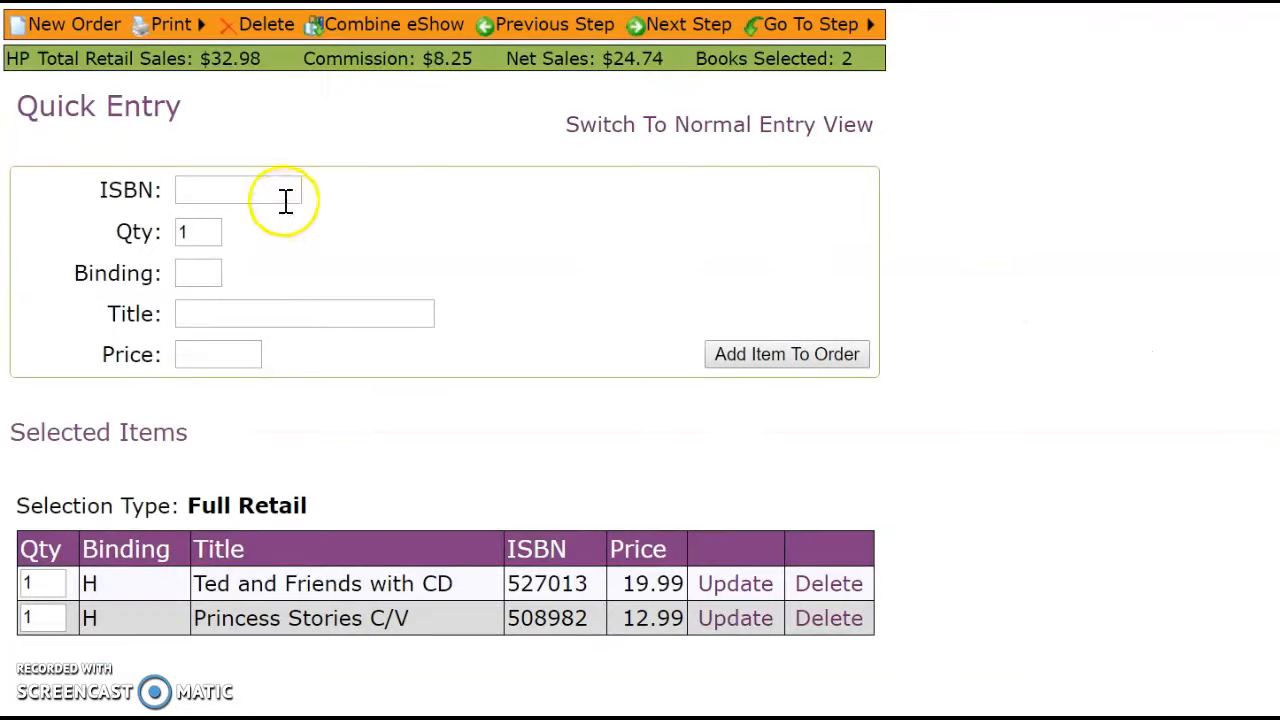
{"action": "left_click", "coordinate": [284, 190]}
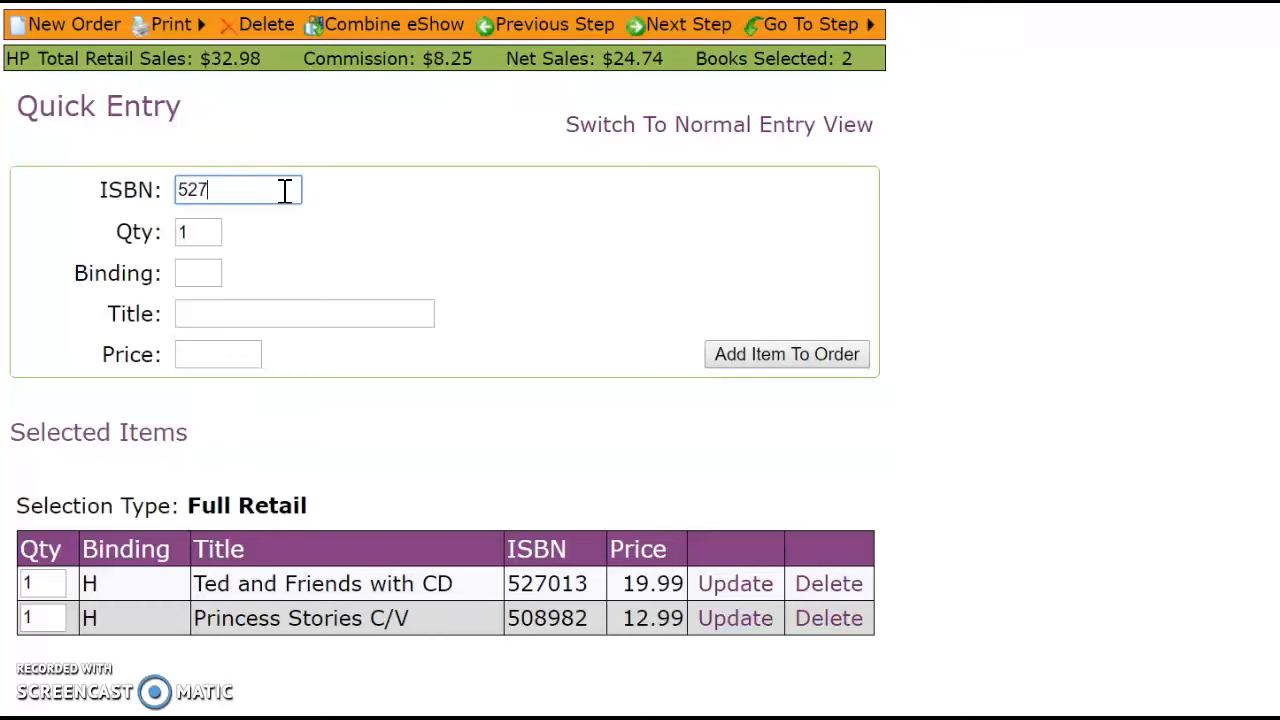
{"action": "key", "text": "Tab"}
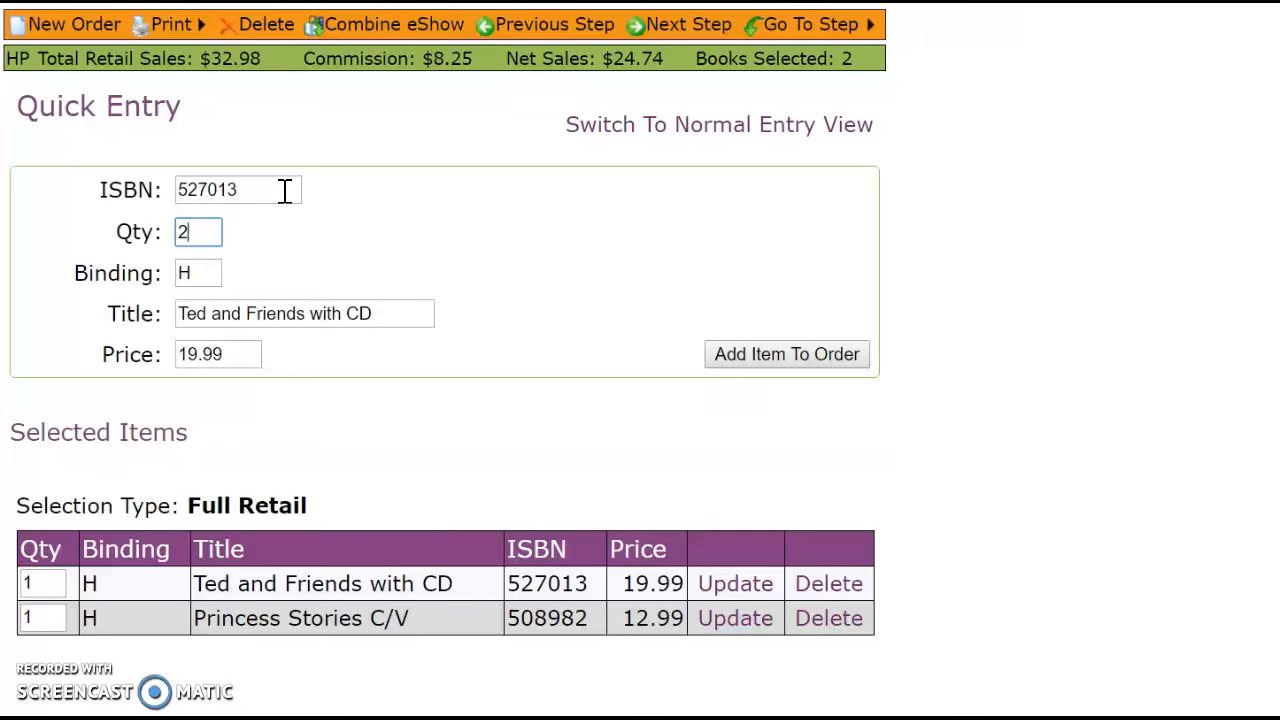
{"action": "key", "text": "Return"}
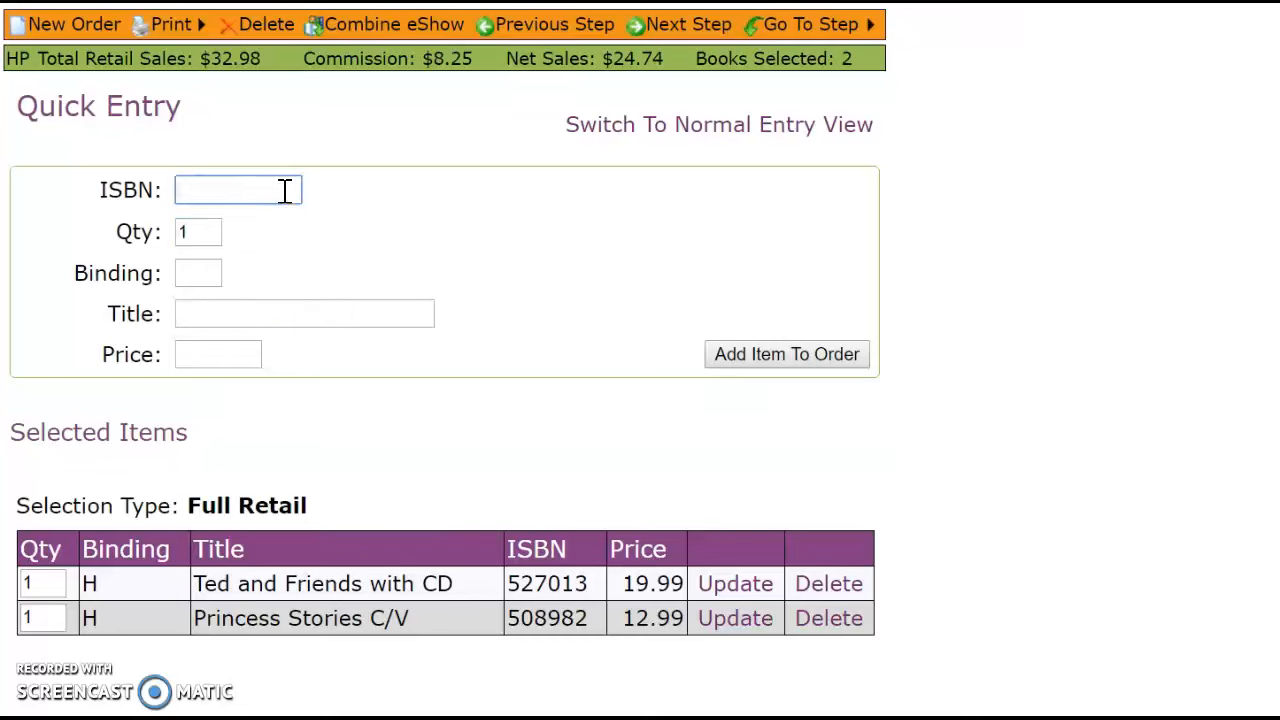
{"action": "key", "text": "Tab"}
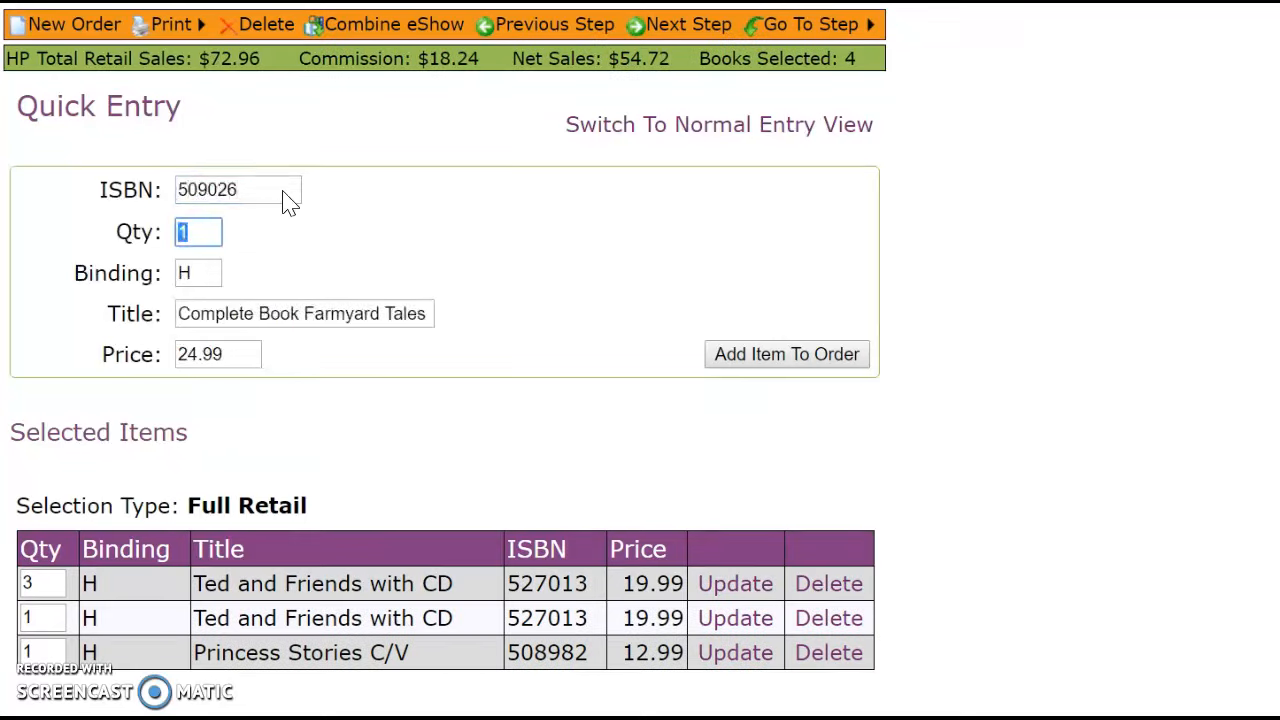
{"action": "key", "text": "Return"}
Add ISBNs 516598, 538002 and 523176: Bible Stories C/V + CD, Raccoon on the Moon, Cow Takes a Bow.
{"action": "type", "text": "516"}
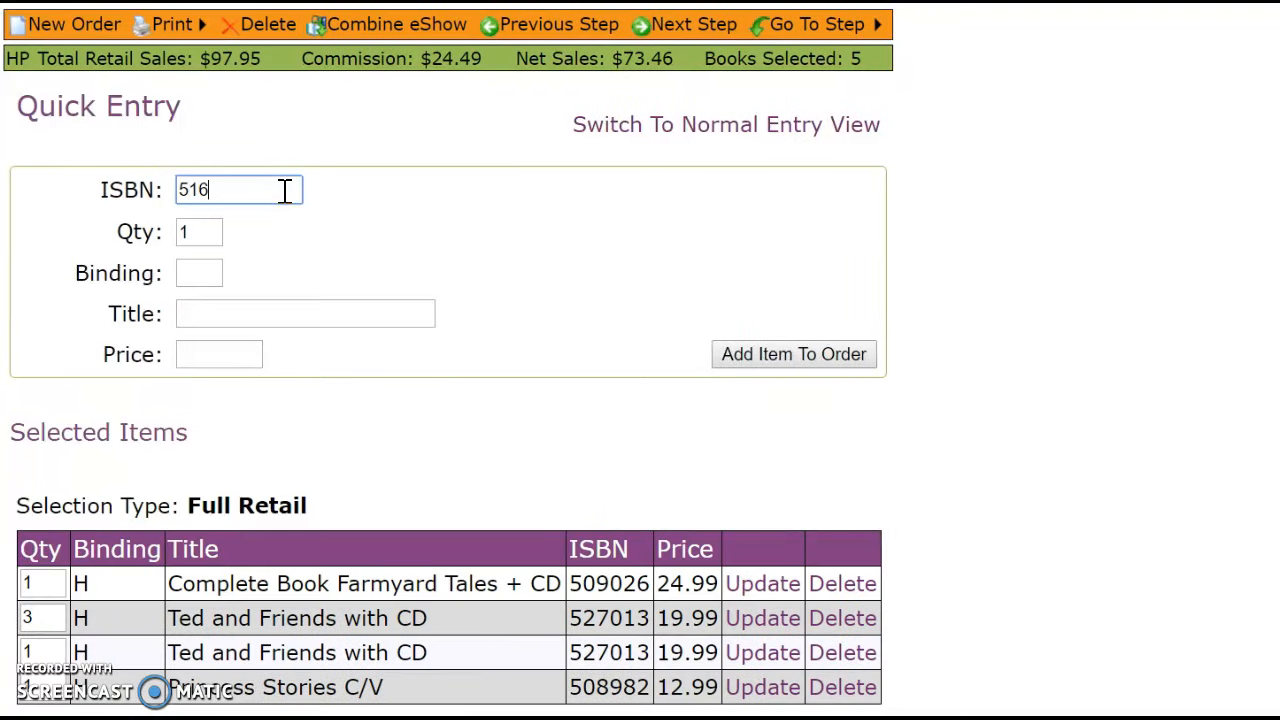
{"action": "type", "text": "598"}
{"action": "key", "text": "Tab"}
{"action": "key", "text": "Return"}
{"action": "type", "text": "53"}
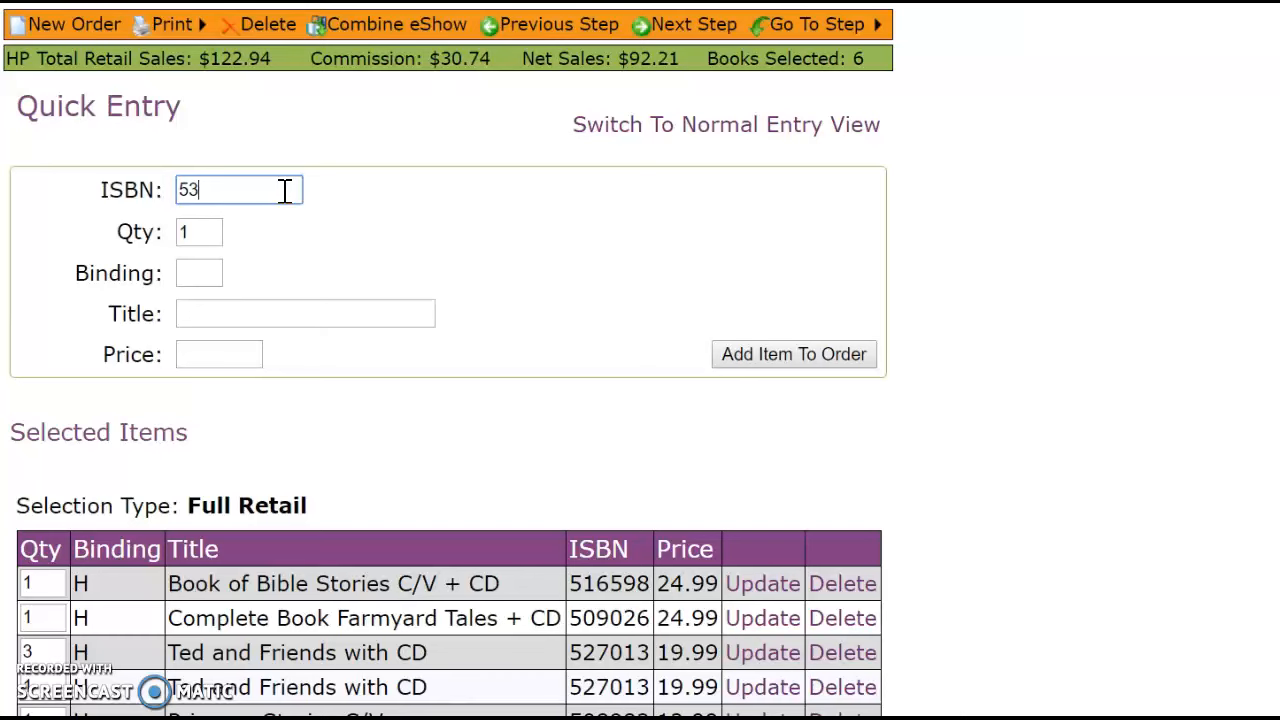
{"action": "type", "text": "8002"}
{"action": "key", "text": "Tab"}
{"action": "key", "text": "Return"}
{"action": "type", "text": "5"}
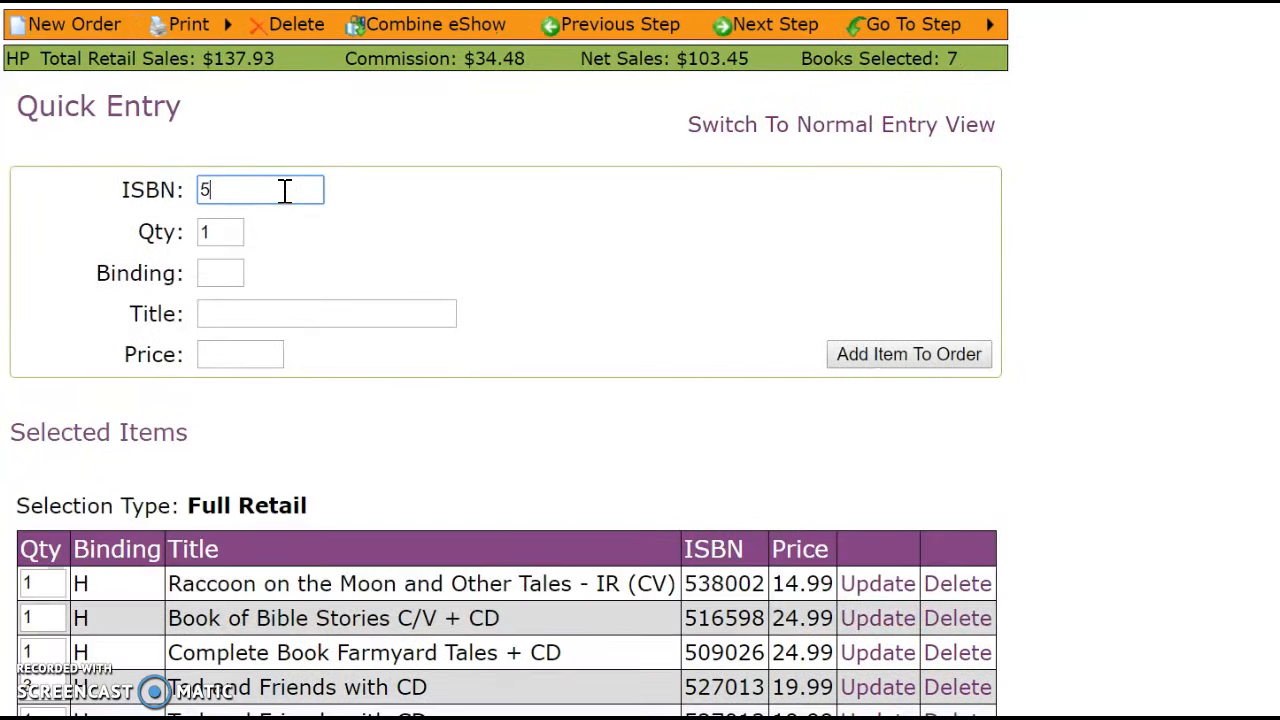
{"action": "type", "text": "23176"}
{"action": "key", "text": "Tab"}
{"action": "key", "text": "Return"}
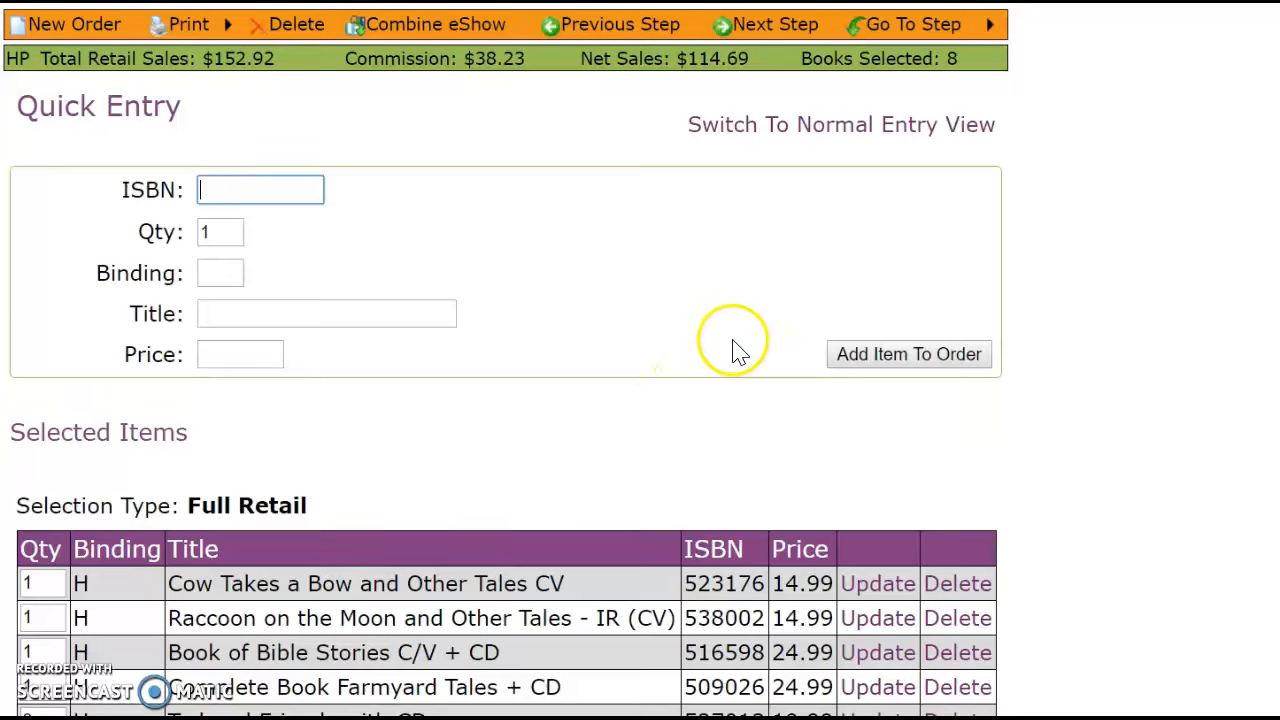
Review the order, now 8 books totalling $152.92 retail.
{"action": "scroll", "coordinate": [646, 414], "scroll_direction": "down", "scroll_amount": 2}
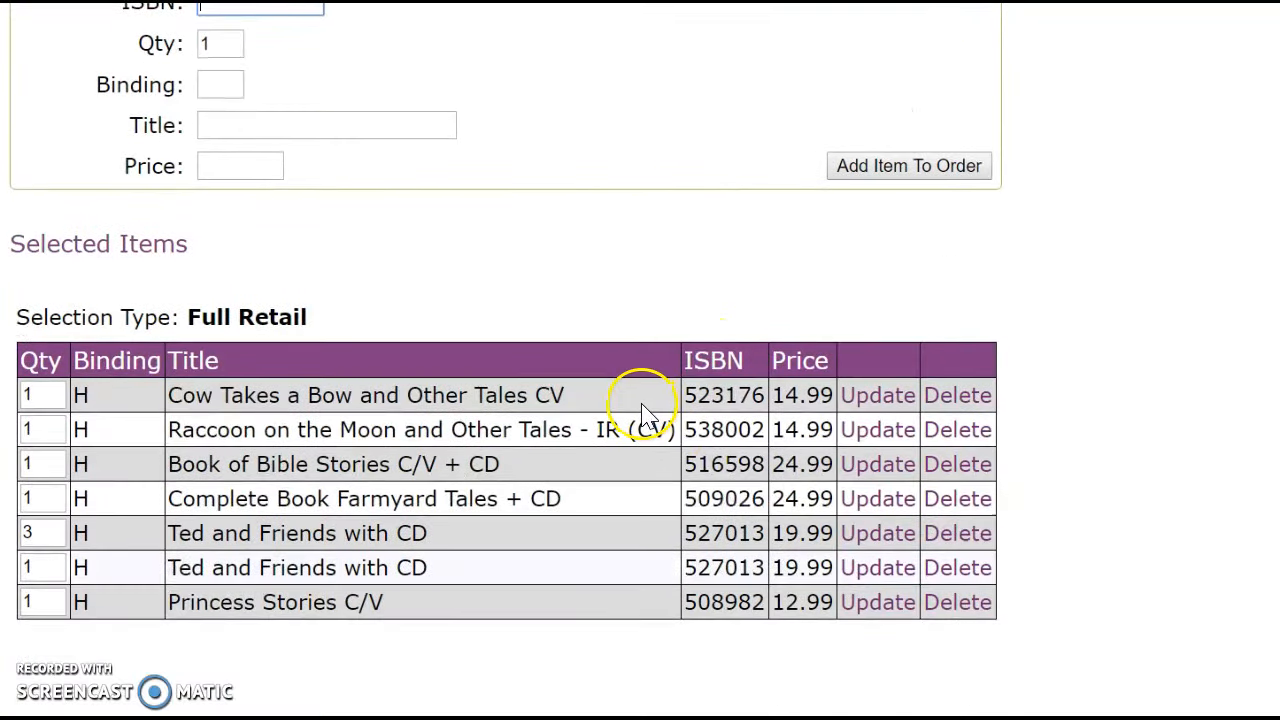
{"action": "scroll", "coordinate": [644, 416], "scroll_direction": "up", "scroll_amount": 1}
{"action": "scroll", "coordinate": [646, 418], "scroll_direction": "up", "scroll_amount": 1}
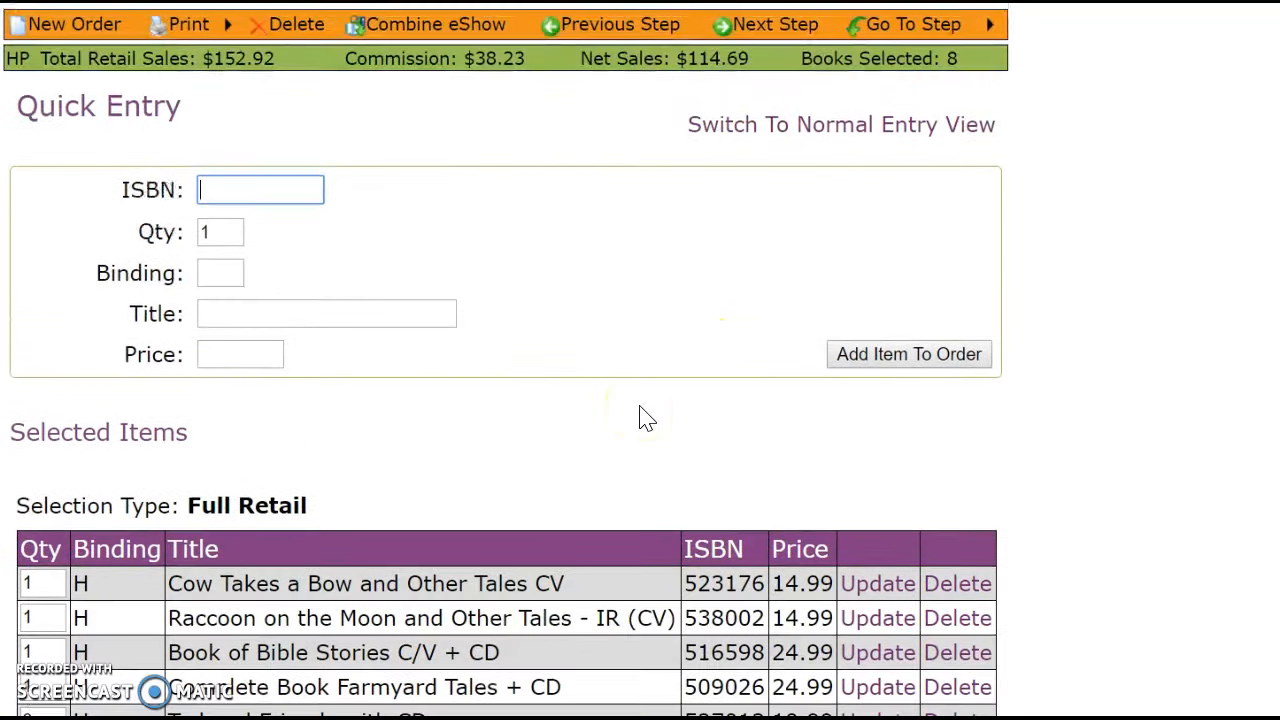
{"action": "left_click_drag", "start_coordinate": [314, 505], "coordinate": [20, 509]}
{"action": "left_click", "coordinate": [405, 479]}
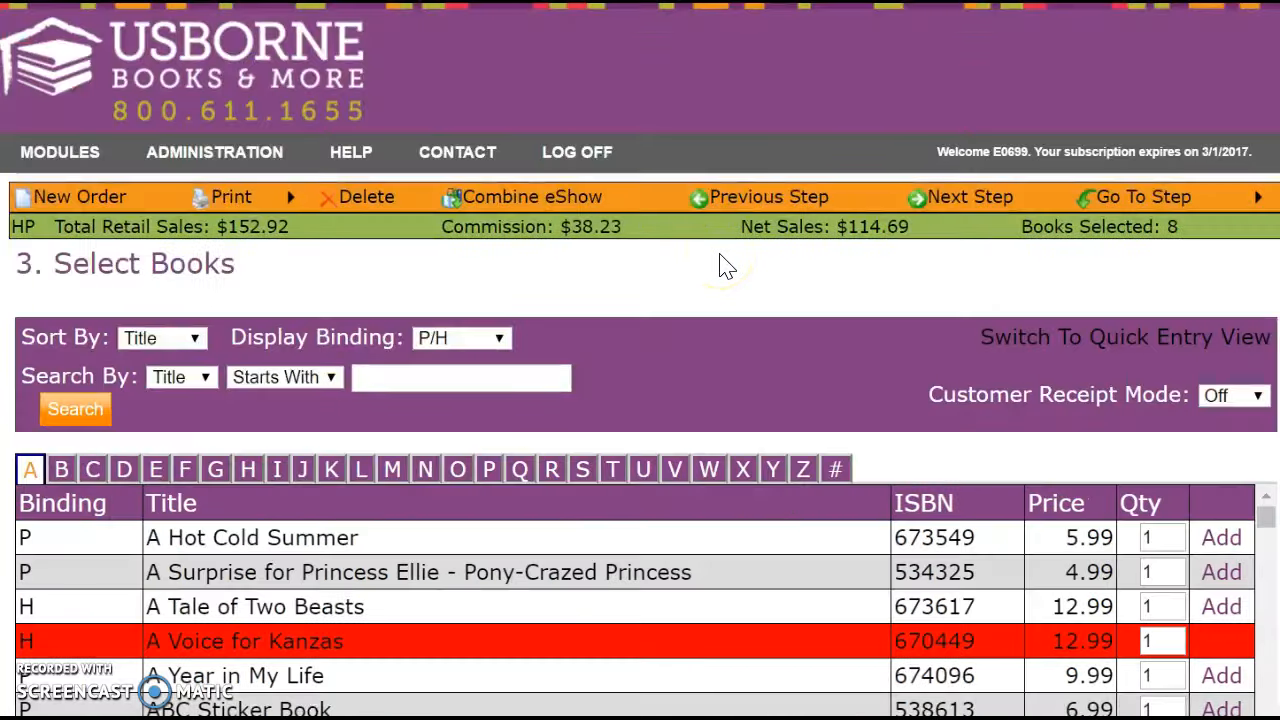
Show only Y titles and change the selection type to Free Host Rewards.
{"action": "scroll", "coordinate": [702, 344], "scroll_direction": "down", "scroll_amount": 3}
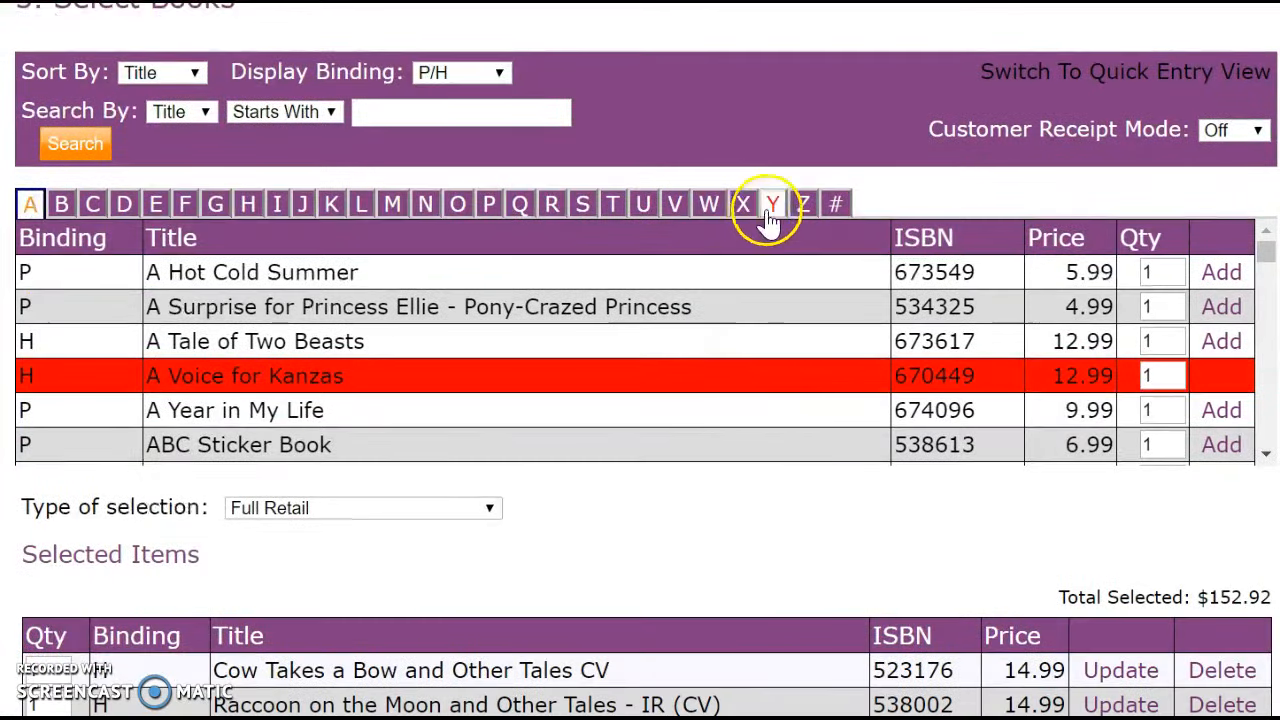
{"action": "left_click", "coordinate": [770, 205]}
{"action": "scroll", "coordinate": [677, 483], "scroll_direction": "down", "scroll_amount": 3}
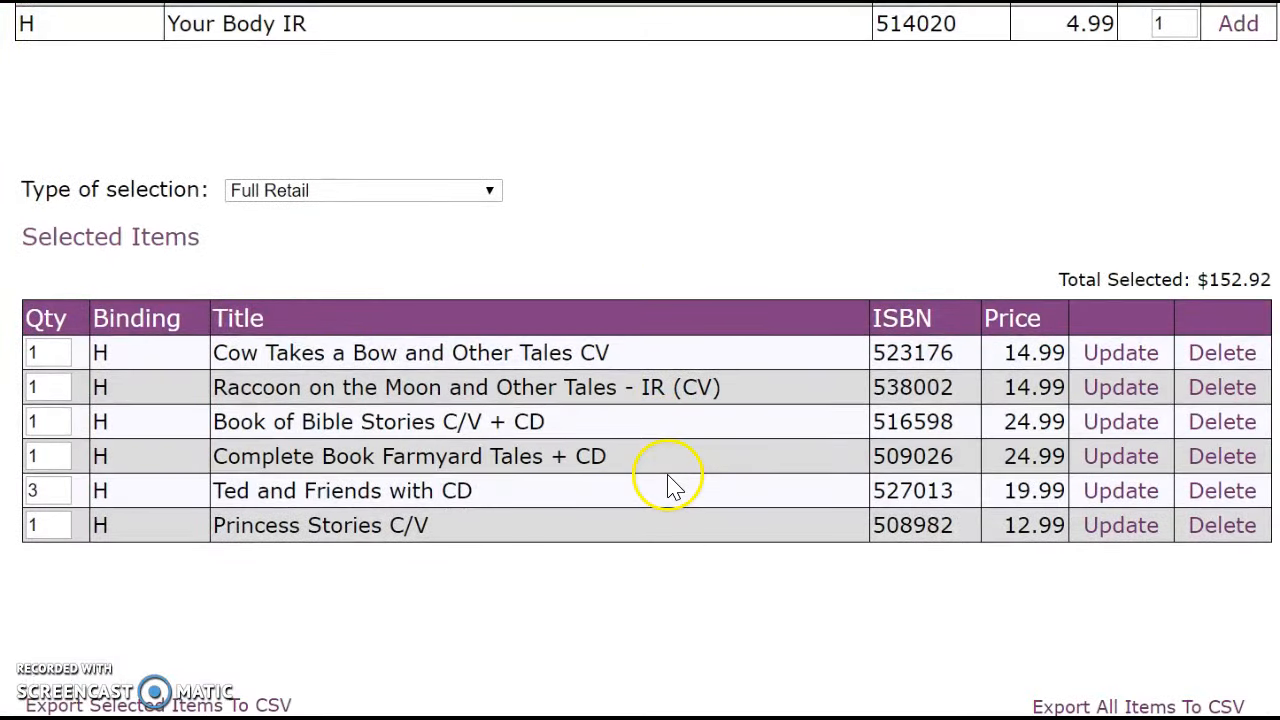
{"action": "left_click", "coordinate": [488, 191]}
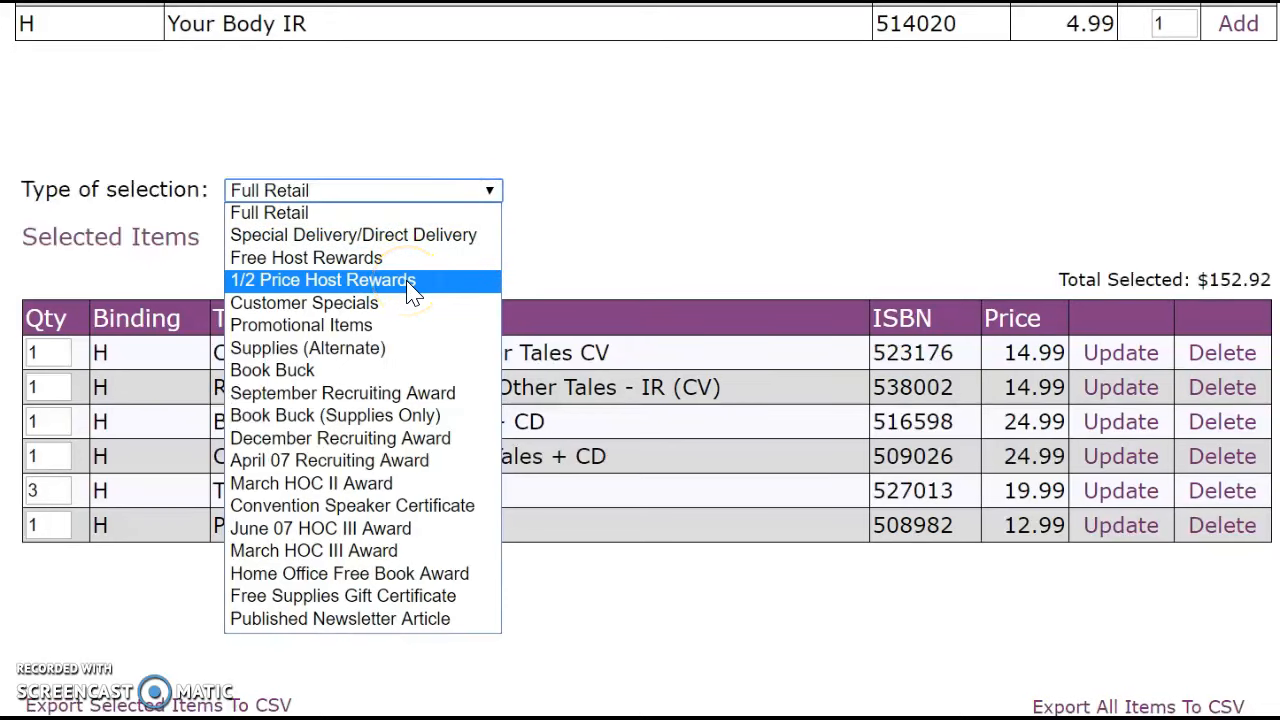
{"action": "left_click", "coordinate": [577, 257]}
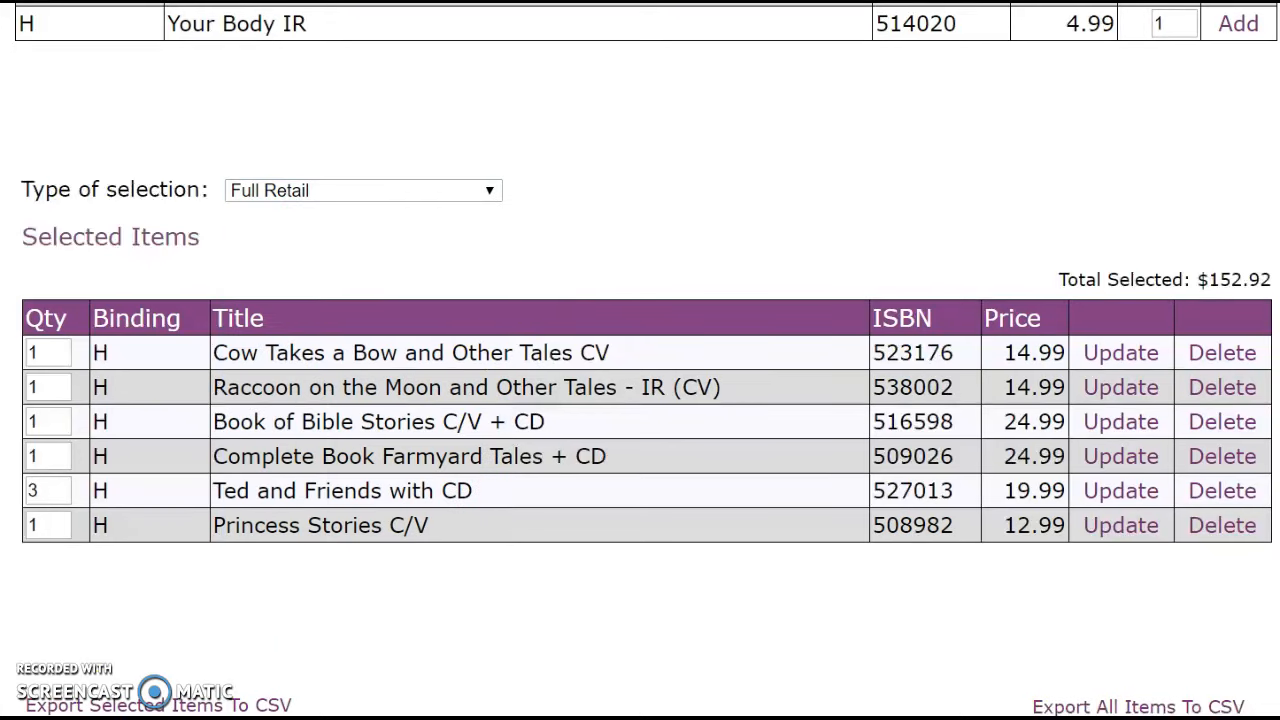
{"action": "left_click", "coordinate": [491, 198]}
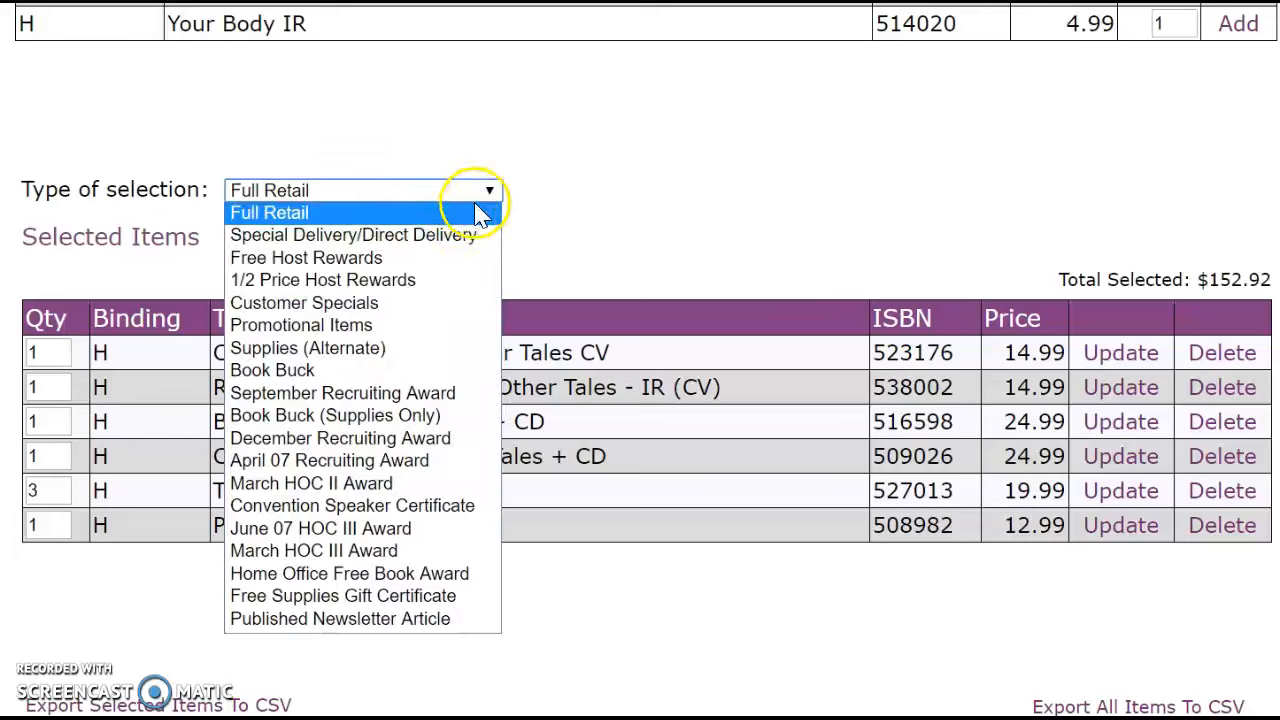
{"action": "left_click", "coordinate": [434, 256]}
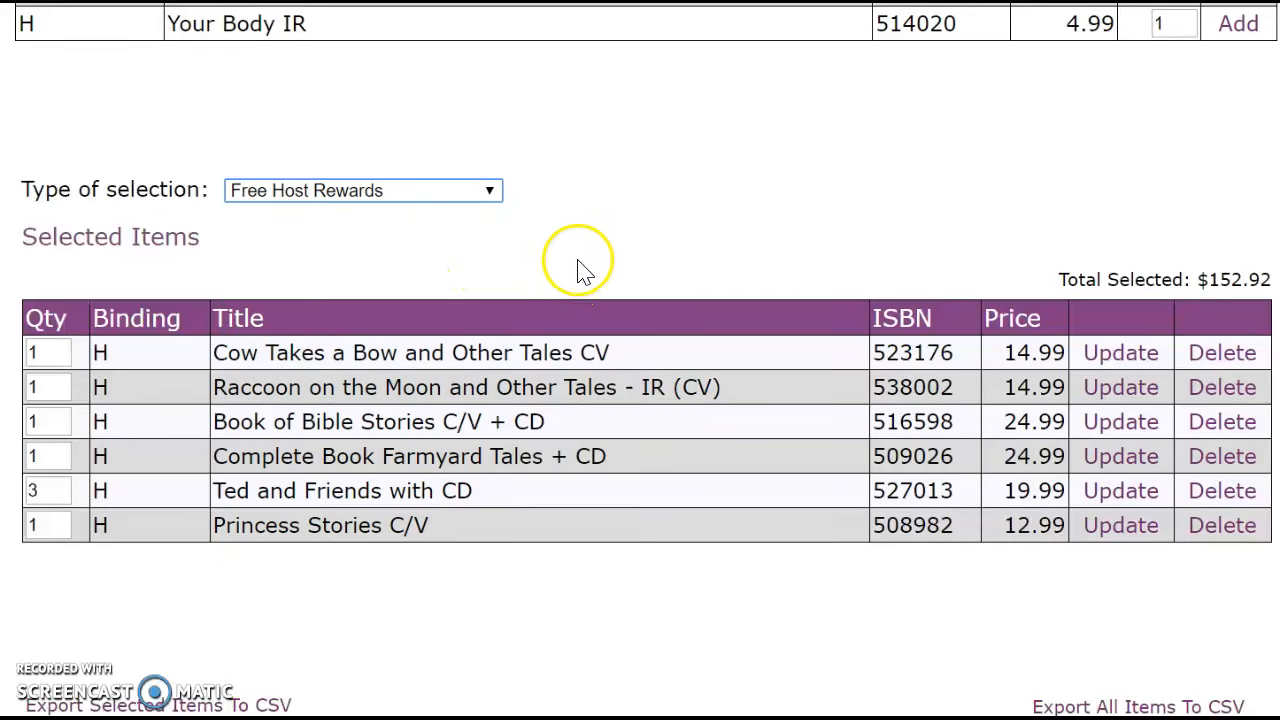
{"action": "scroll", "coordinate": [690, 290], "scroll_direction": "up", "scroll_amount": 5}
{"action": "scroll", "coordinate": [687, 290], "scroll_direction": "up", "scroll_amount": 1}
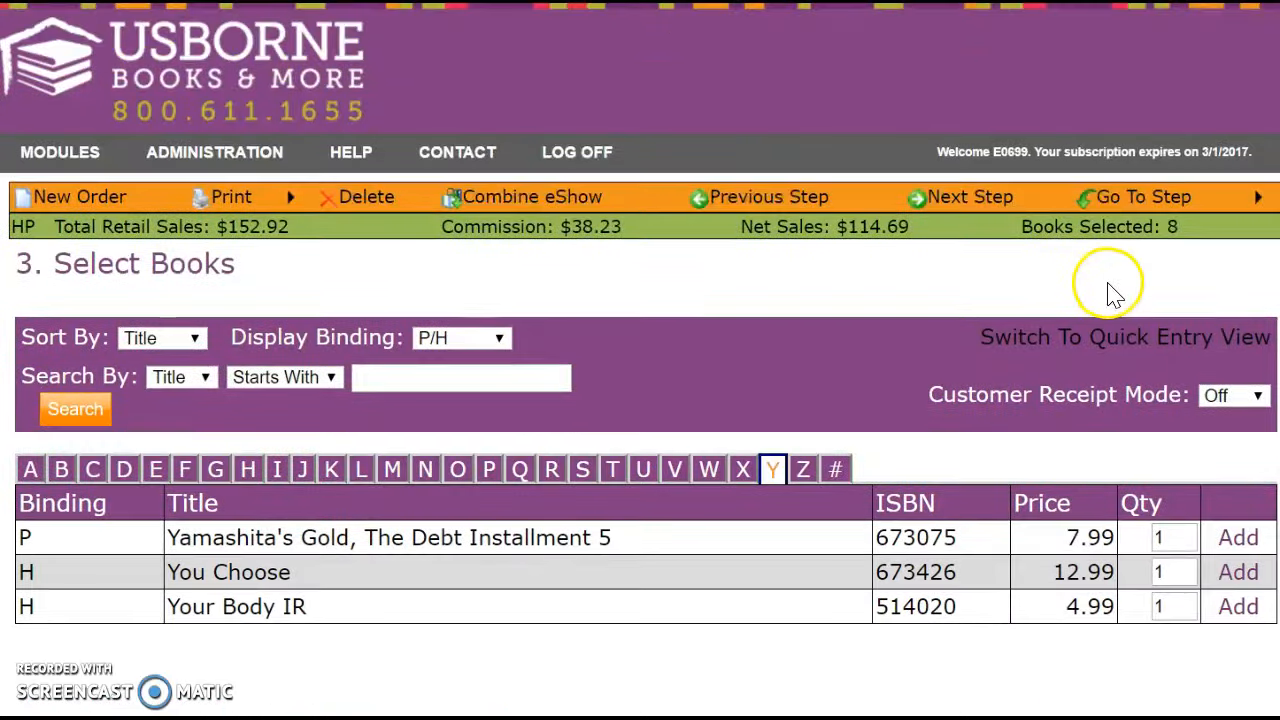
Check the Free Host Rewards selection in Quick Entry, then return to Normal Entry with 9 books at $119.91.
{"action": "left_click", "coordinate": [1102, 344]}
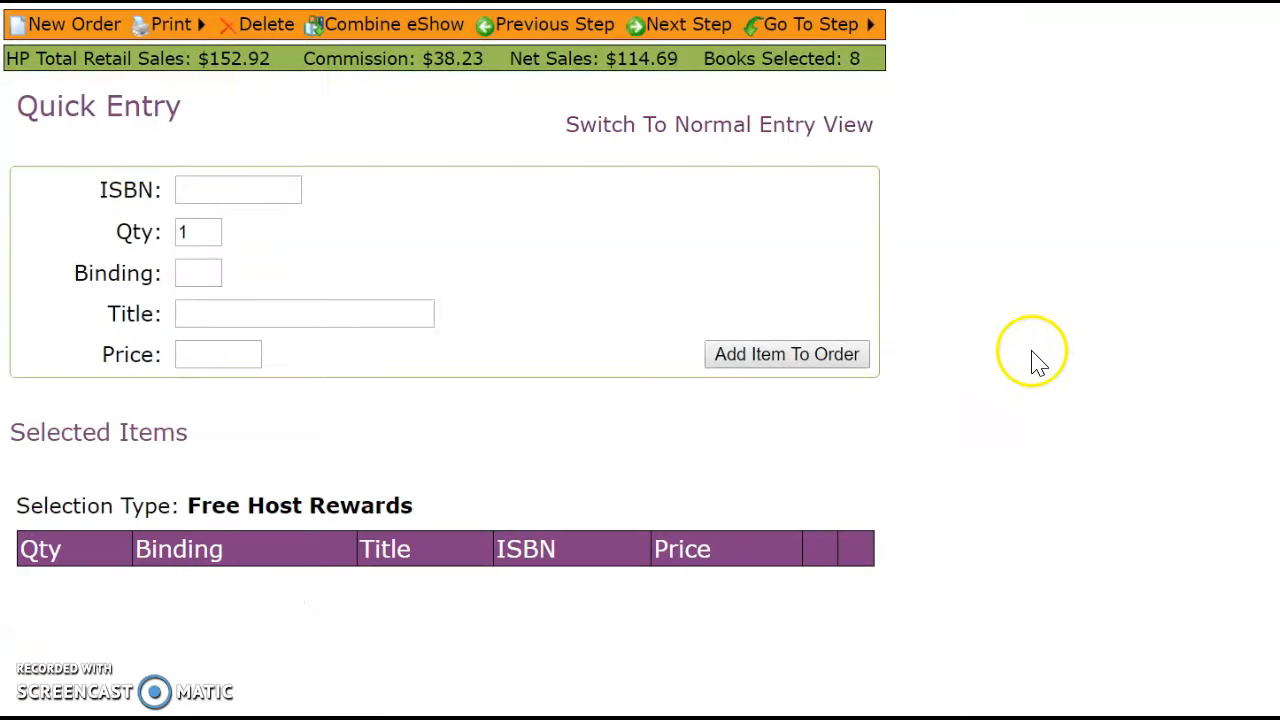
{"action": "left_click_drag", "start_coordinate": [414, 506], "coordinate": [185, 506]}
{"action": "left_click", "coordinate": [553, 607]}
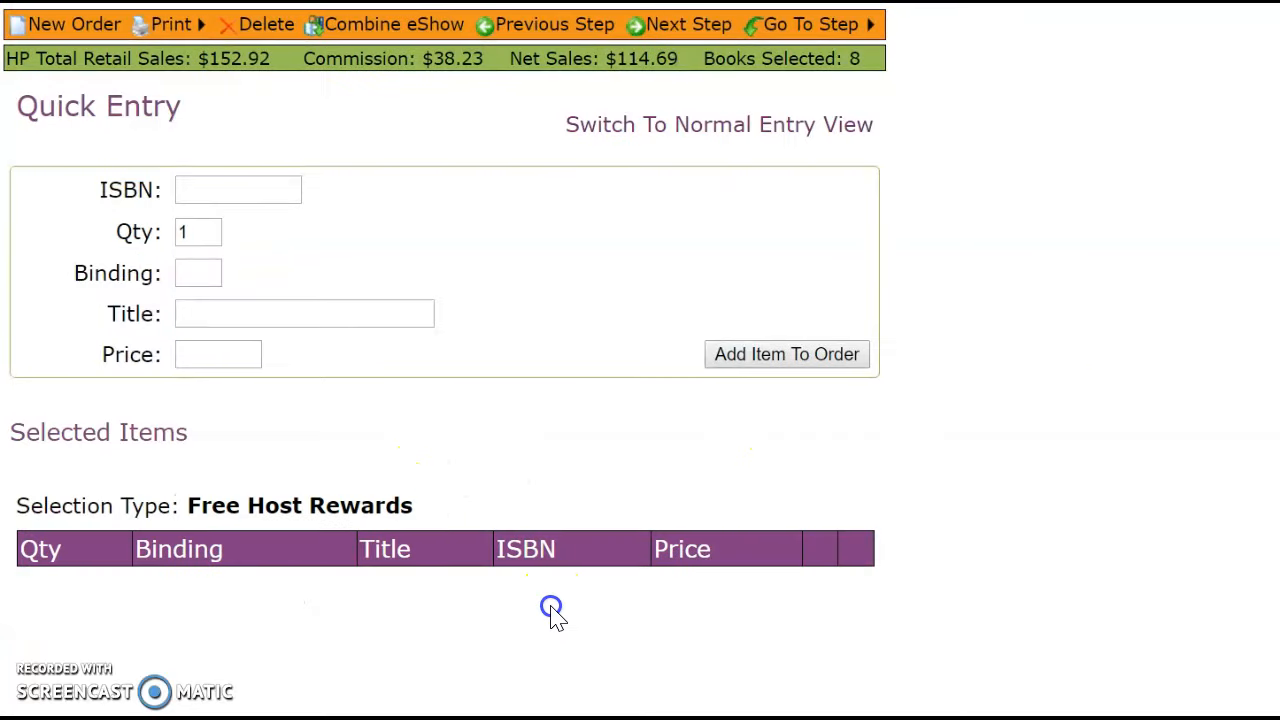
{"action": "left_click", "coordinate": [776, 131]}
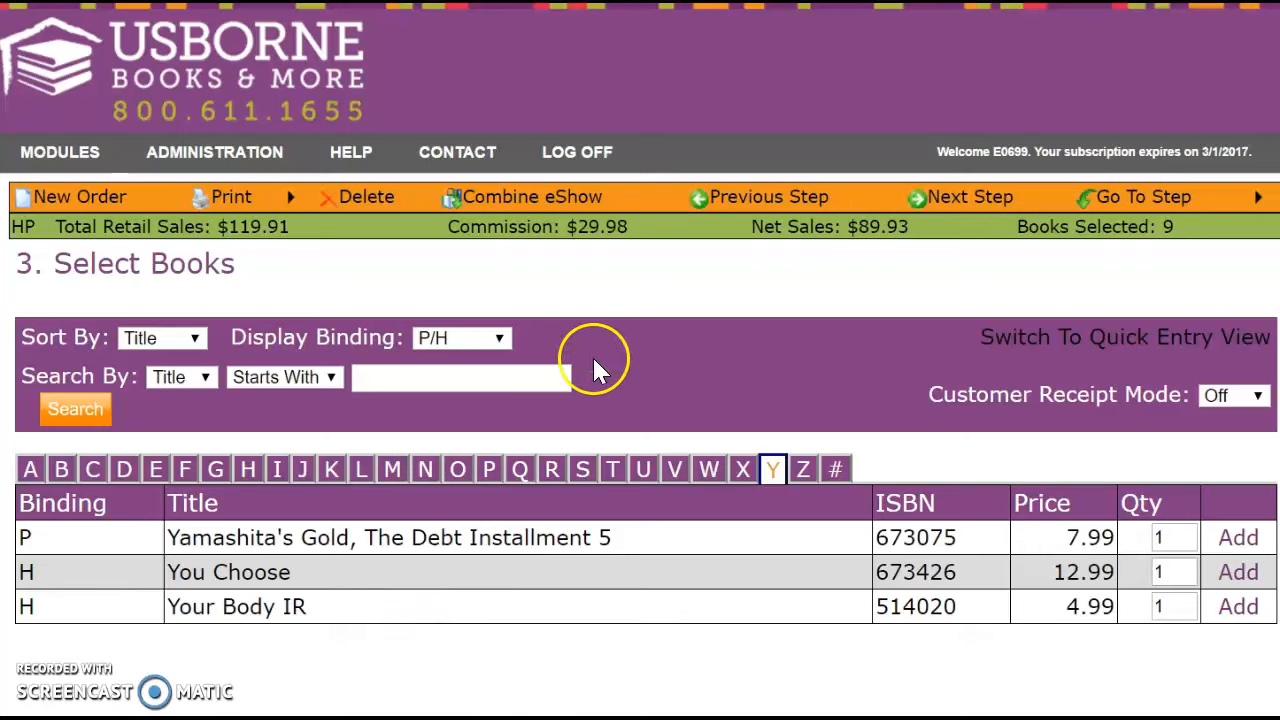
Combine the first listed eShow with this order.
{"action": "left_click", "coordinate": [540, 200]}
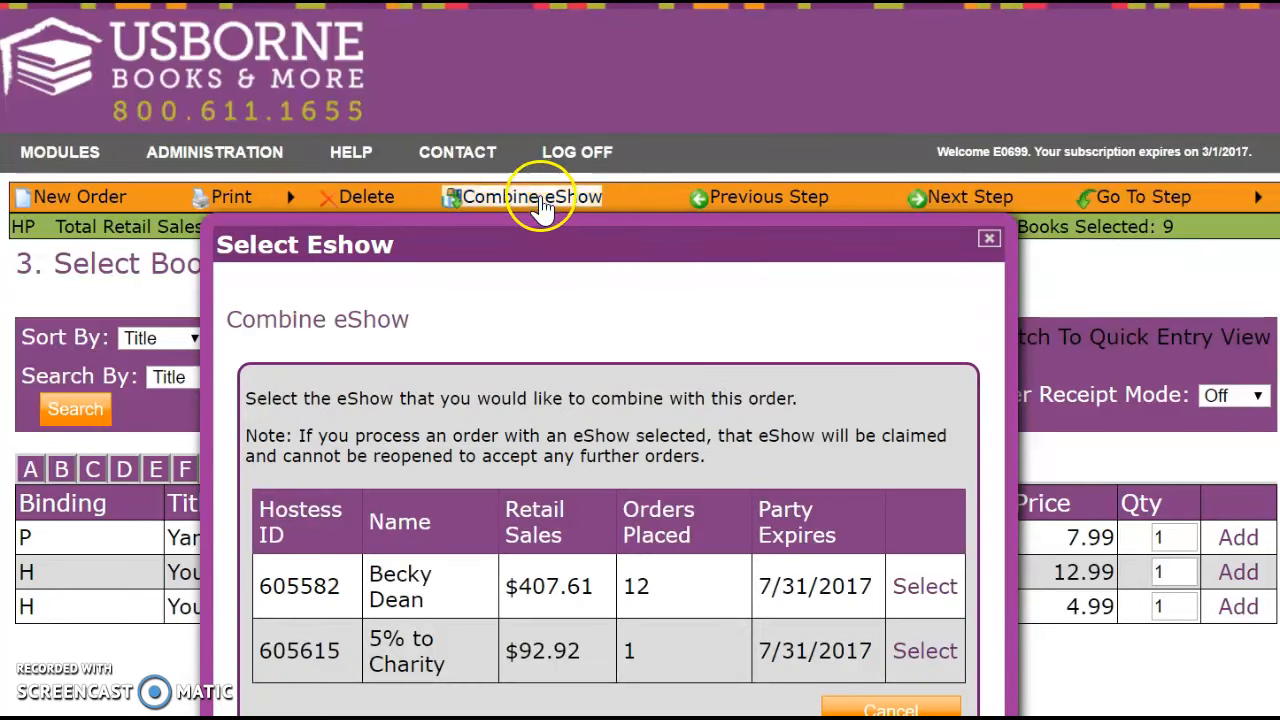
{"action": "left_click", "coordinate": [925, 598]}
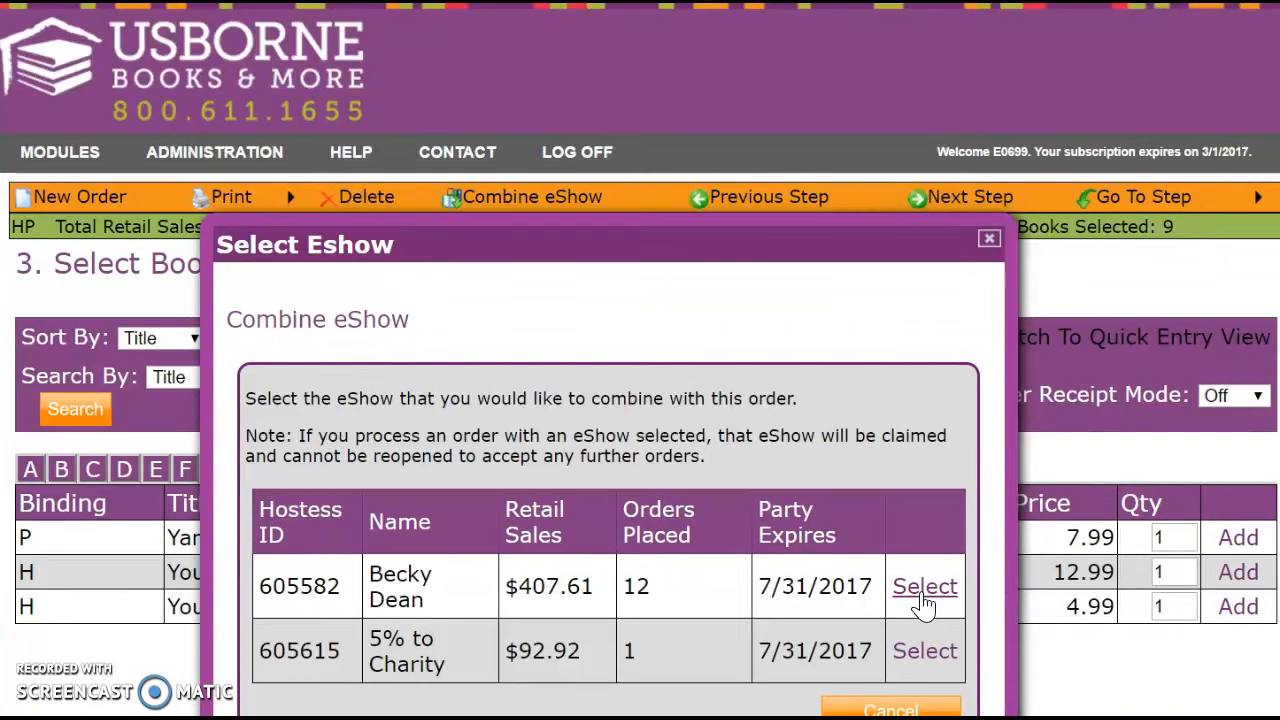
{"action": "left_click", "coordinate": [922, 588]}
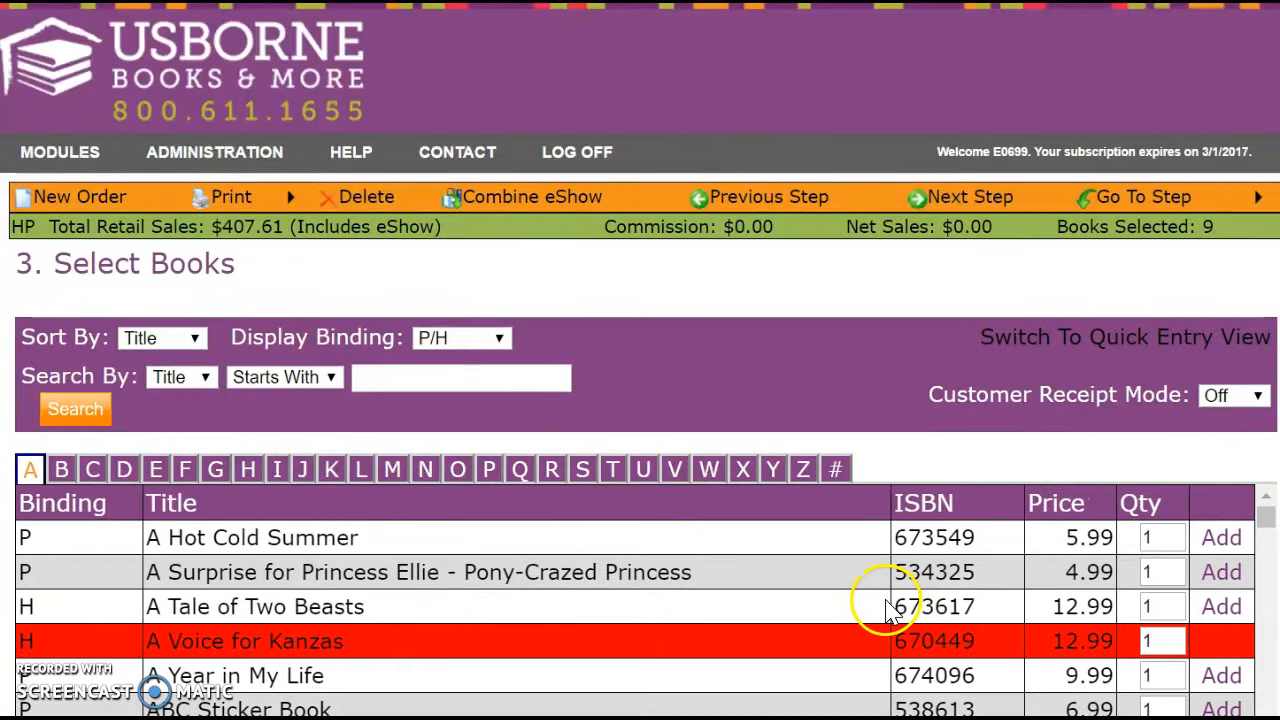
Filter titles starting with Y, then close the eShow window to return to Select Books.
{"action": "left_click", "coordinate": [775, 470]}
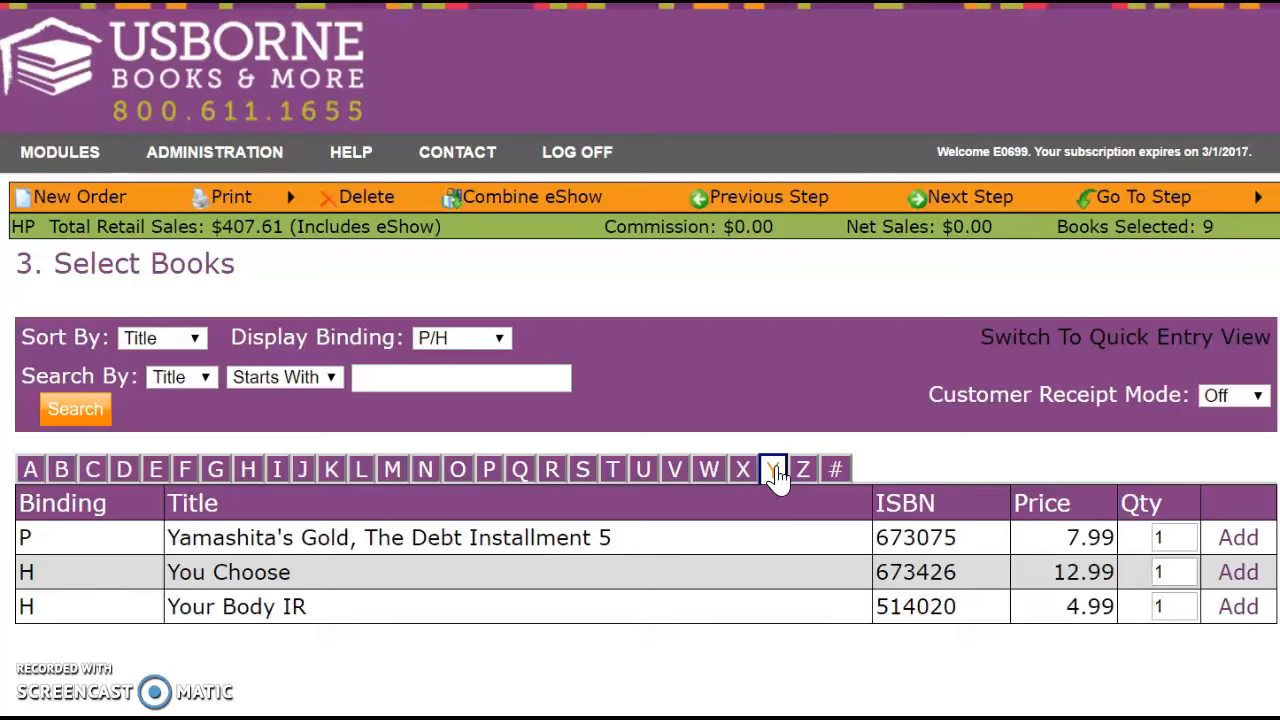
{"action": "left_click", "coordinate": [774, 470]}
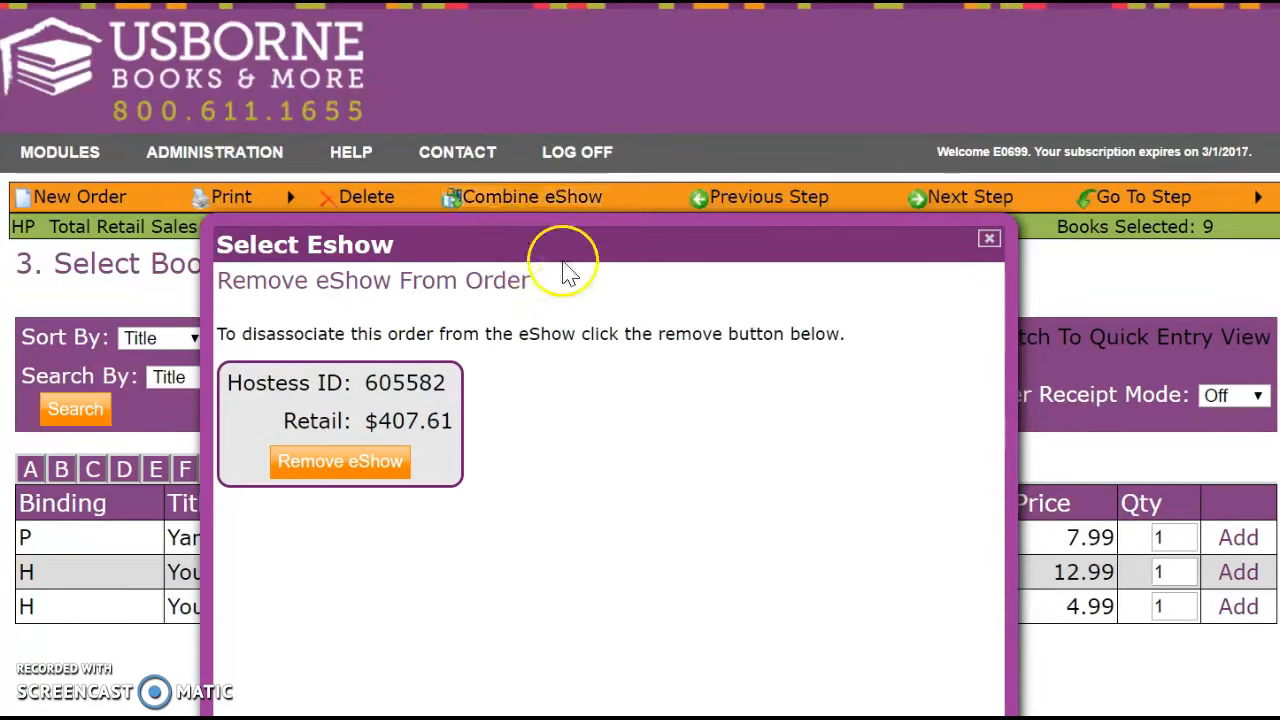
{"action": "left_click", "coordinate": [986, 241]}
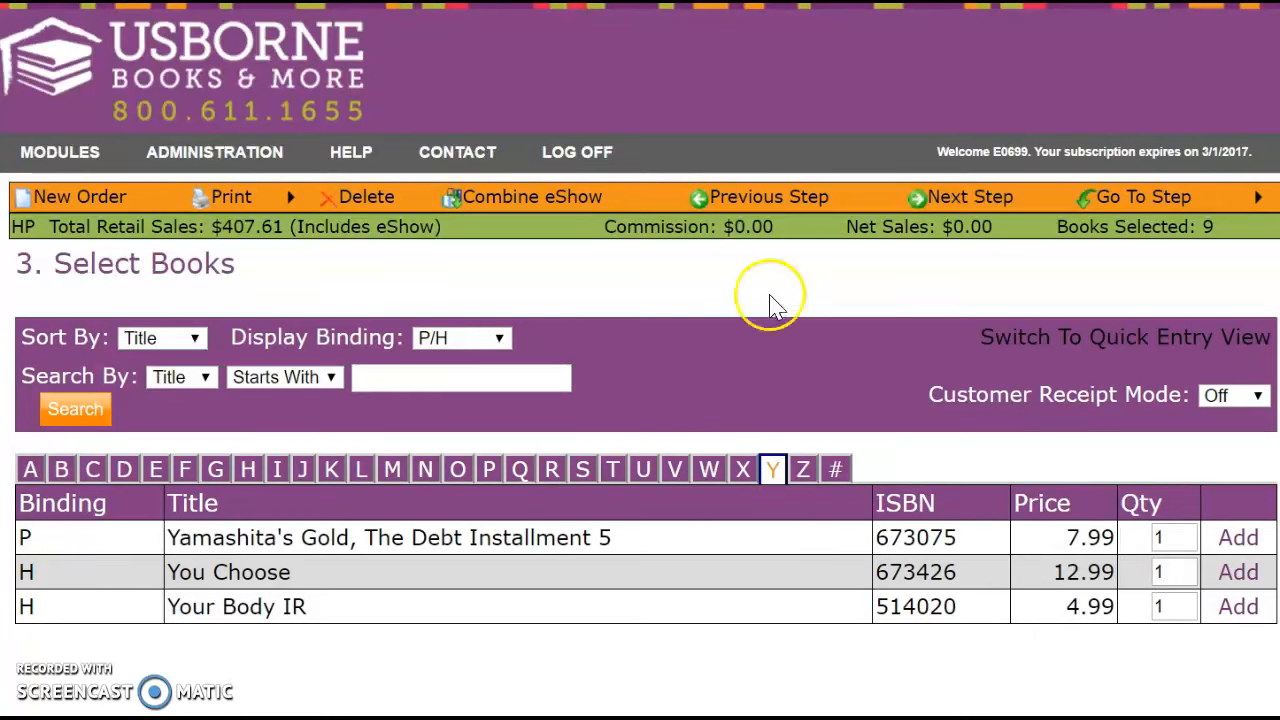
Set the type of selection to Free Host Rewards.
{"action": "scroll", "coordinate": [694, 589], "scroll_direction": "down", "scroll_amount": 3}
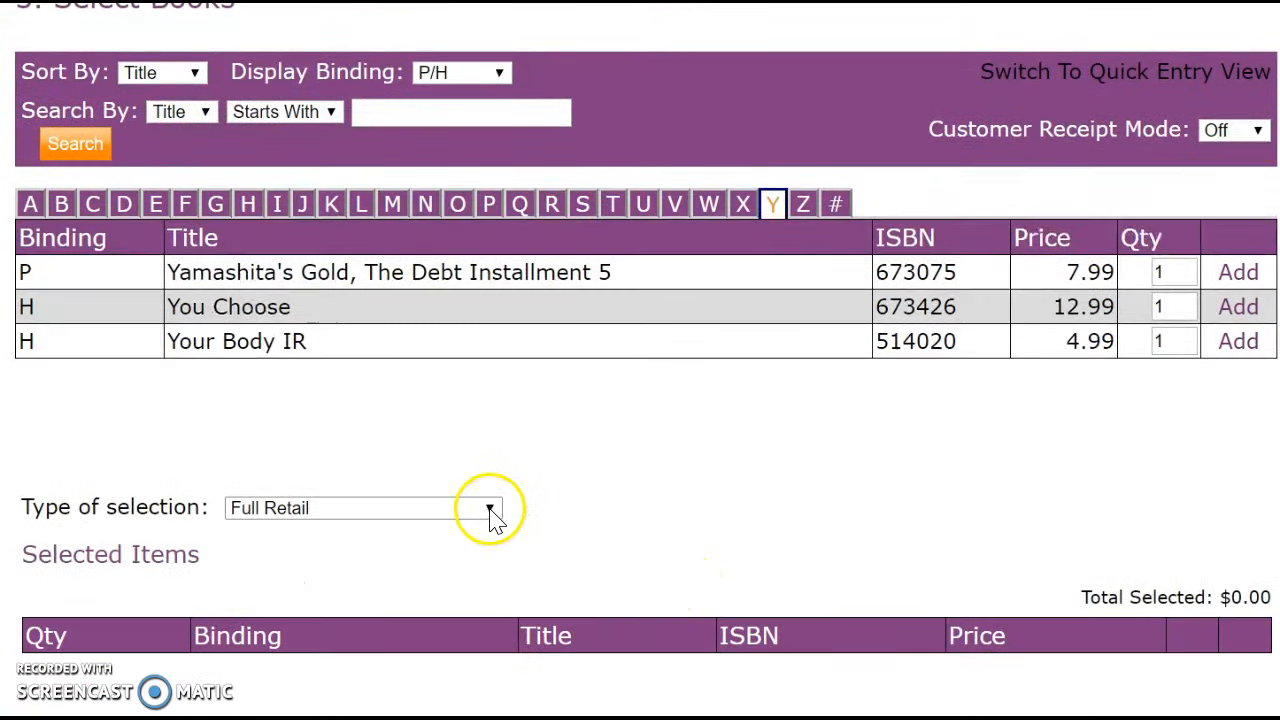
{"action": "left_click", "coordinate": [489, 510]}
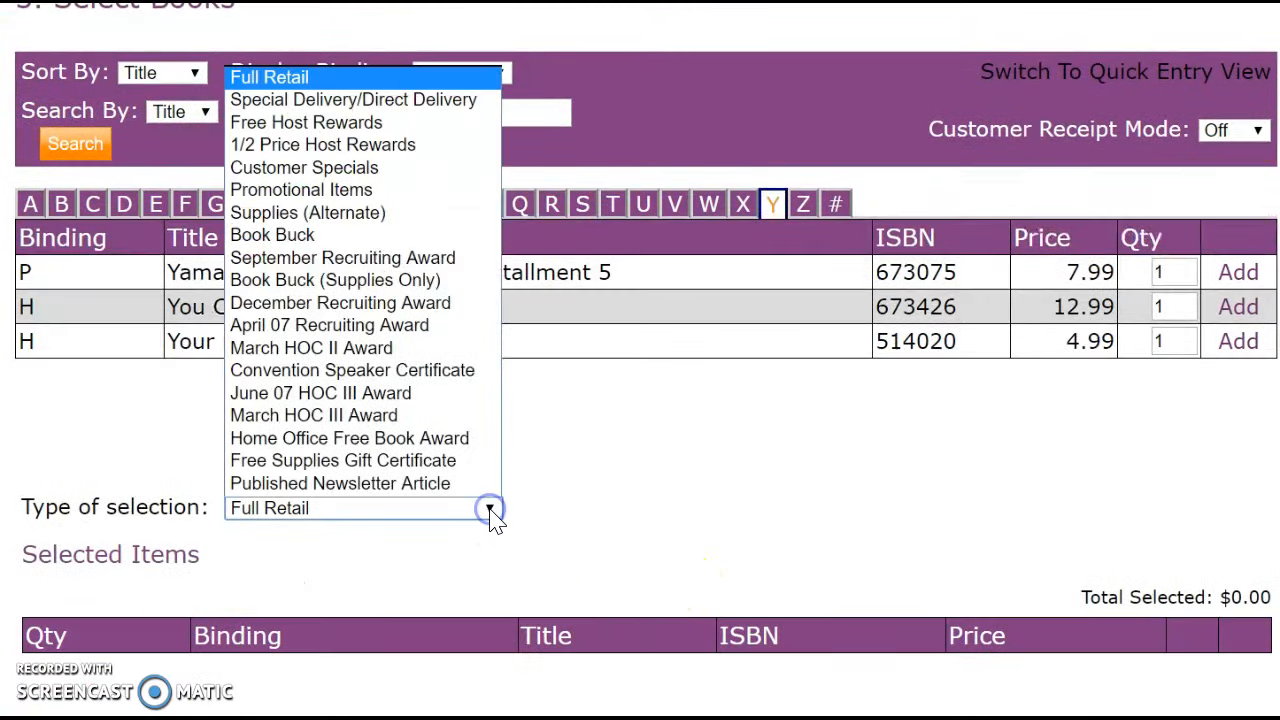
{"action": "left_click", "coordinate": [386, 125]}
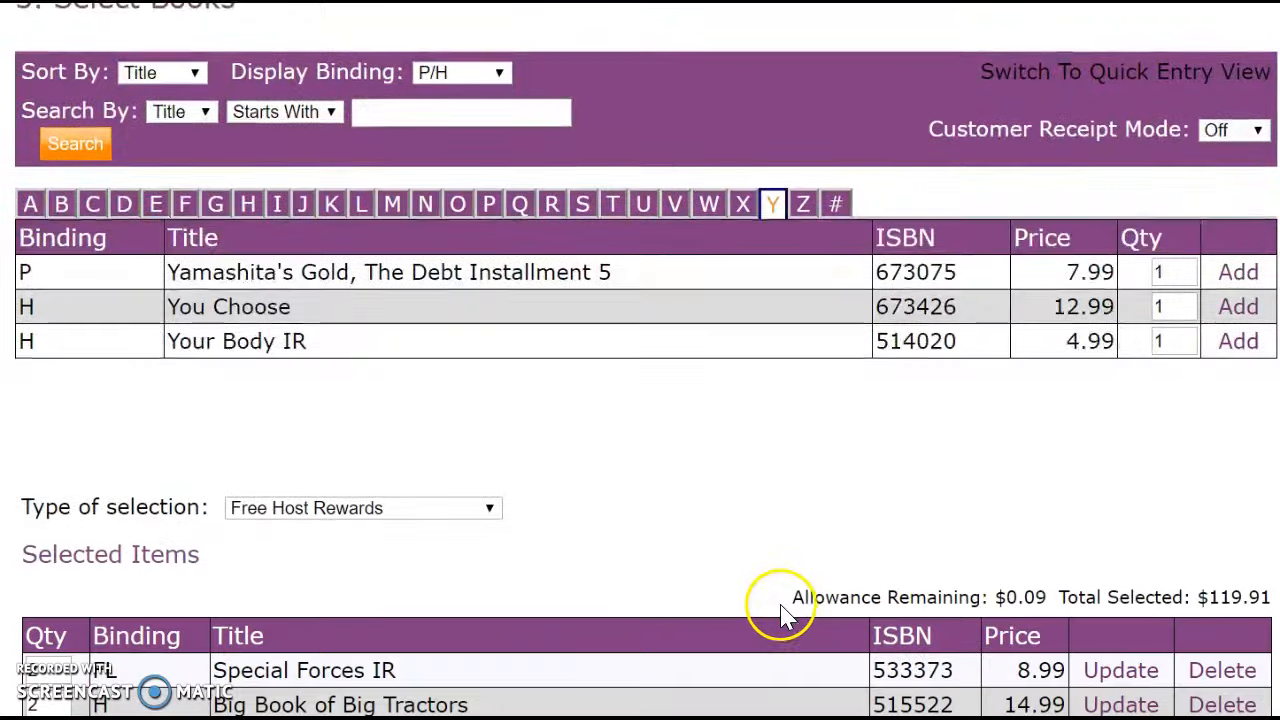
Check that $0.09 of host rewards allowance remains.
{"action": "scroll", "coordinate": [783, 612], "scroll_direction": "down", "scroll_amount": 3}
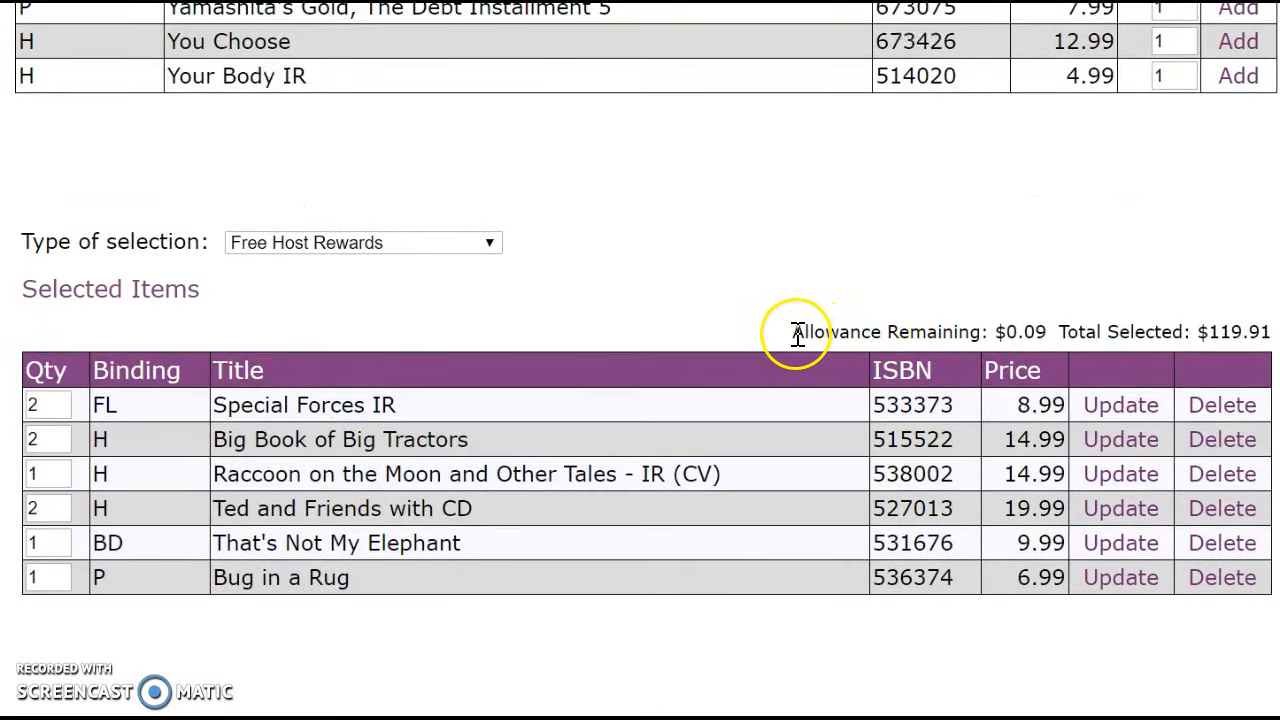
{"action": "left_click_drag", "start_coordinate": [797, 334], "coordinate": [1050, 332]}
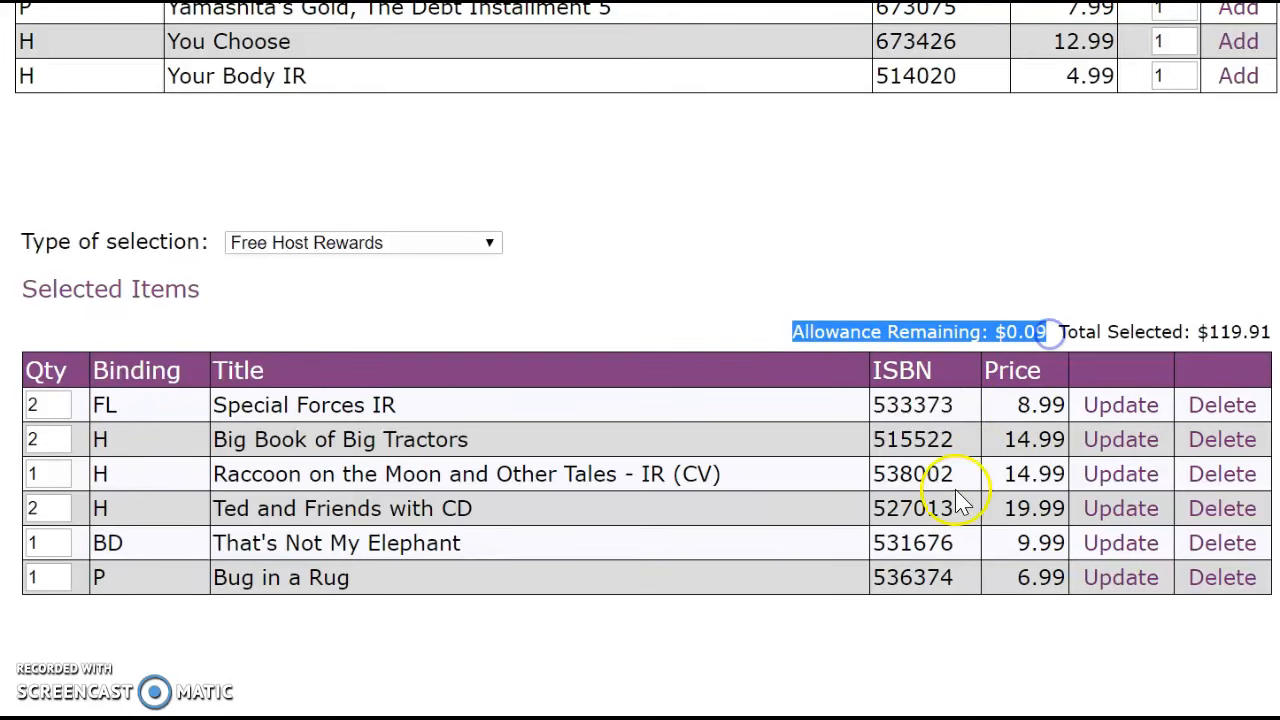
{"action": "left_click", "coordinate": [717, 680]}
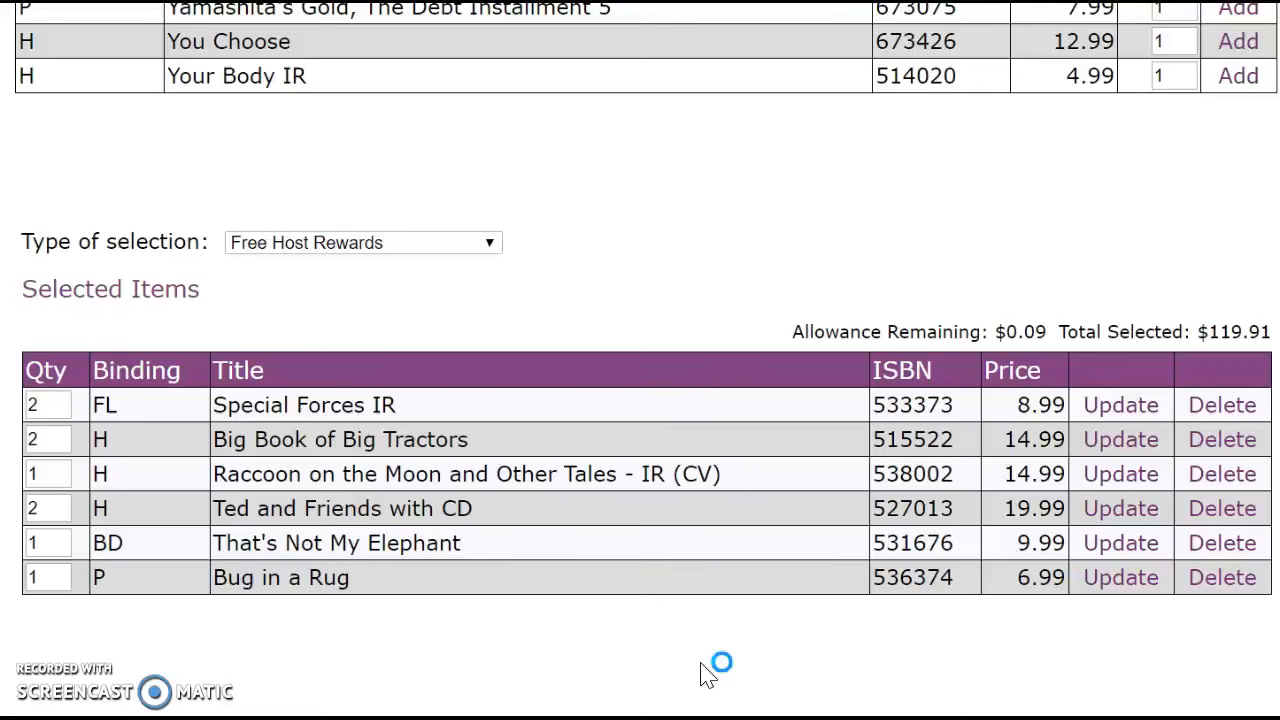
{"action": "scroll", "coordinate": [703, 675], "scroll_direction": "up", "scroll_amount": 3}
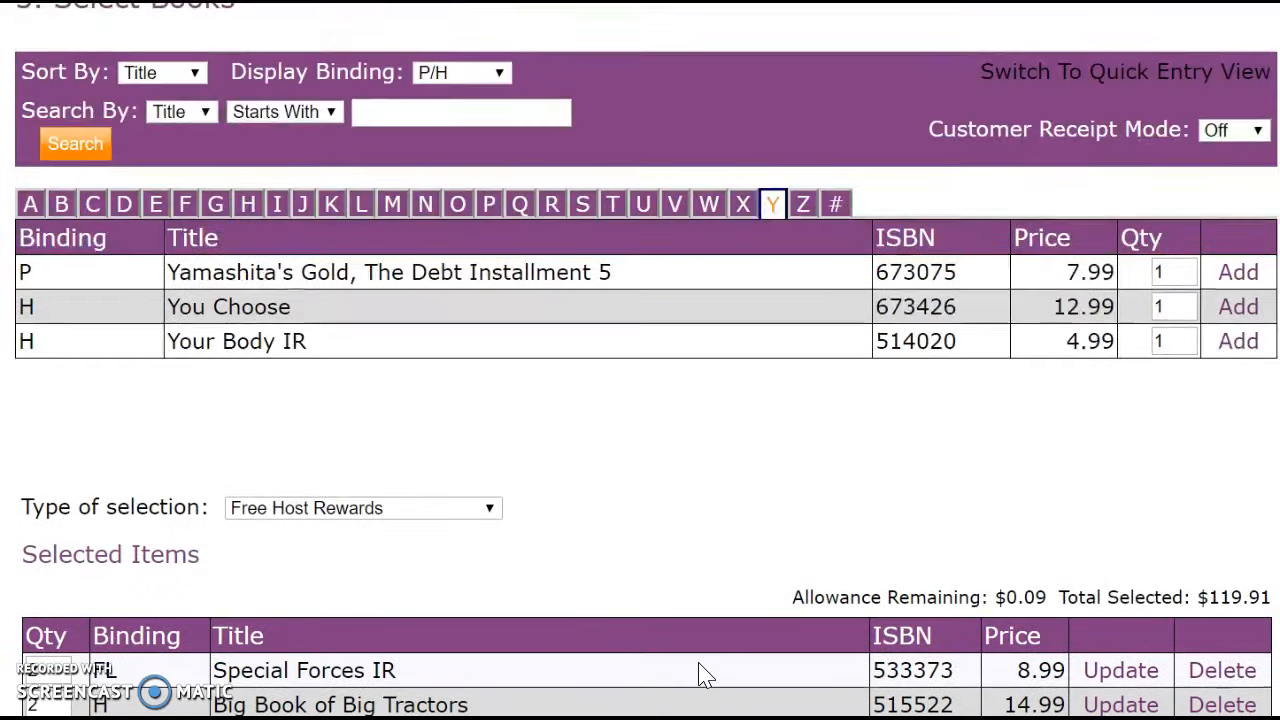
{"action": "scroll", "coordinate": [703, 675], "scroll_direction": "up", "scroll_amount": 1}
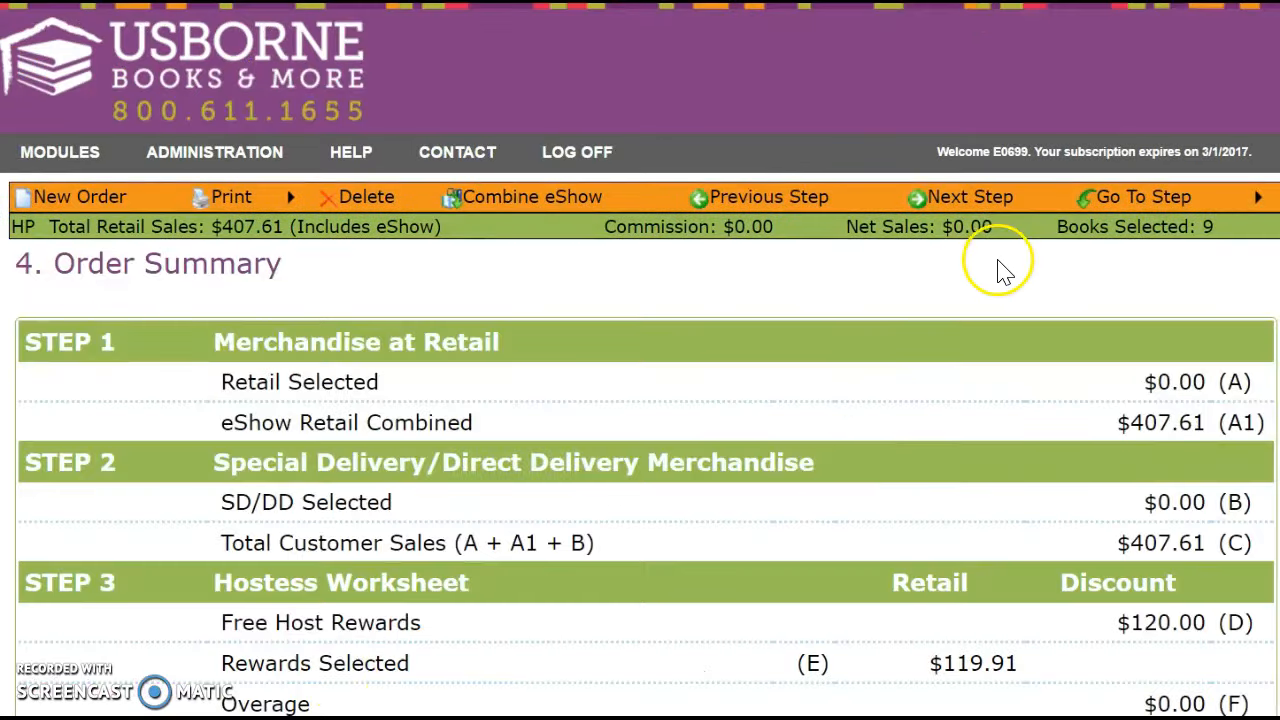
{"action": "mouse_move", "coordinate": [1145, 200]}
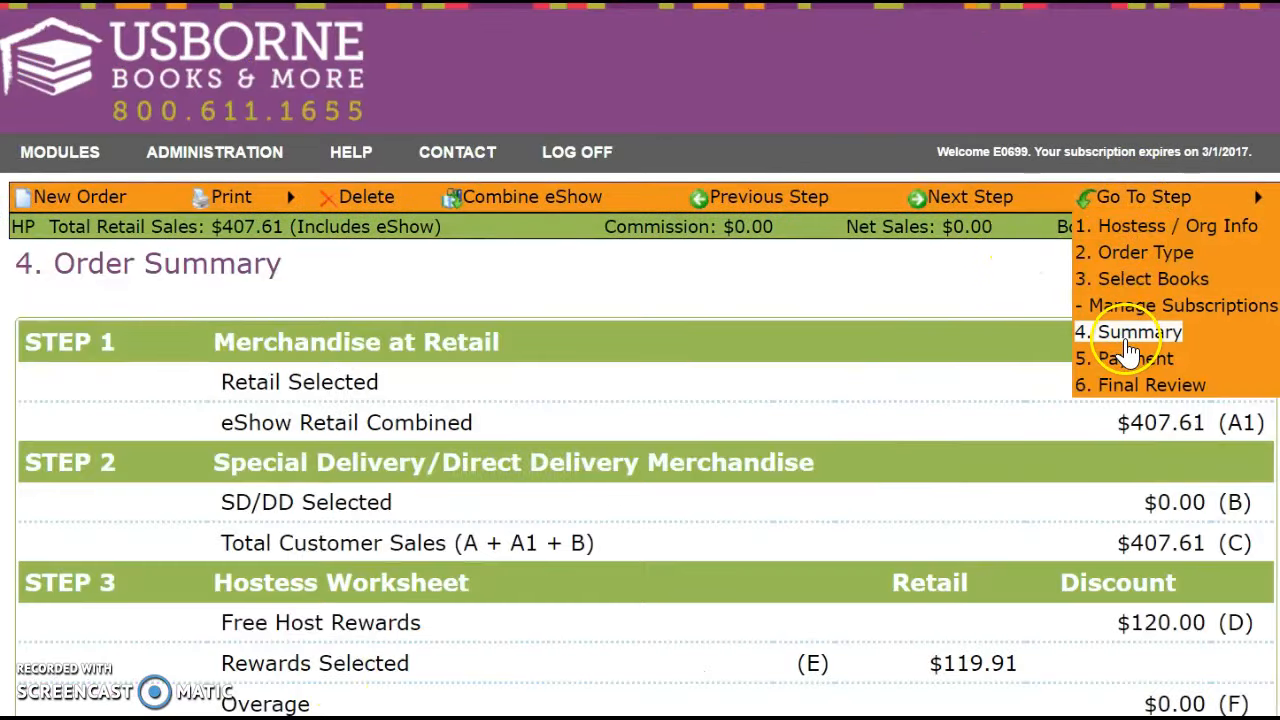
{"action": "scroll", "coordinate": [875, 525], "scroll_direction": "down", "scroll_amount": 8}
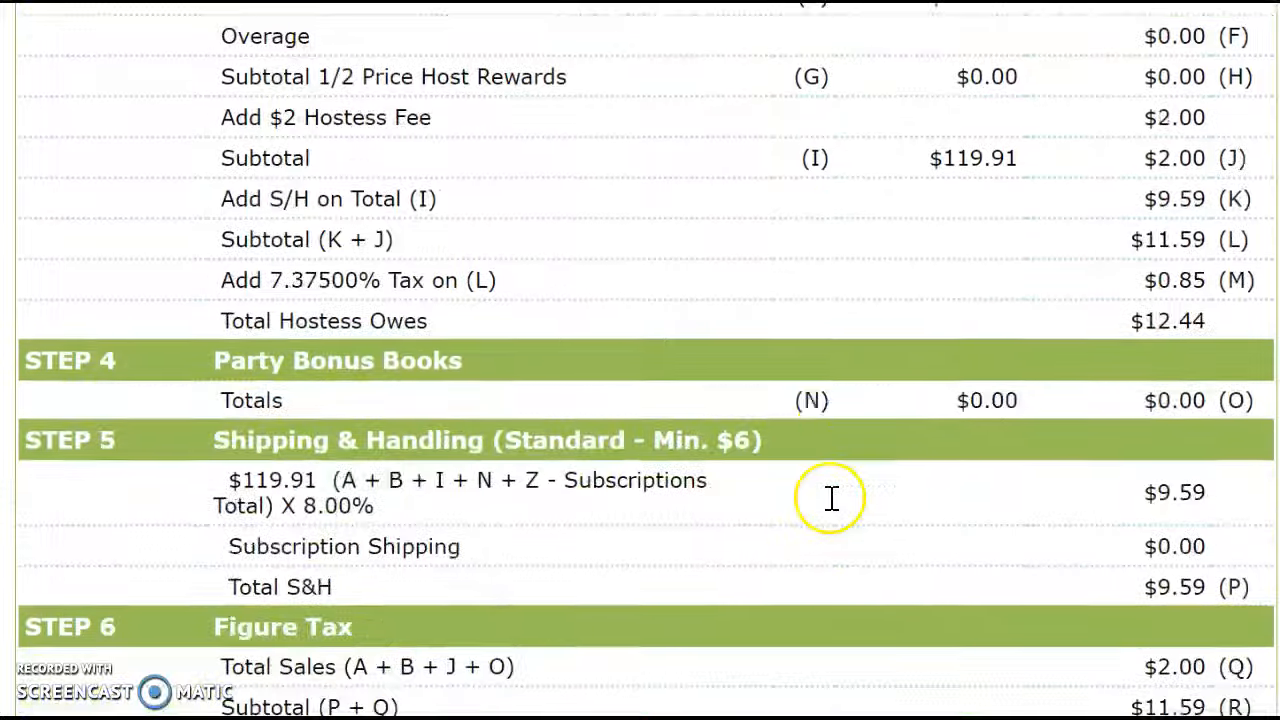
{"action": "scroll", "coordinate": [830, 500], "scroll_direction": "down", "scroll_amount": 4}
{"action": "scroll", "coordinate": [829, 500], "scroll_direction": "up", "scroll_amount": 12}
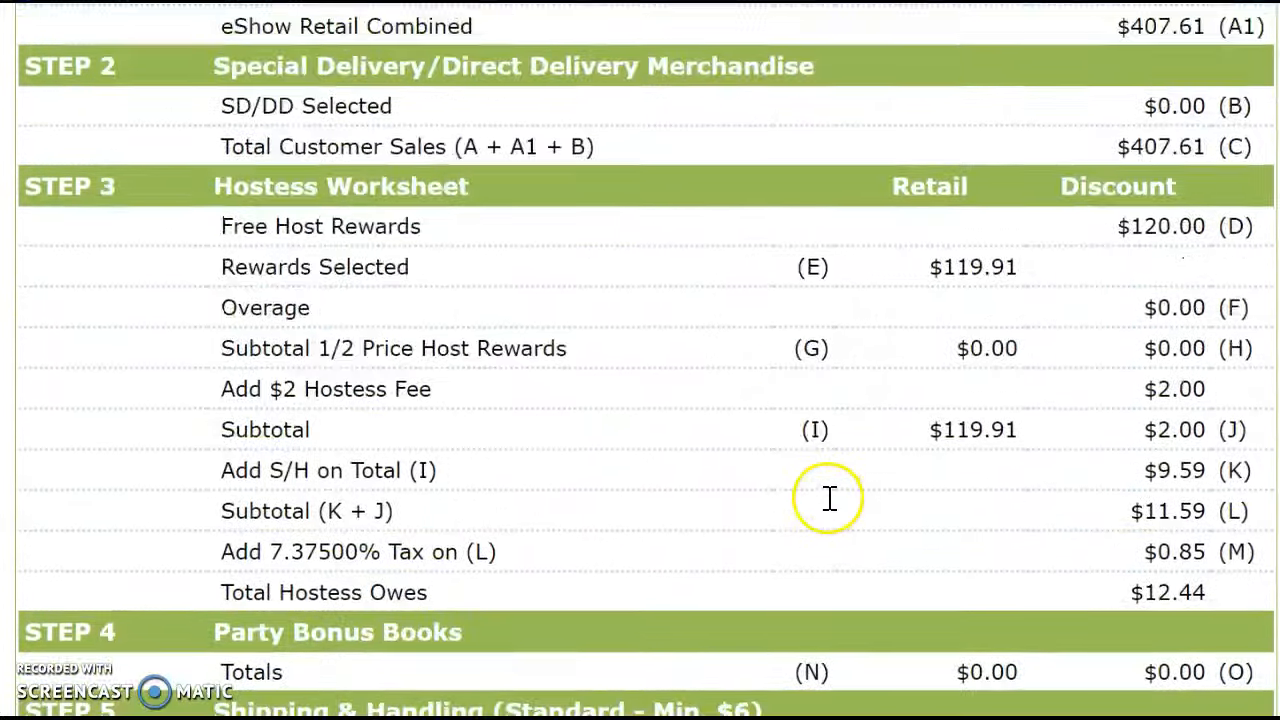
{"action": "mouse_move", "coordinate": [250, 197]}
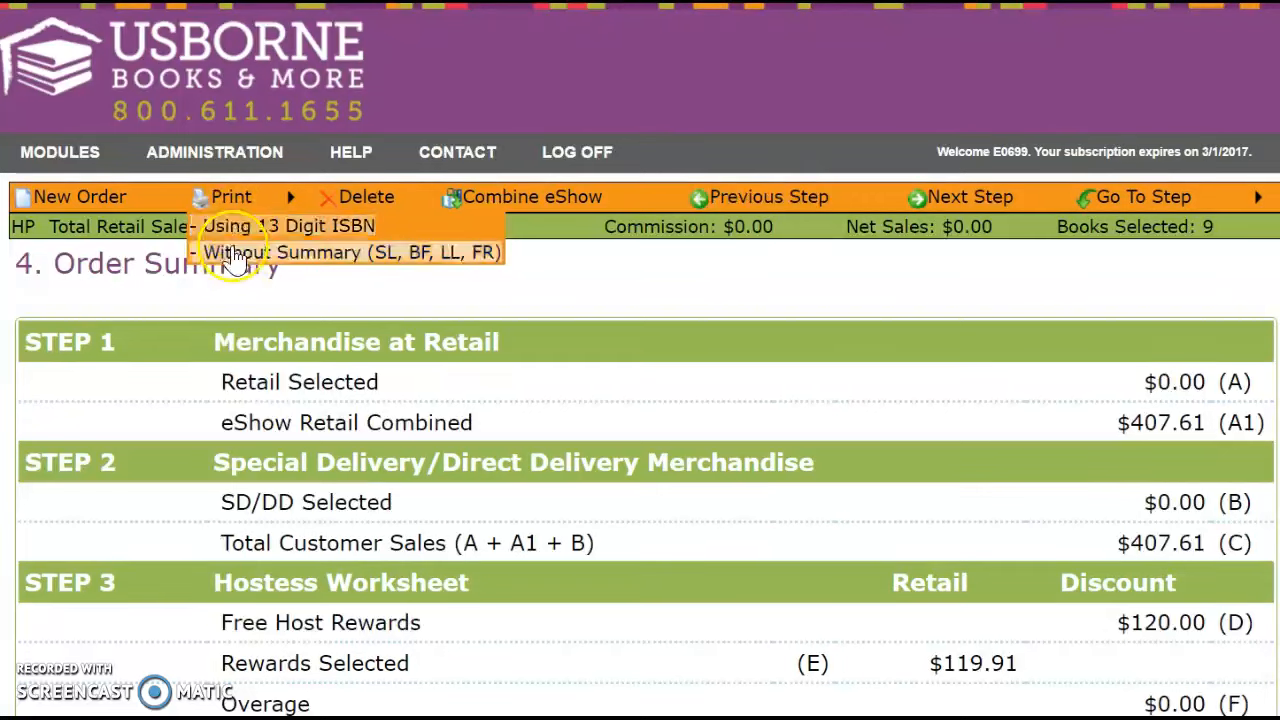
{"action": "mouse_move", "coordinate": [1145, 229]}
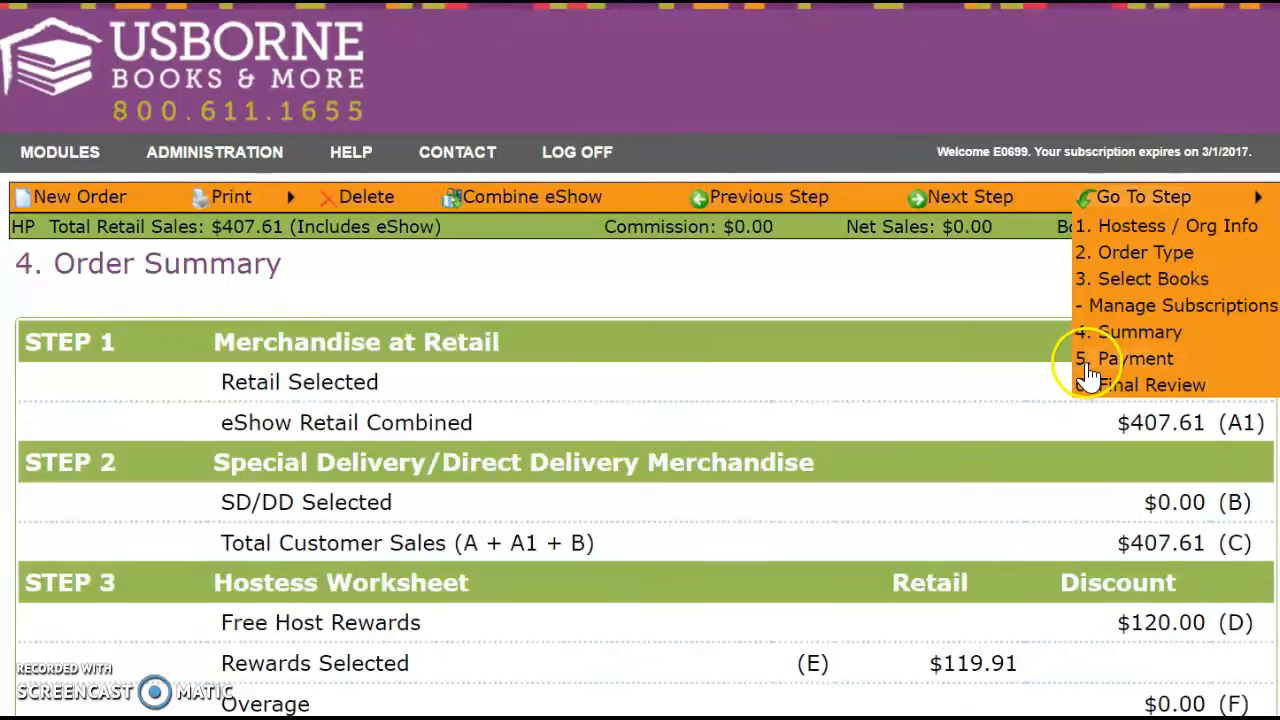
View the Payment step showing $12.45 due, skip adding a customer payment, and move to Final Review.
{"action": "left_click", "coordinate": [1098, 360]}
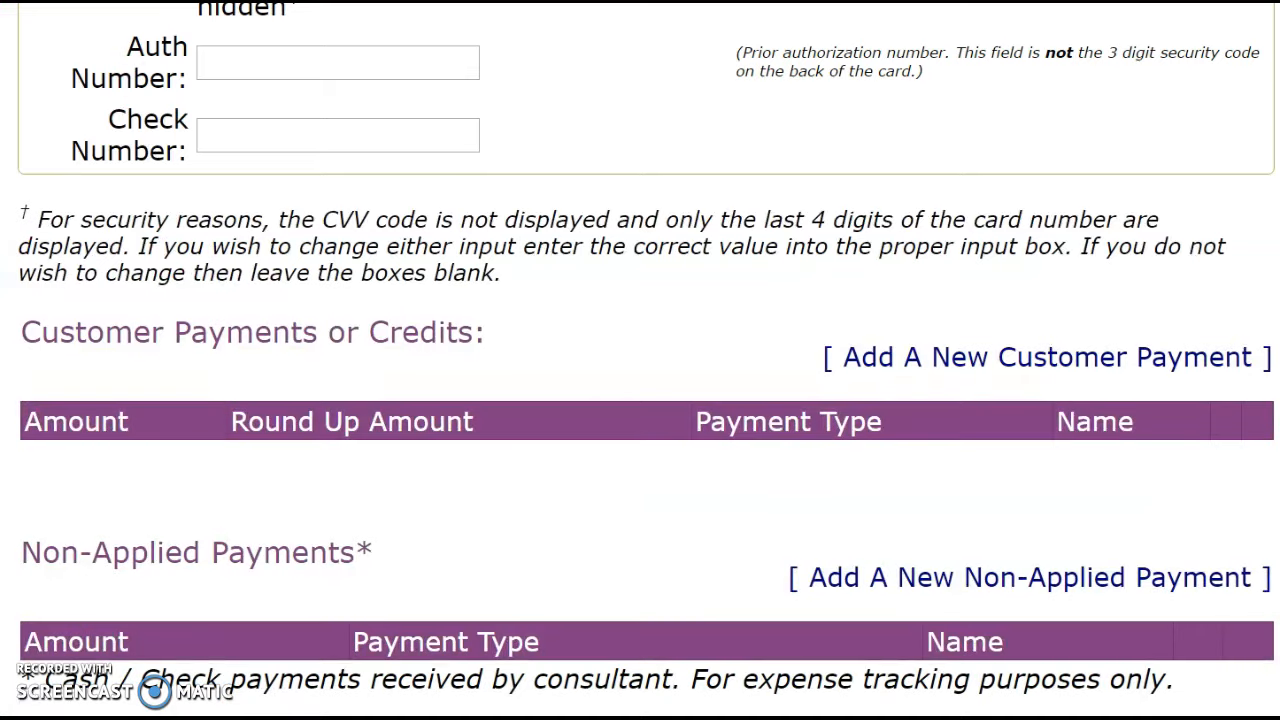
{"action": "left_click", "coordinate": [979, 366]}
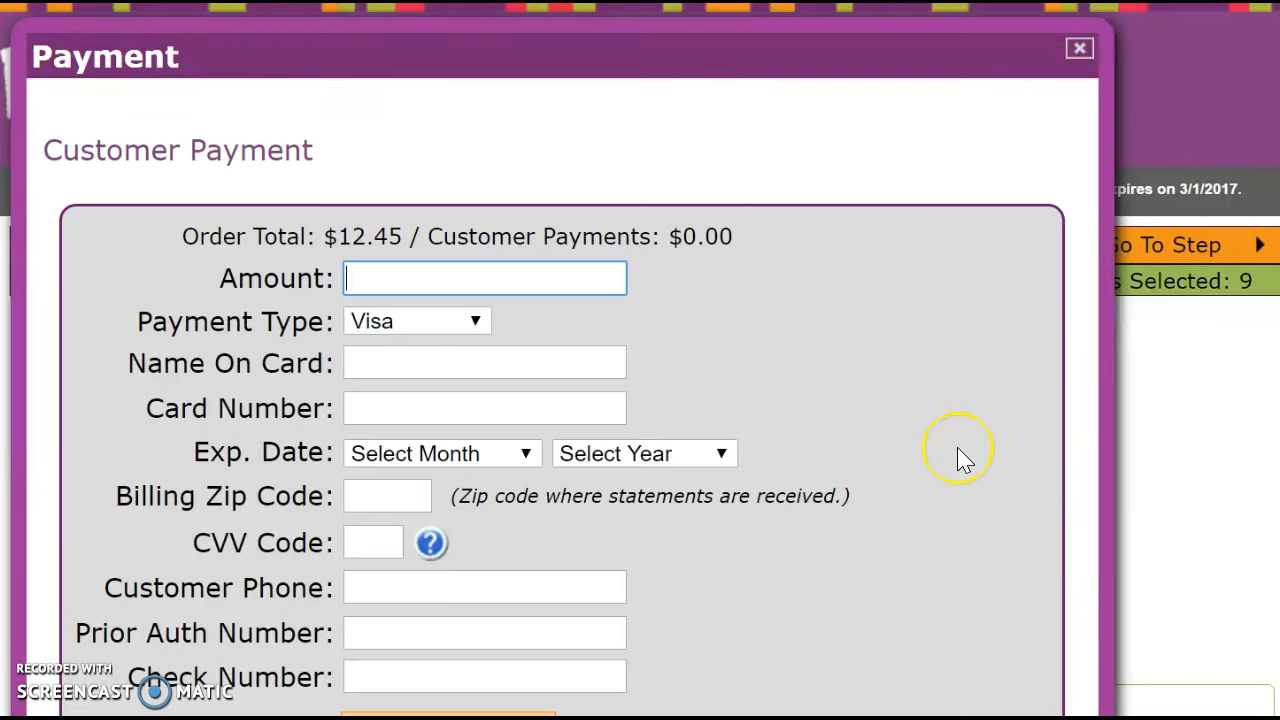
{"action": "scroll", "coordinate": [960, 460], "scroll_direction": "down", "scroll_amount": 1}
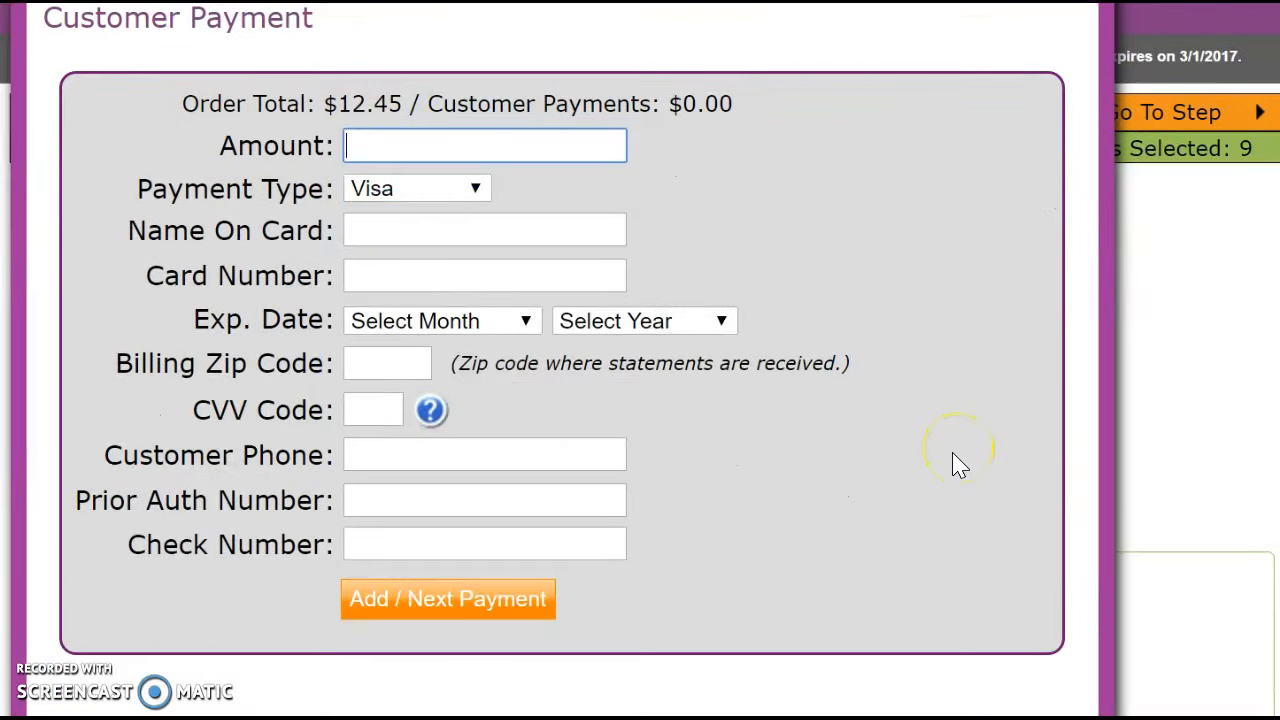
{"action": "scroll", "coordinate": [958, 465], "scroll_direction": "up", "scroll_amount": 1}
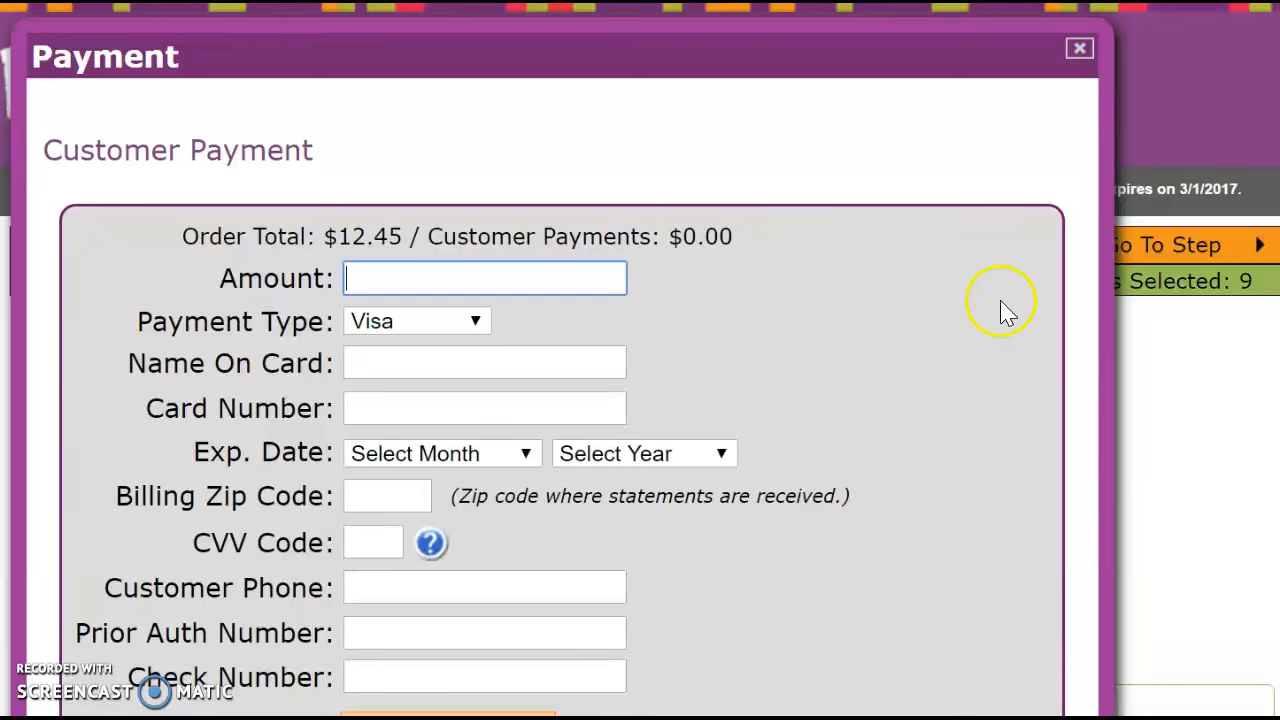
{"action": "left_click", "coordinate": [1080, 50]}
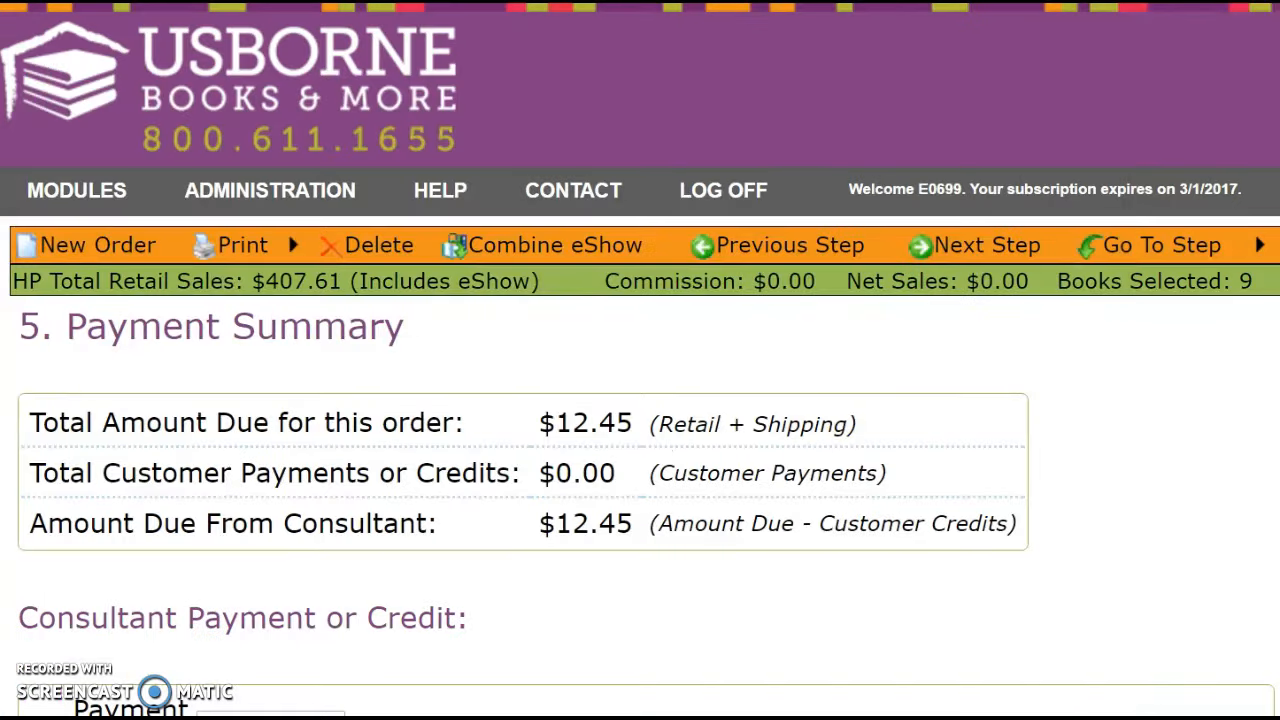
{"action": "mouse_move", "coordinate": [1160, 245]}
{"action": "left_click", "coordinate": [1126, 484]}
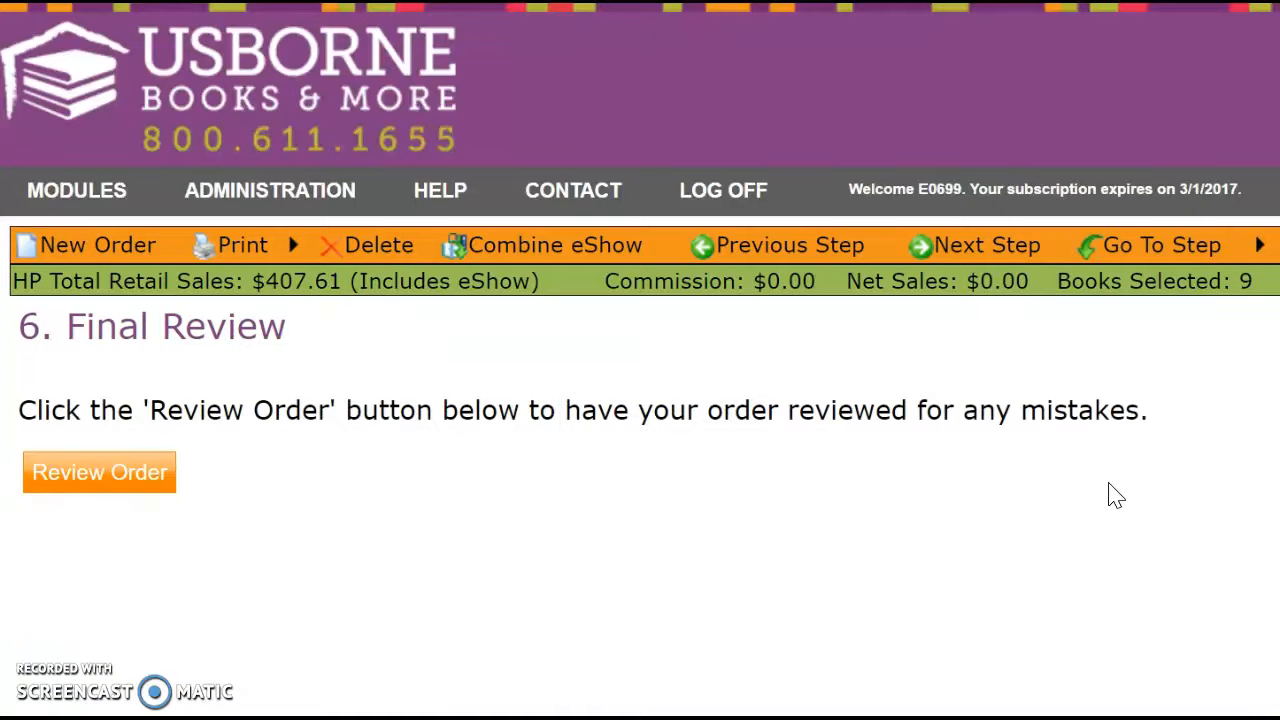
Run the order review until it succeeds, then confirm shipping to Consultant with Standard delivery.
{"action": "left_click", "coordinate": [138, 484]}
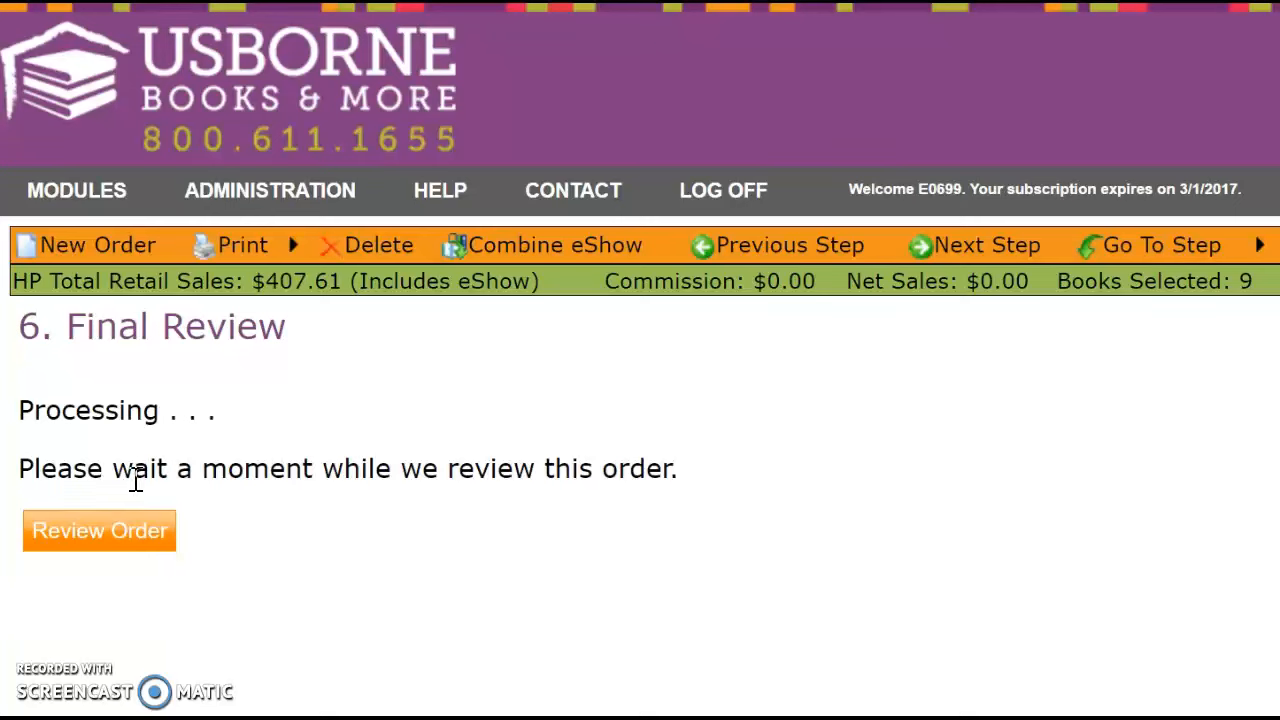
{"action": "left_click", "coordinate": [152, 535]}
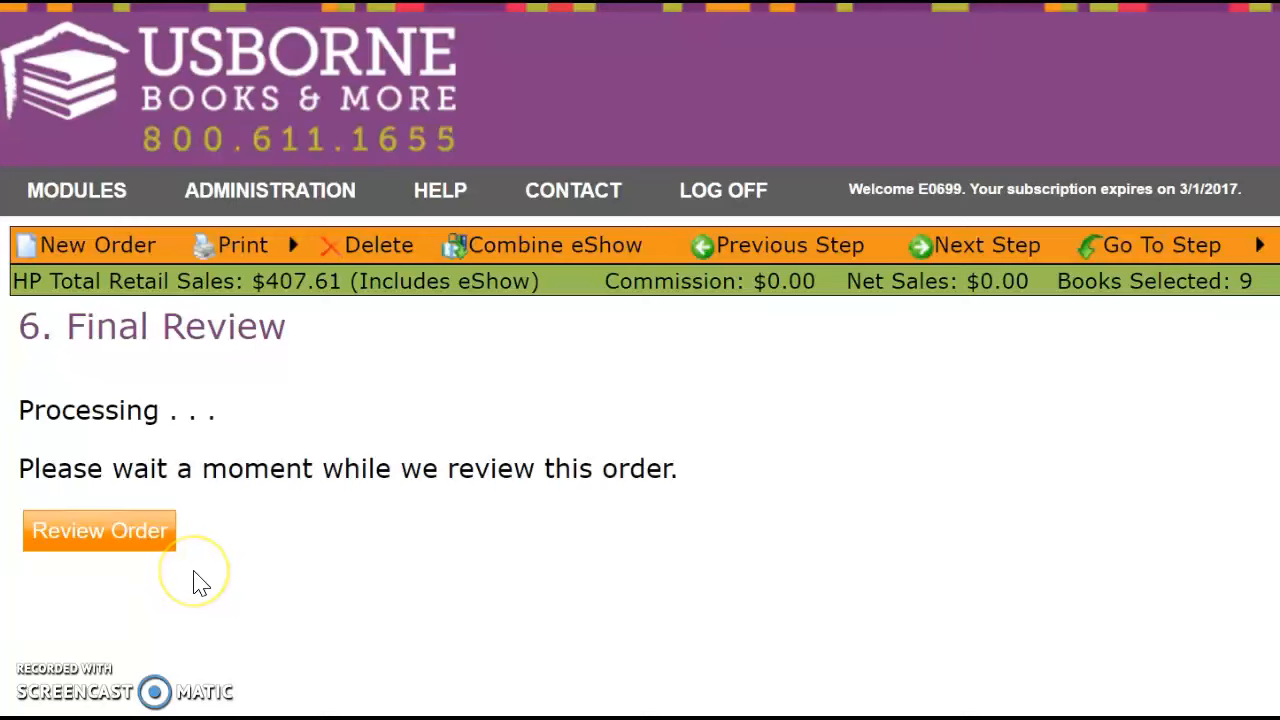
{"action": "scroll", "coordinate": [198, 580], "scroll_direction": "down", "scroll_amount": 3}
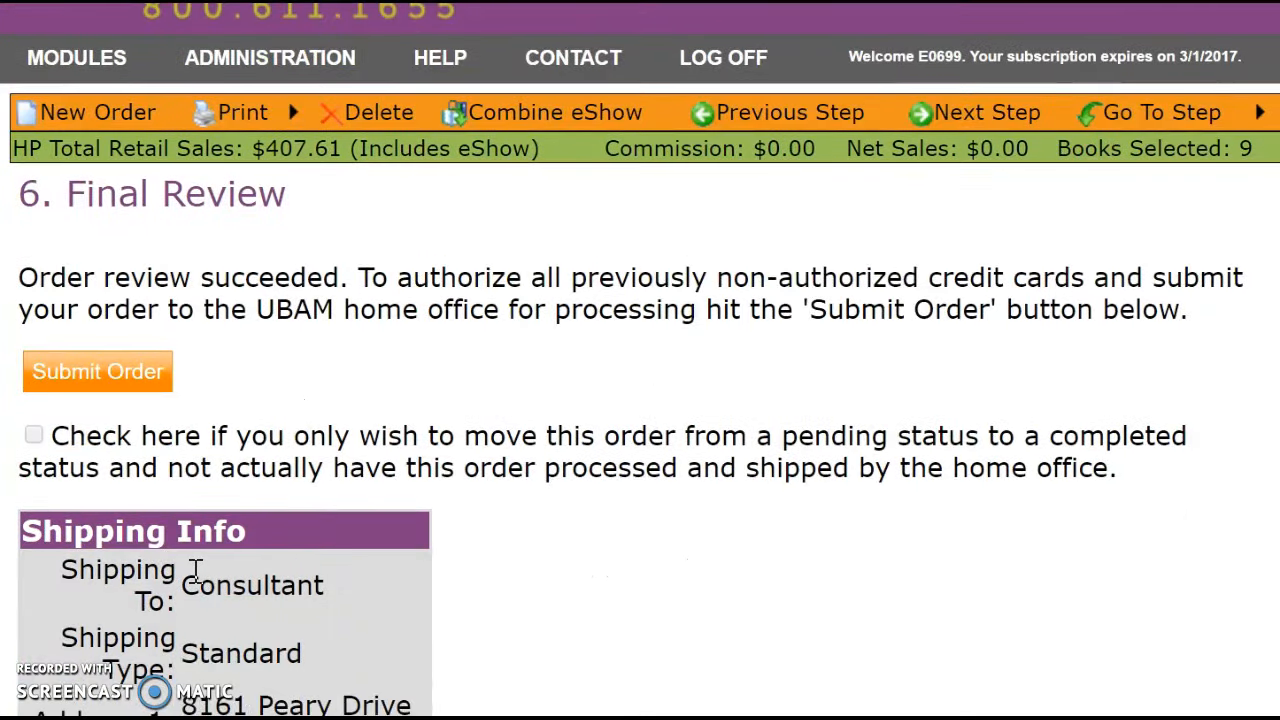
{"action": "scroll", "coordinate": [197, 570], "scroll_direction": "down", "scroll_amount": 3}
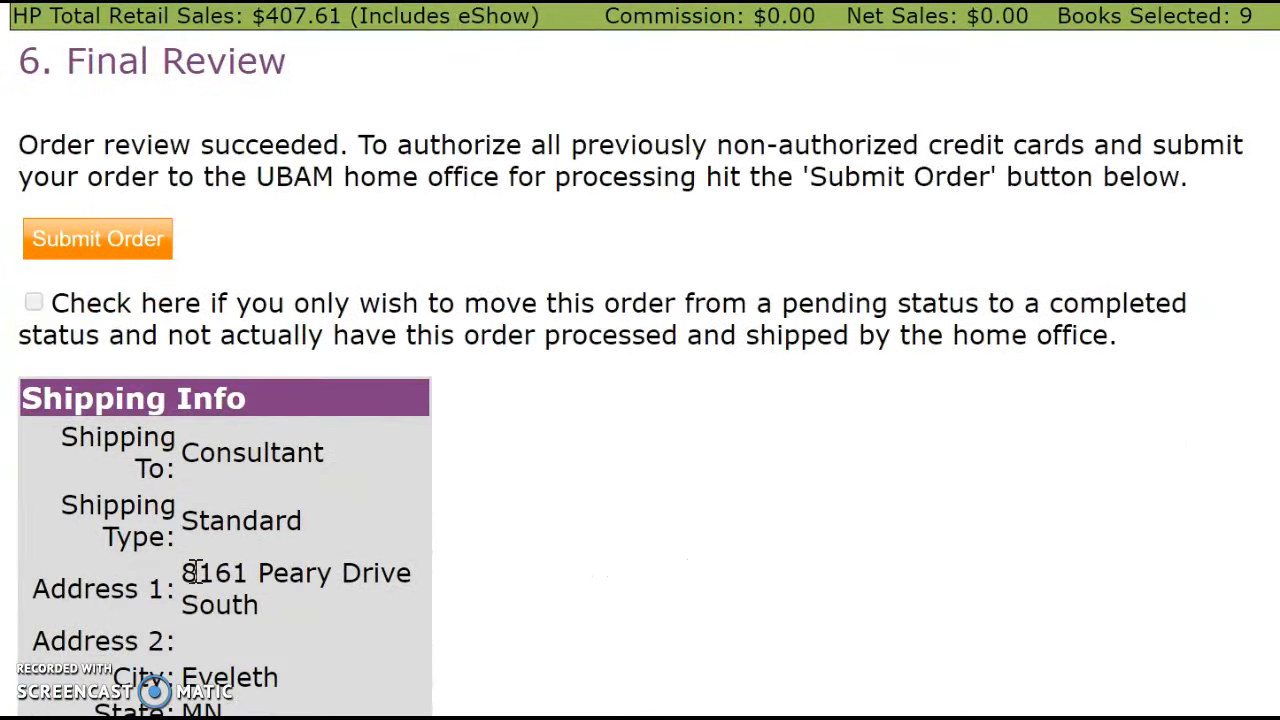
{"action": "scroll", "coordinate": [196, 570], "scroll_direction": "down", "scroll_amount": 2}
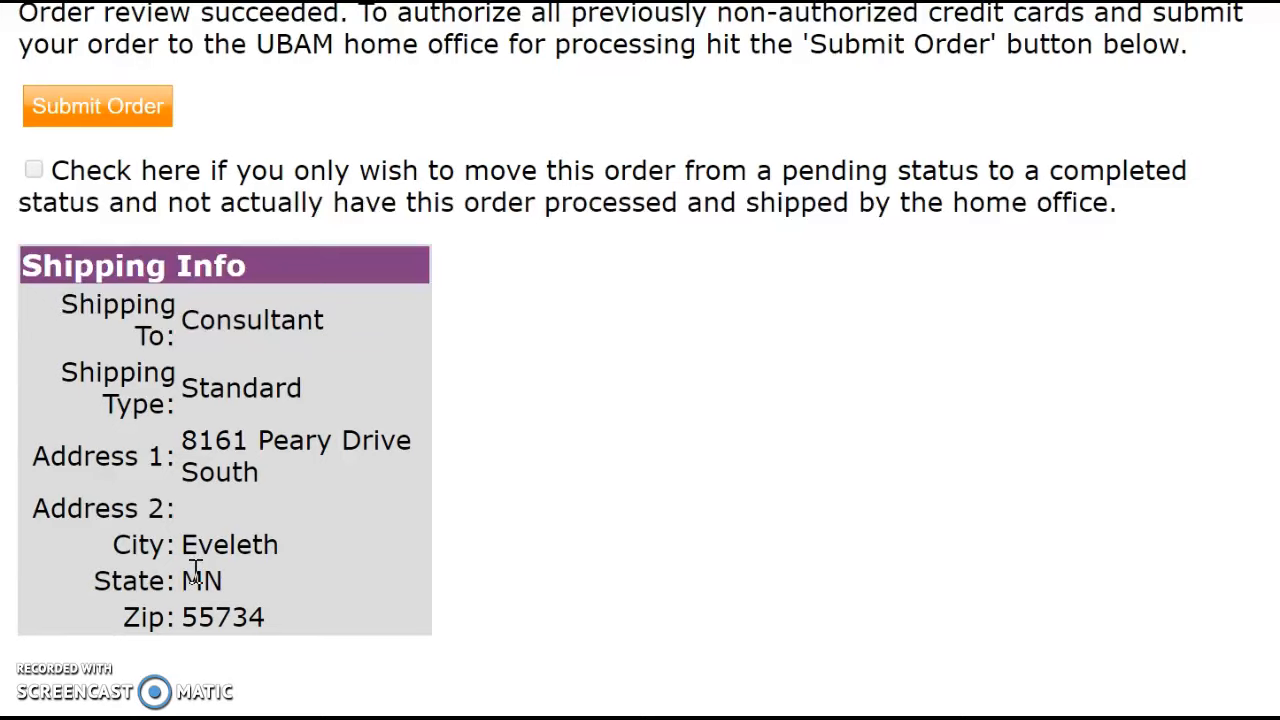
{"action": "scroll", "coordinate": [196, 570], "scroll_direction": "up", "scroll_amount": 3}
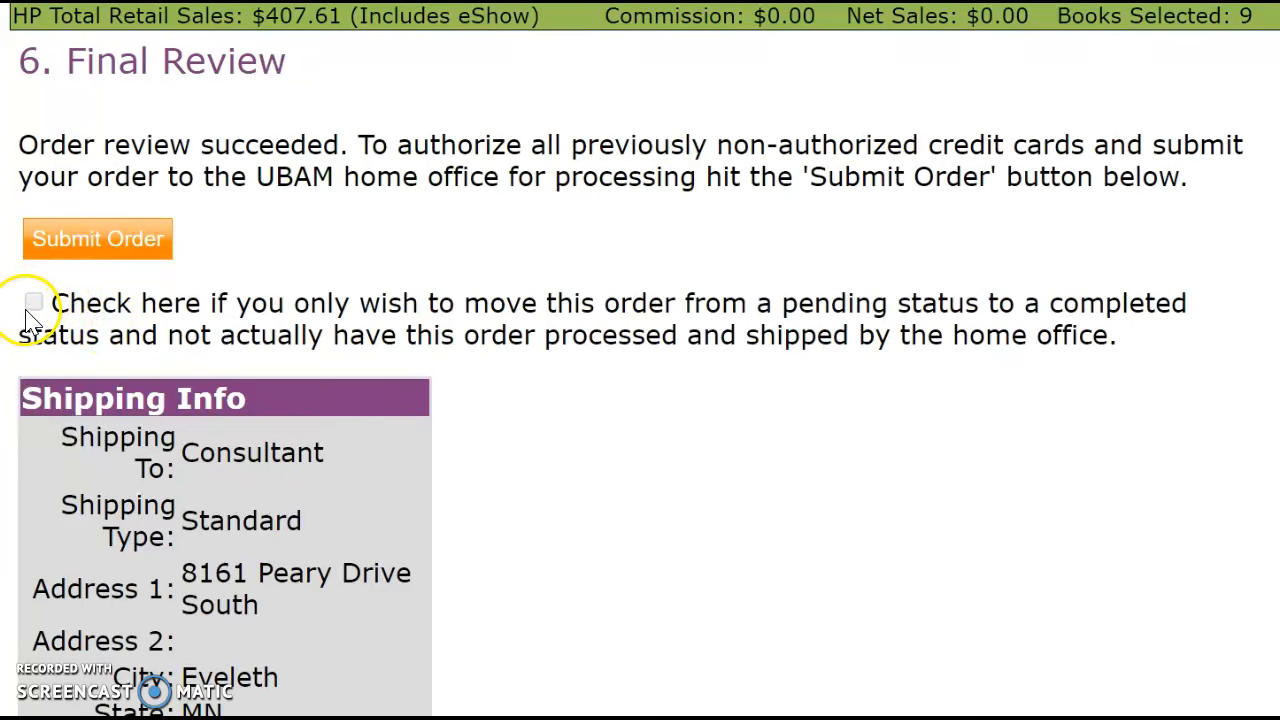
{"action": "scroll", "coordinate": [251, 488], "scroll_direction": "down", "scroll_amount": 1}
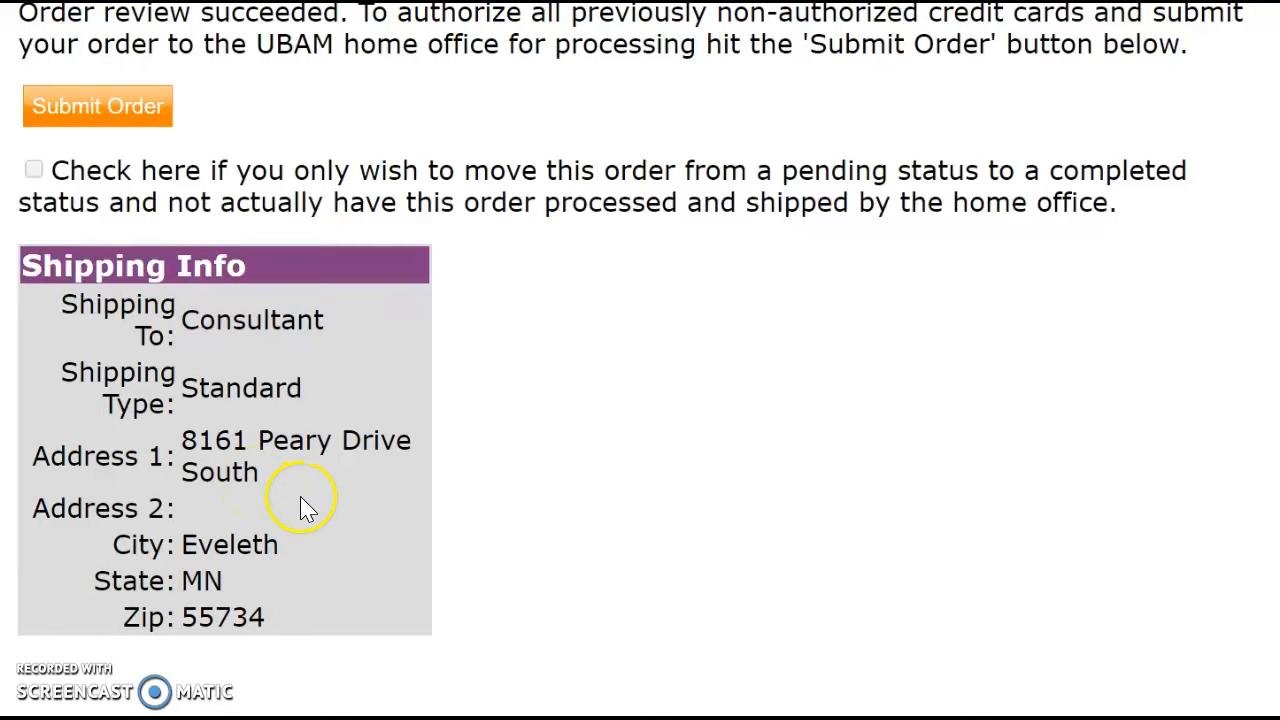
{"action": "scroll", "coordinate": [299, 507], "scroll_direction": "up", "scroll_amount": 1}
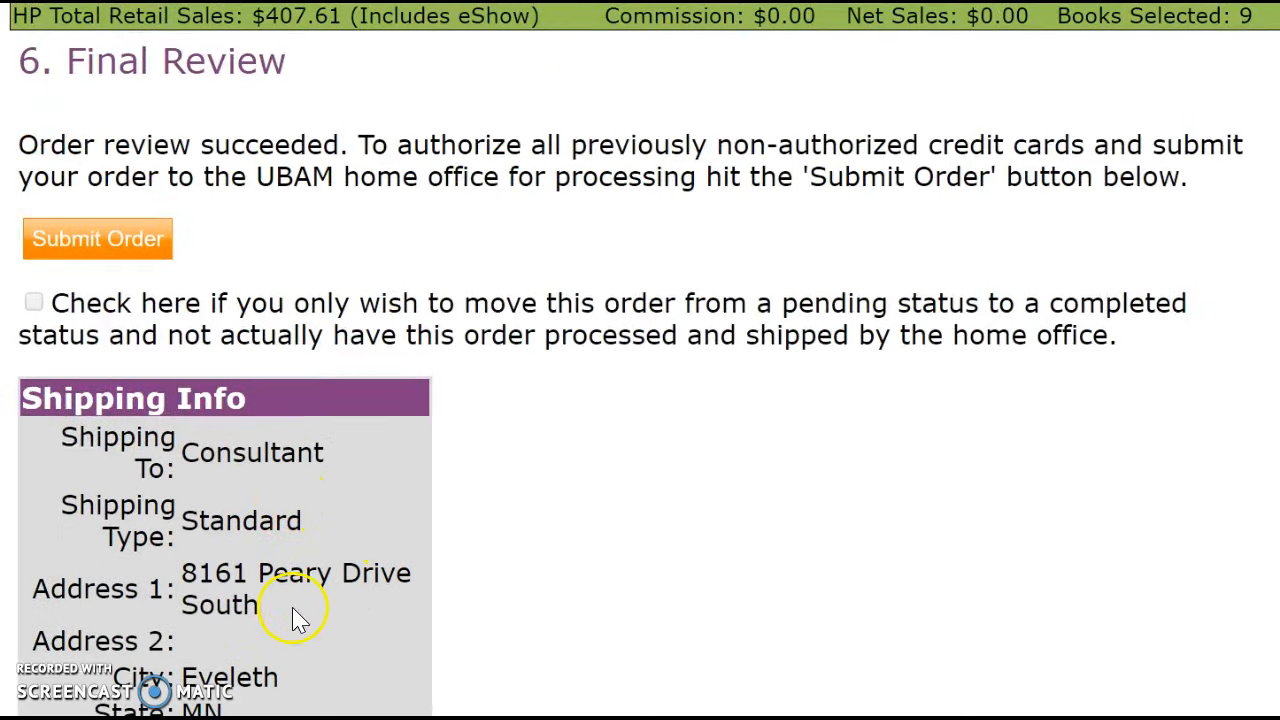